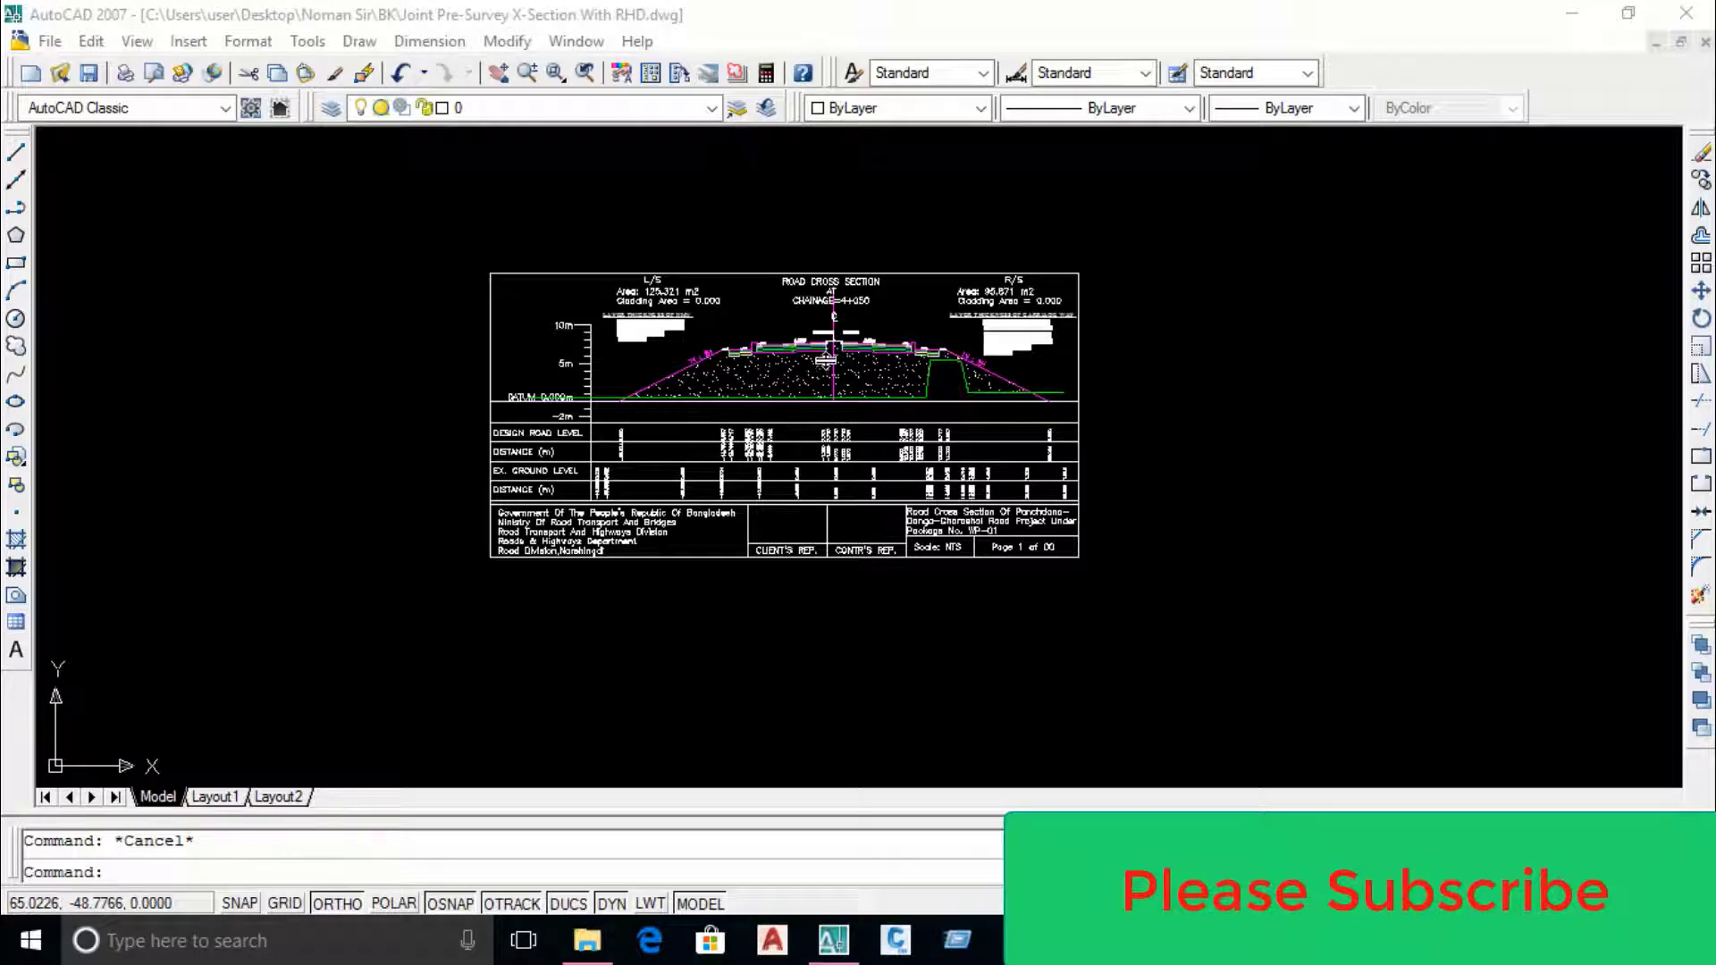
Zoom in and out over the cross-section drawing
scroll(840, 373, "up", 1)
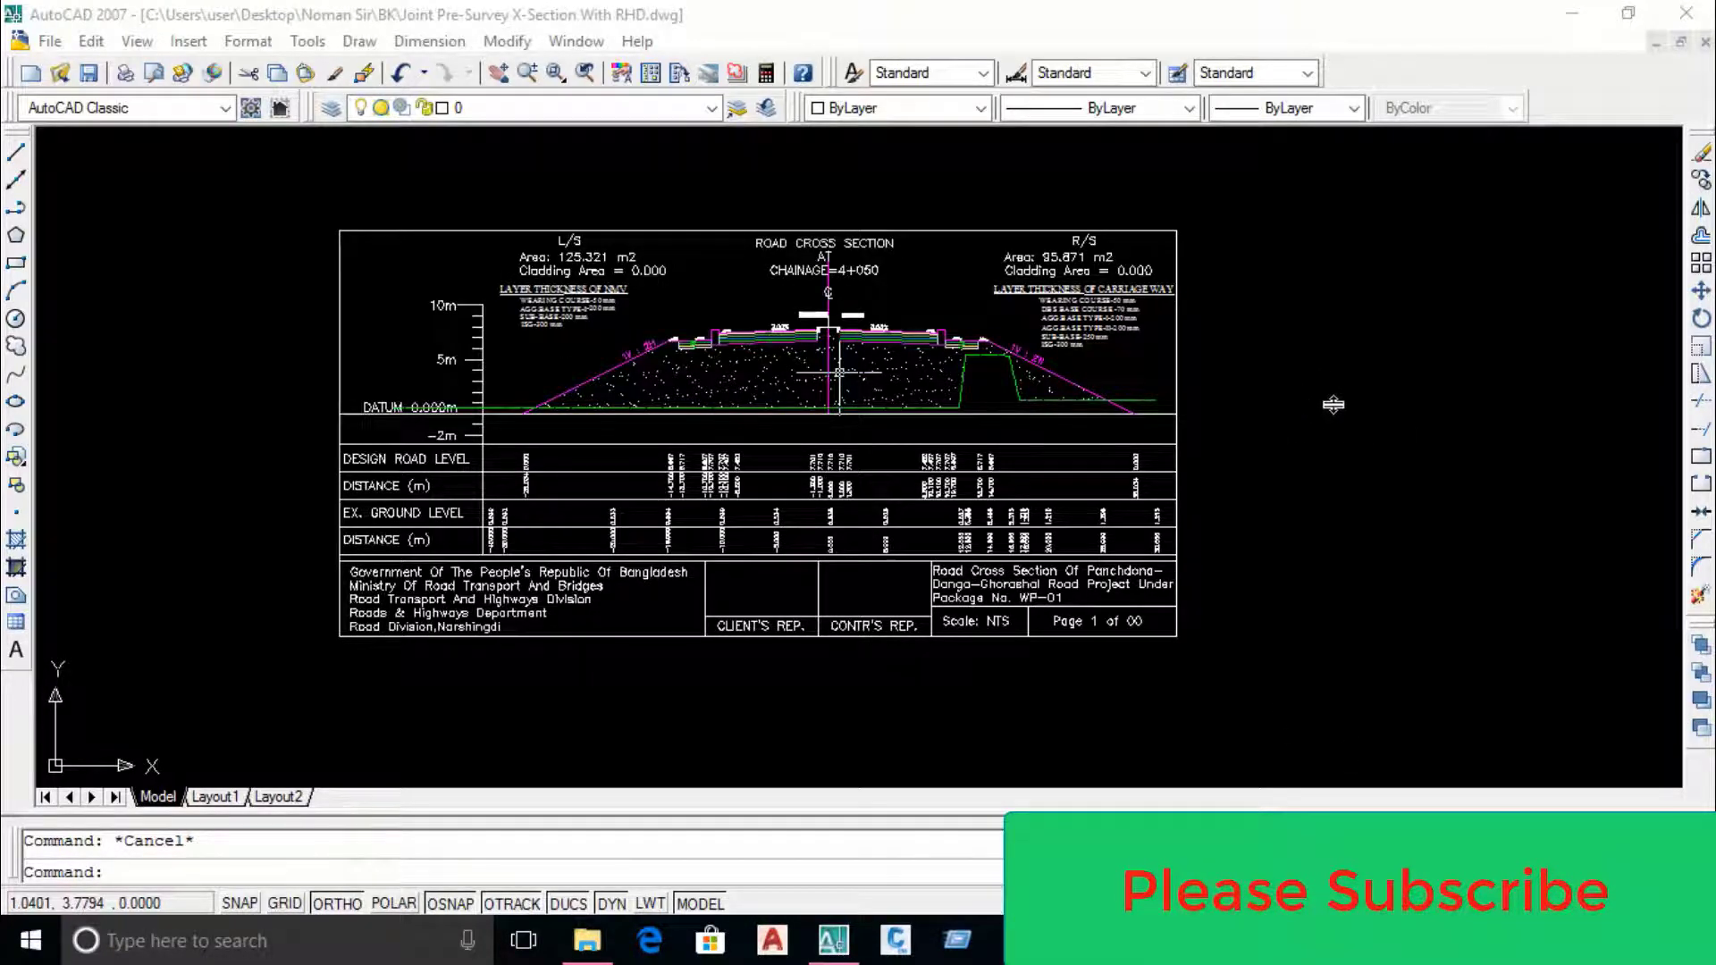
scroll(1303, 396, "up", 1)
scroll(1292, 426, "down", 1)
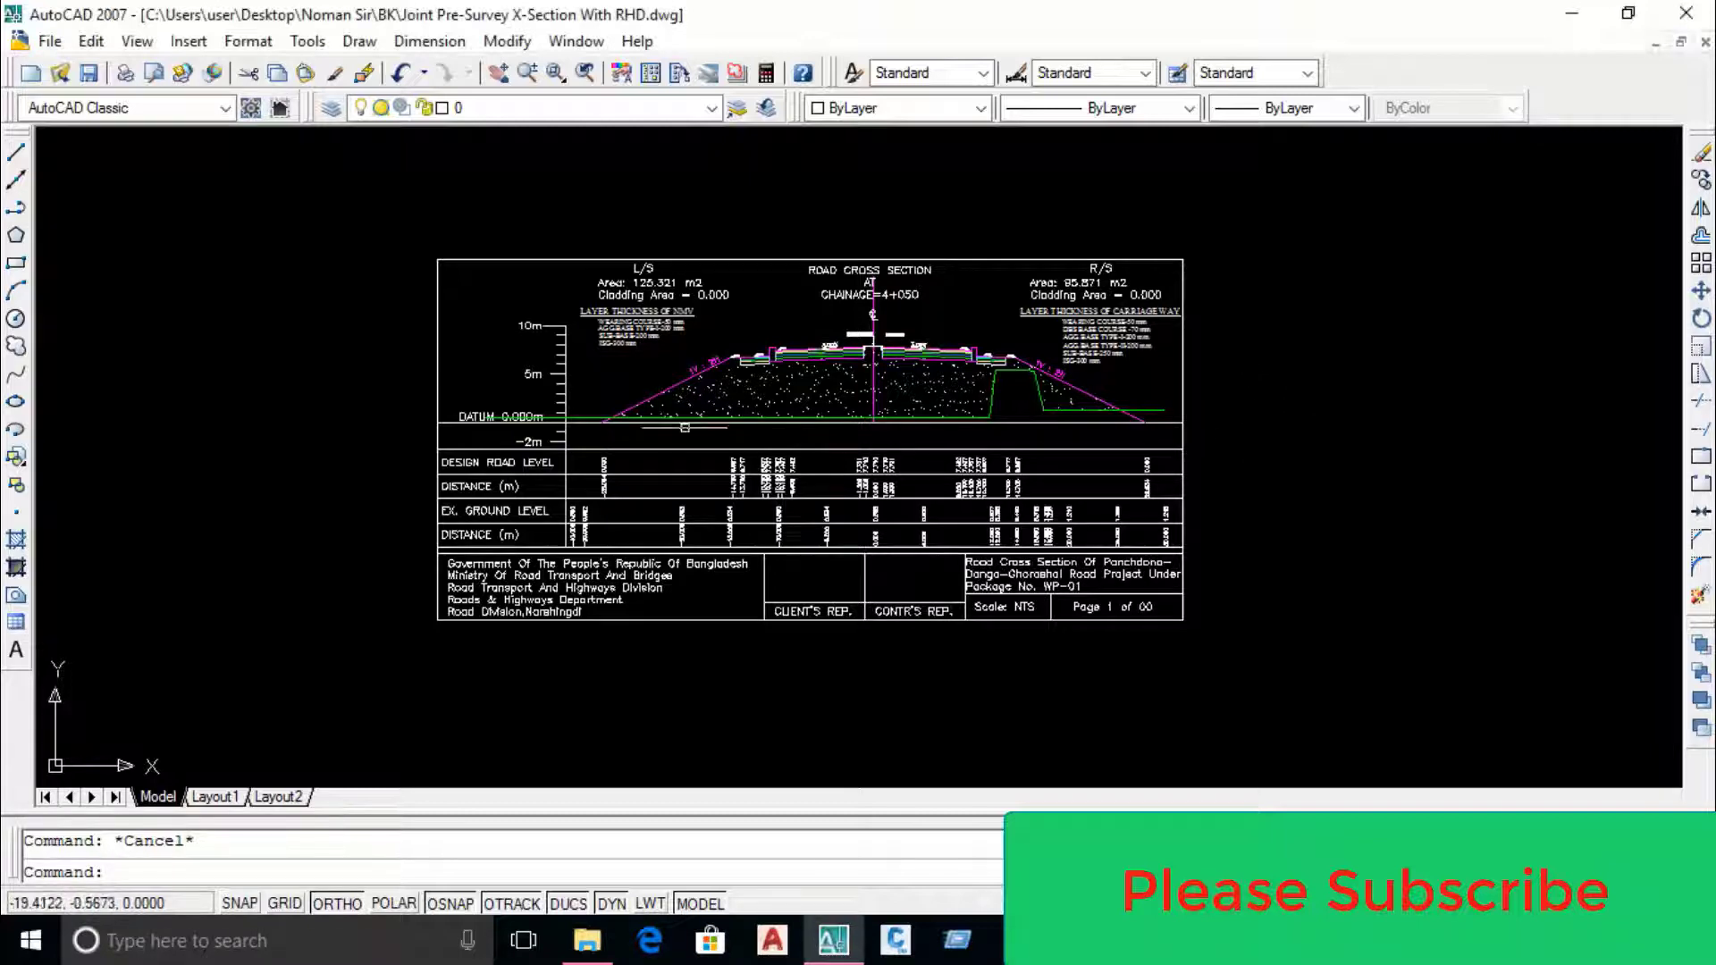
scroll(856, 408, "up", 2)
scroll(650, 430, "up", 2)
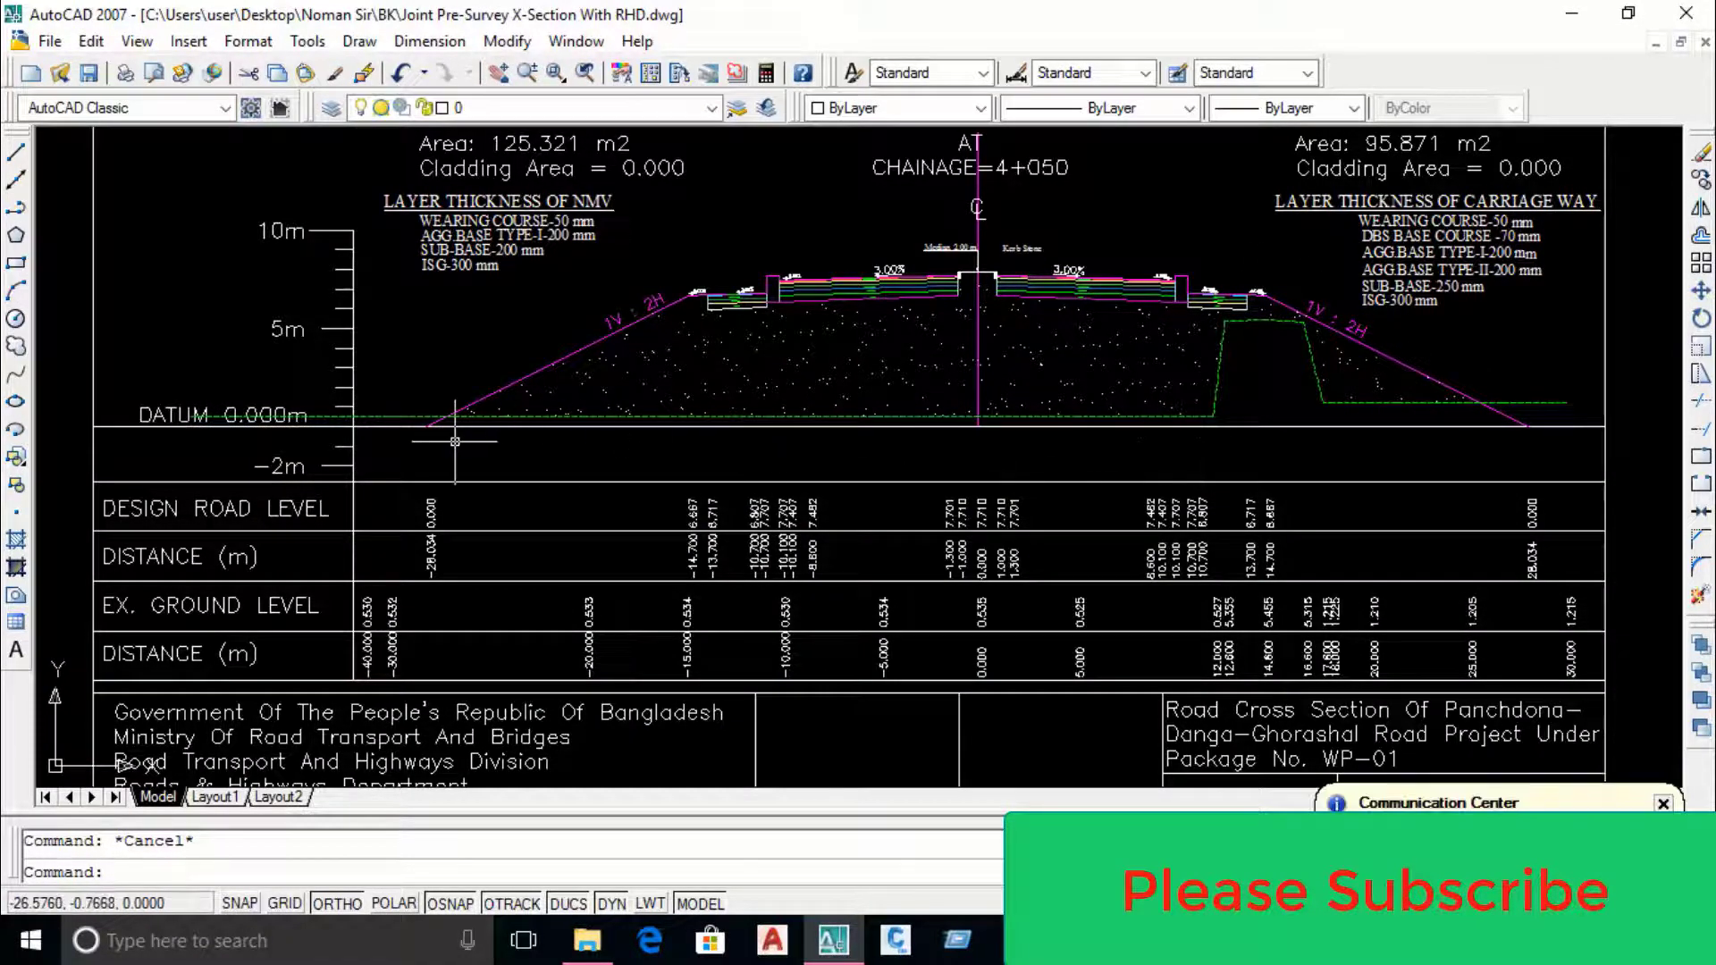
scroll(527, 454, "down", 2)
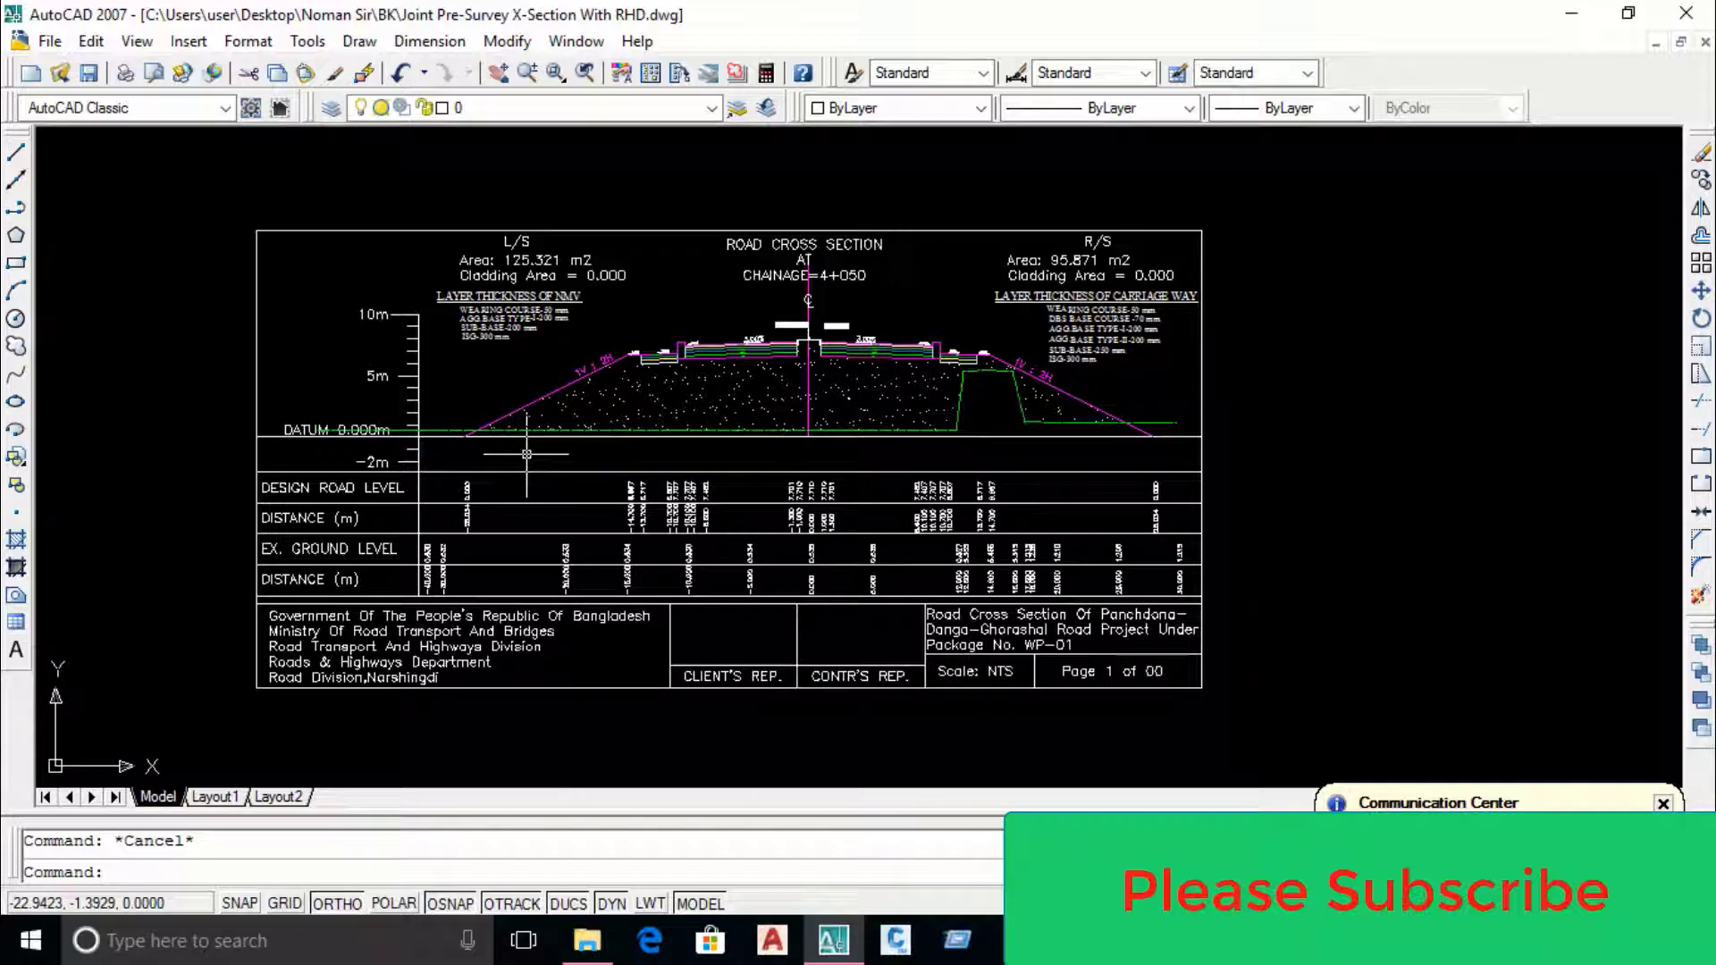
Open the Load/Unload Applications window with AP and browse to the Desktop
type("AP")
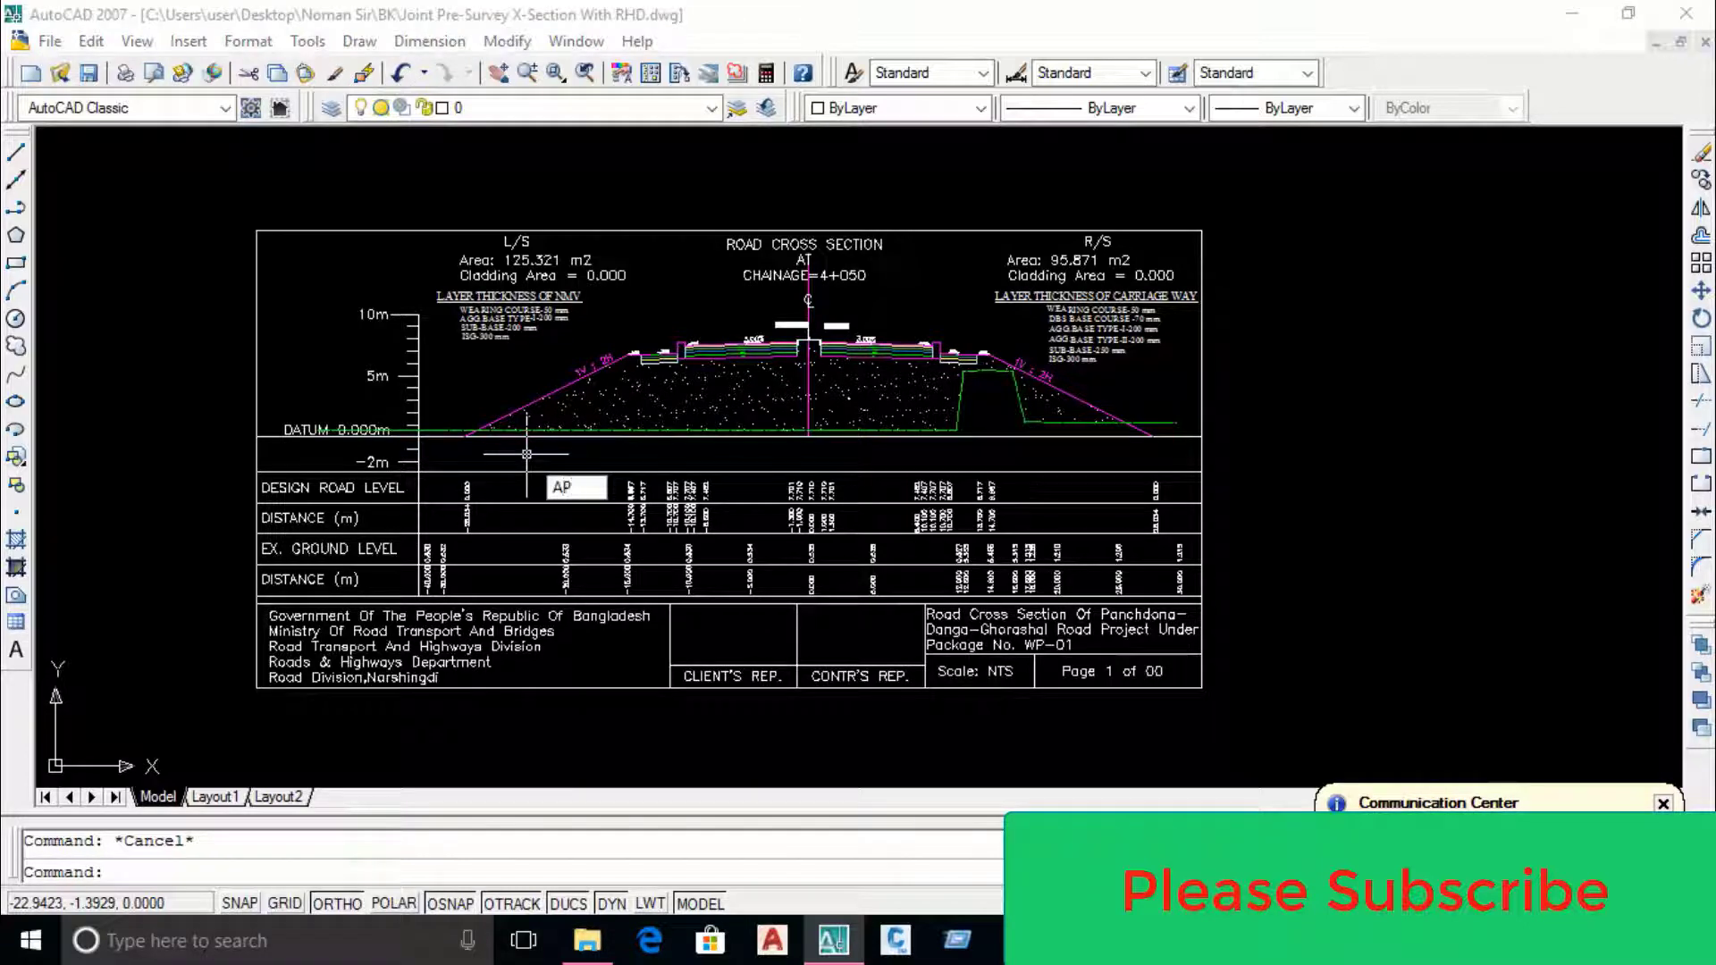
key("Return")
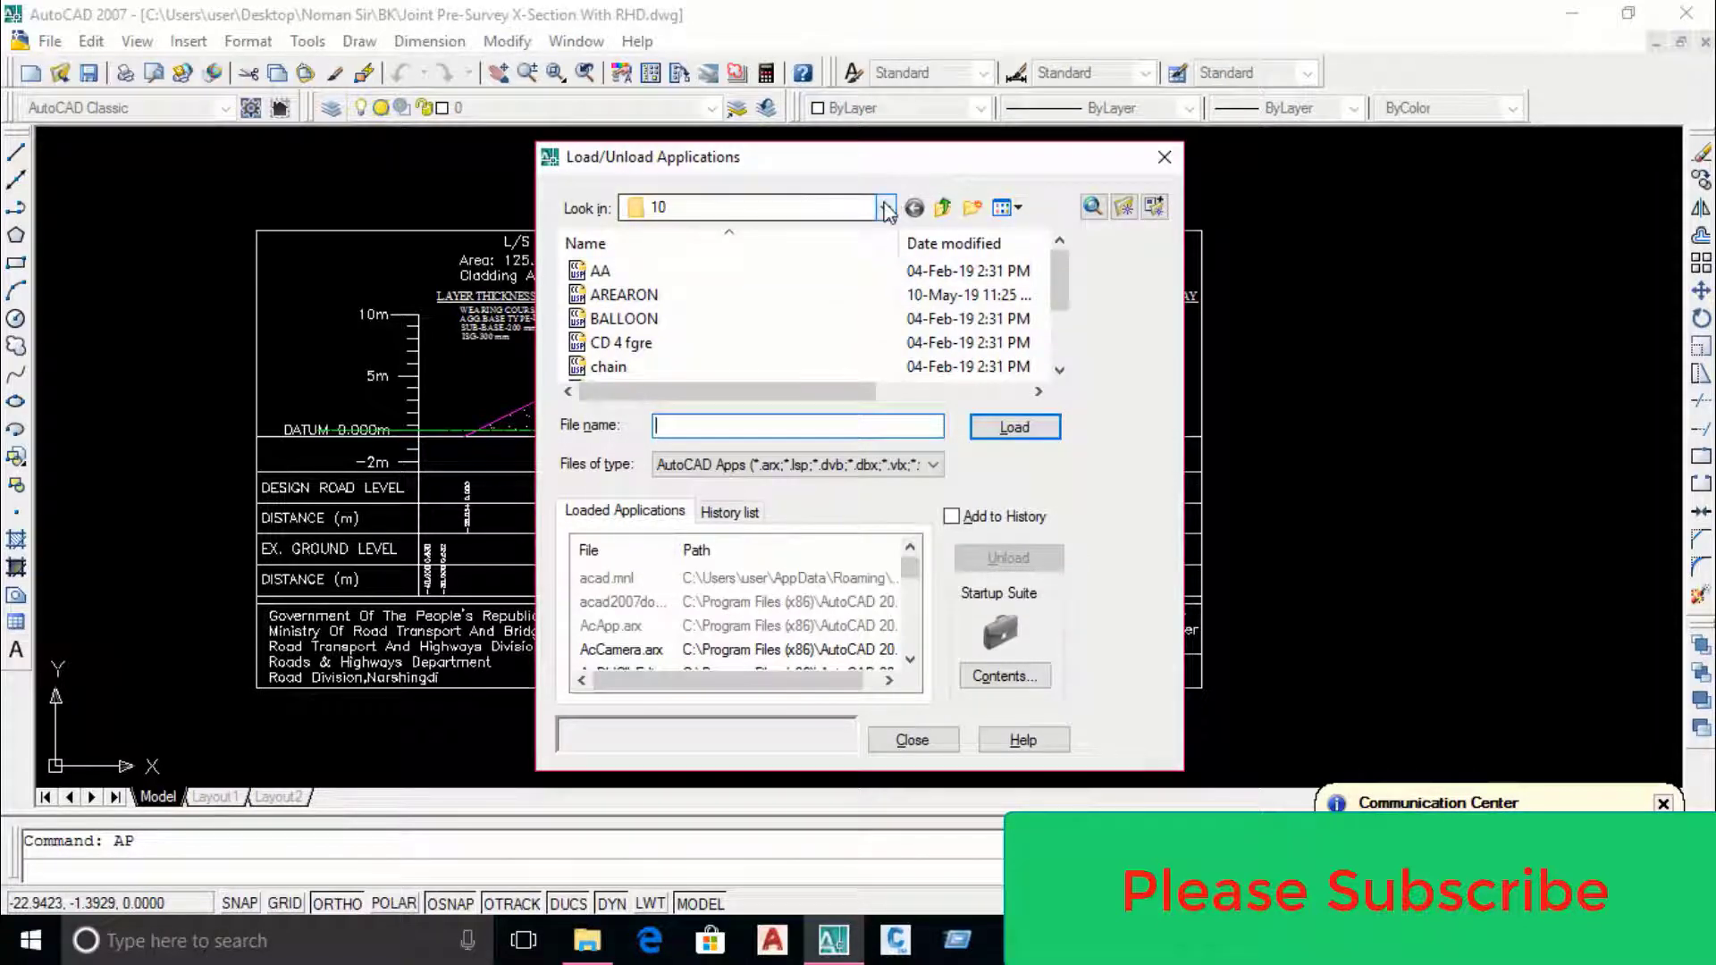
left_click(886, 210)
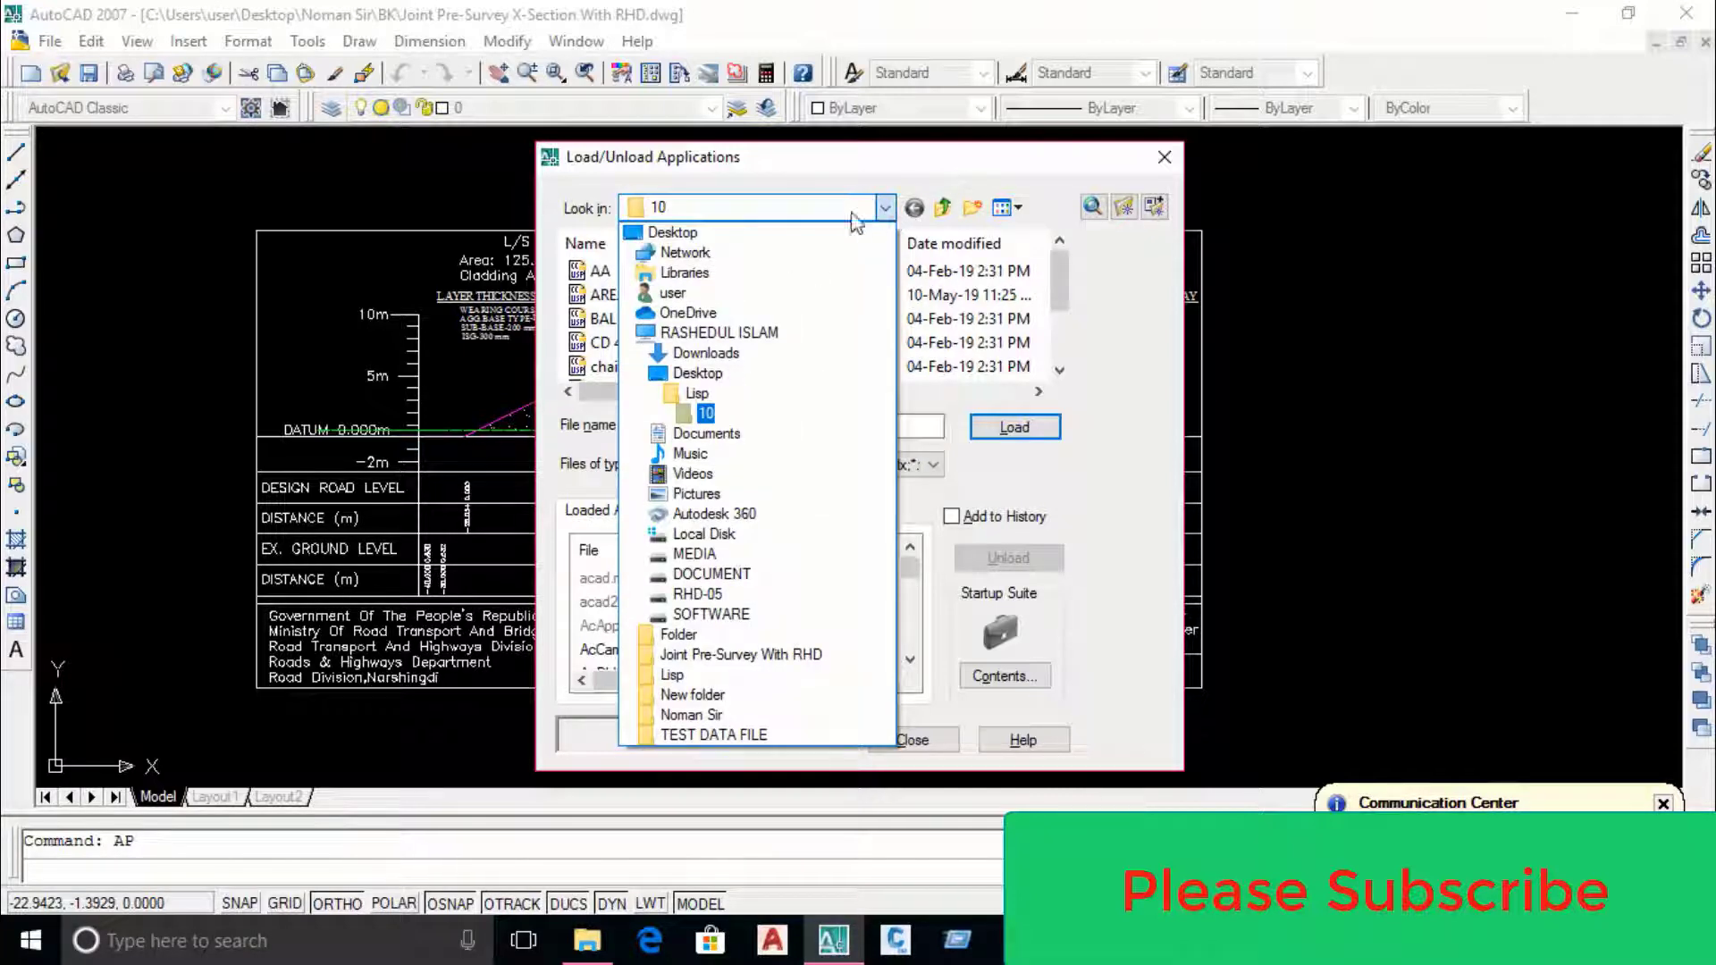
left_click(670, 232)
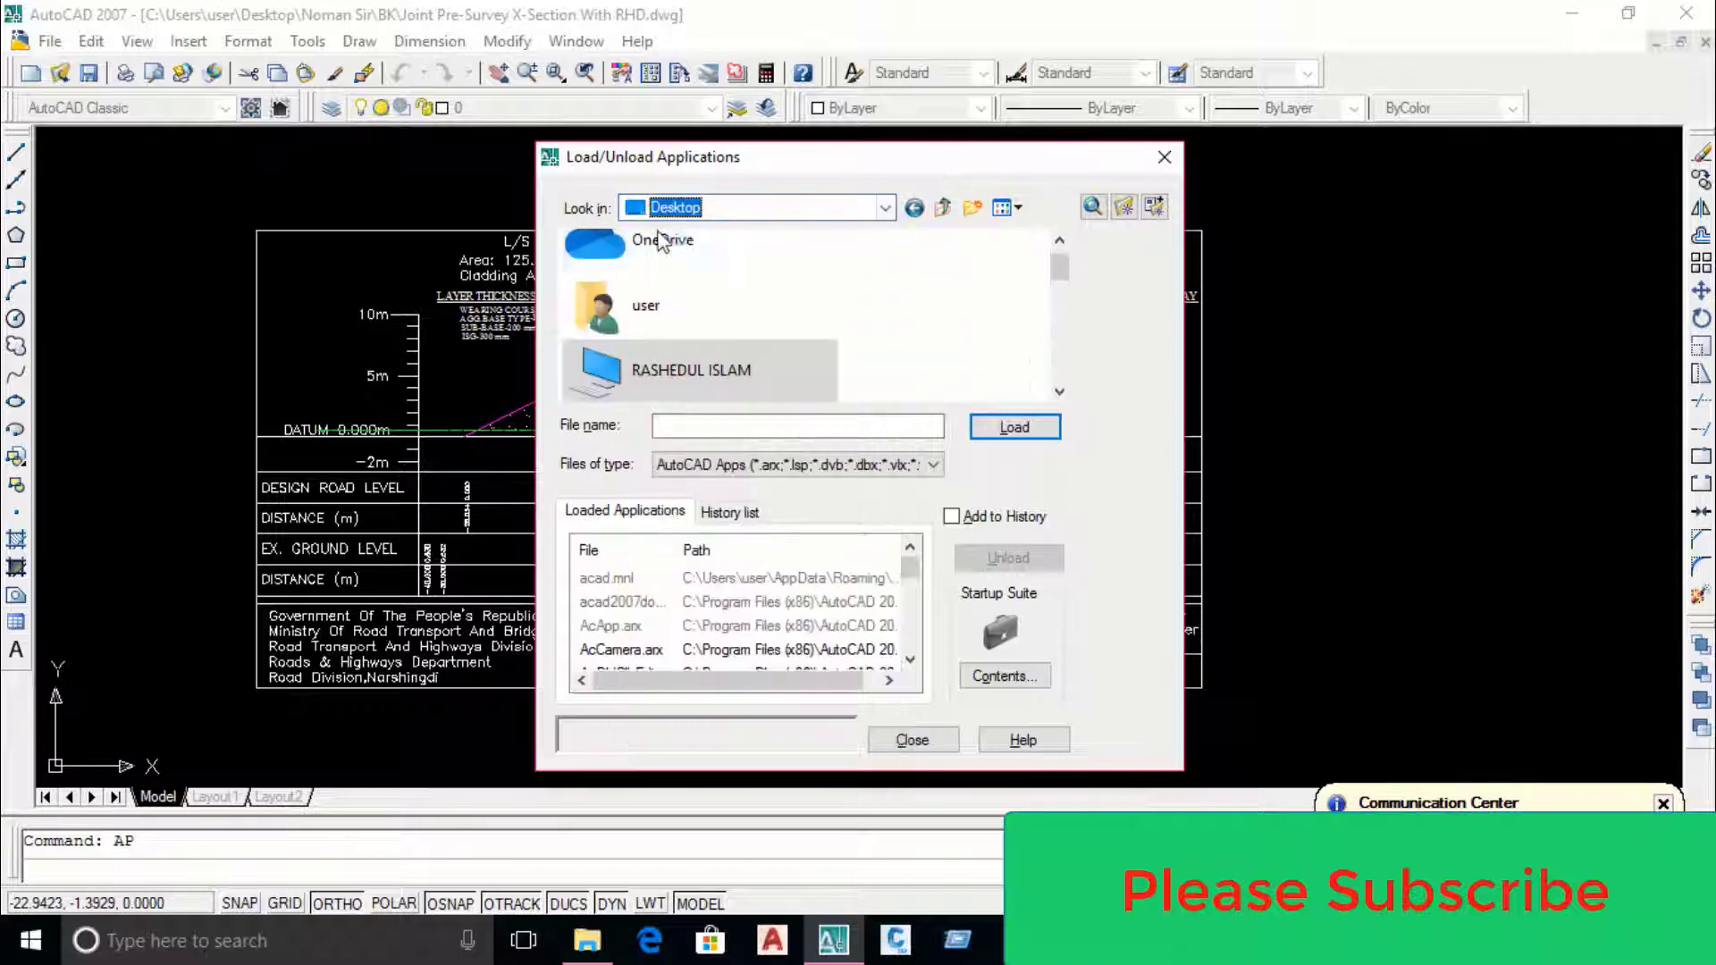
scroll(711, 277, "down", 2)
scroll(718, 335, "down", 2)
scroll(724, 338, "down", 3)
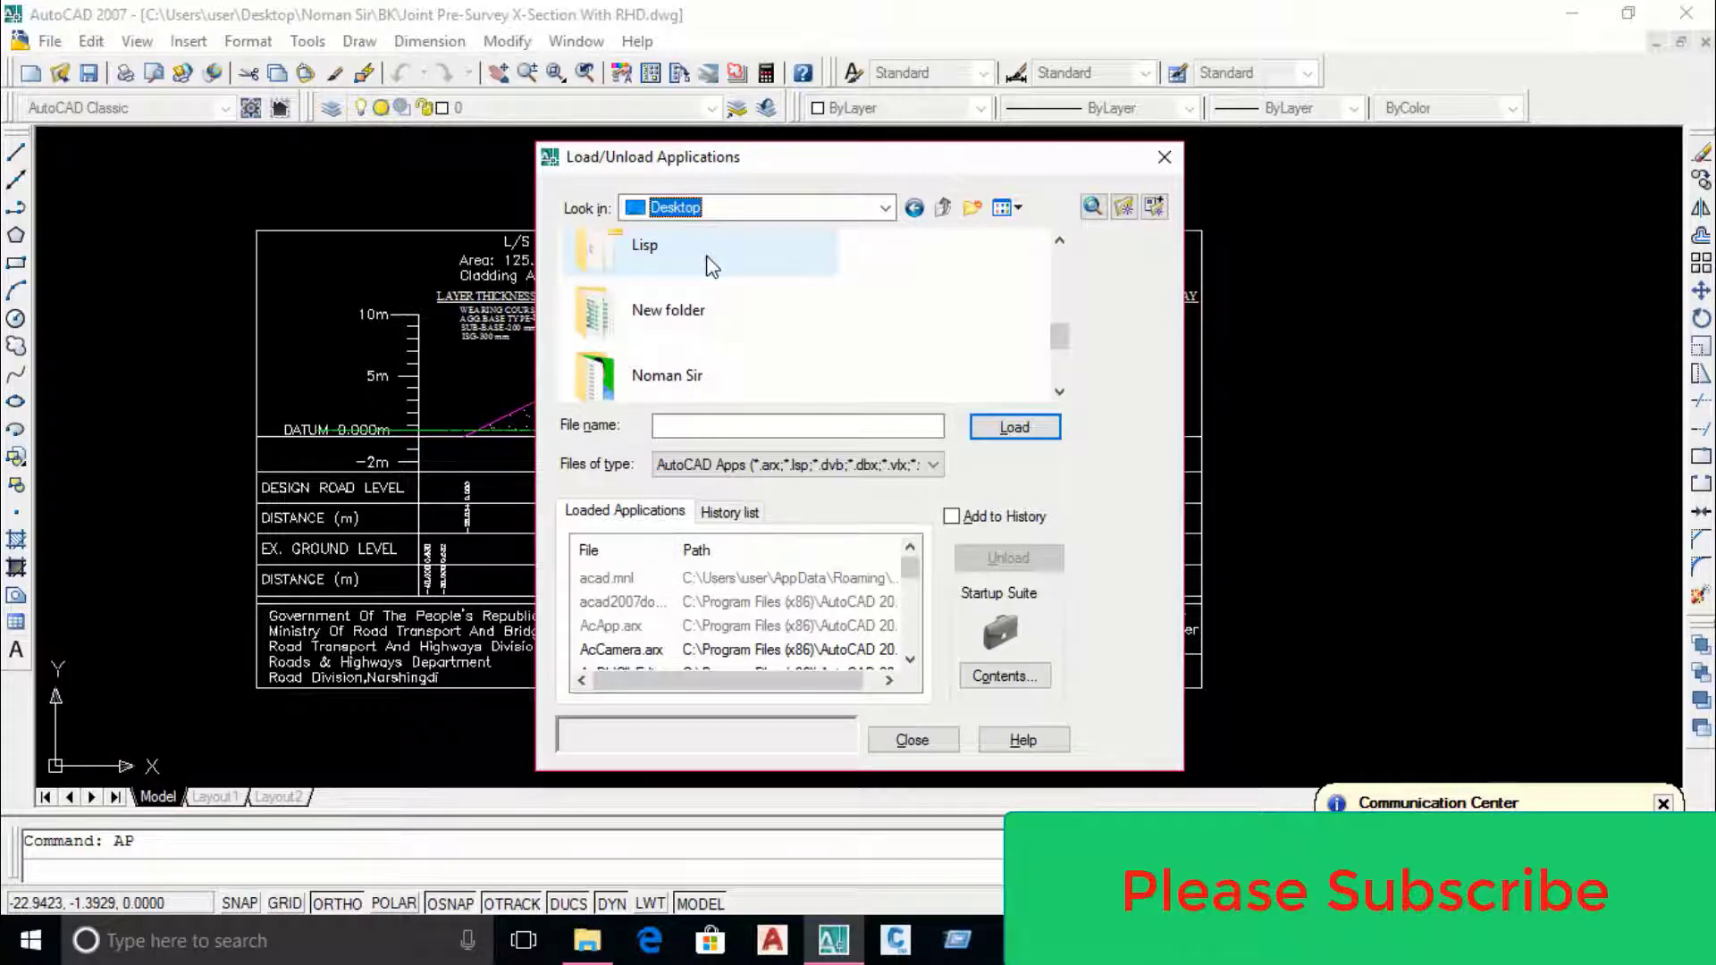
Load the NGL latest routine from Desktop > Lisp > 10 and close the loader
double_click(711, 266)
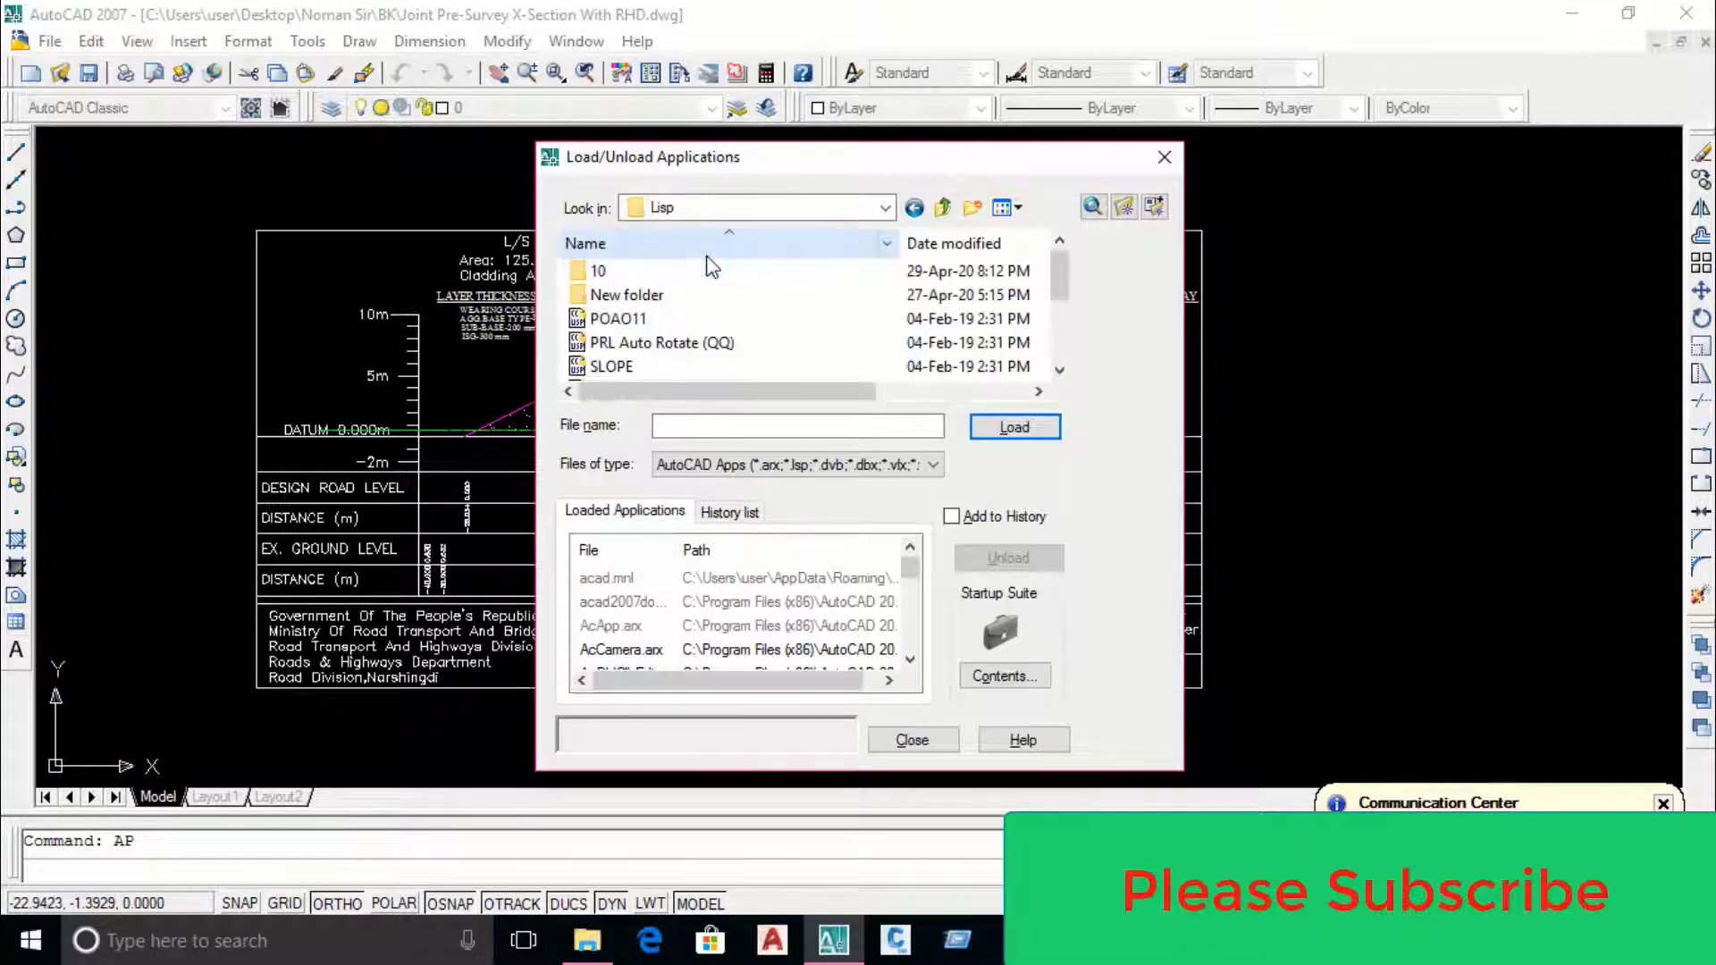
left_click(699, 279)
double_click(700, 279)
scroll(692, 295, "down", 2)
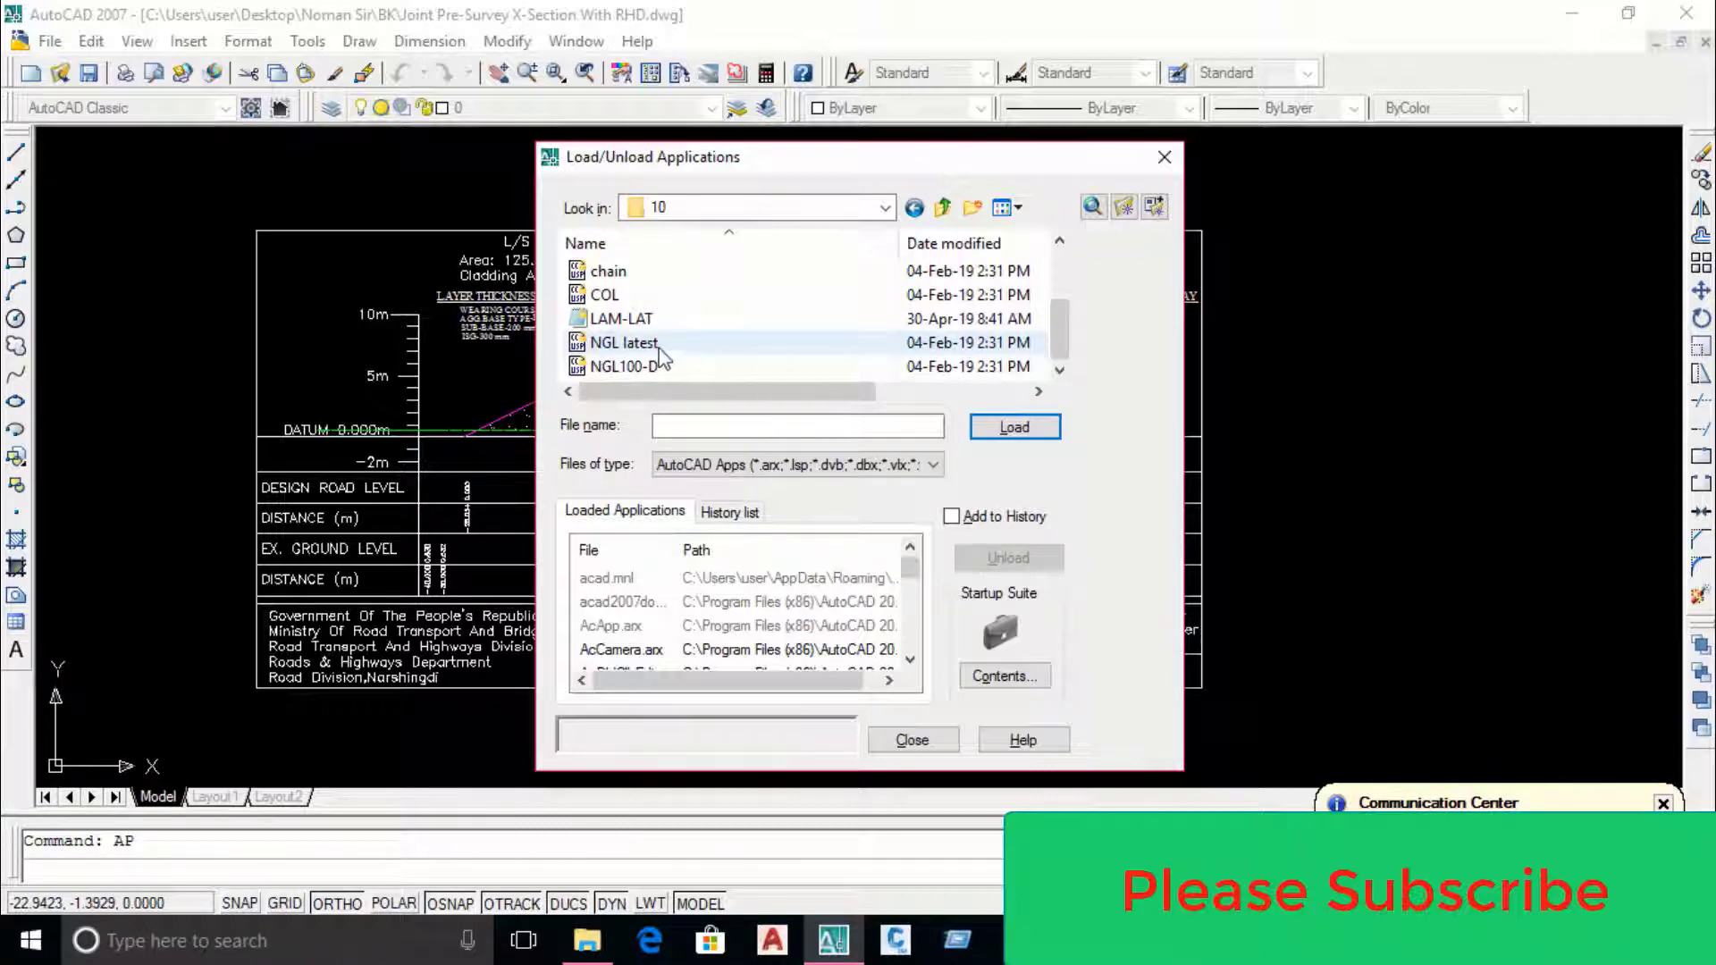
left_click(704, 349)
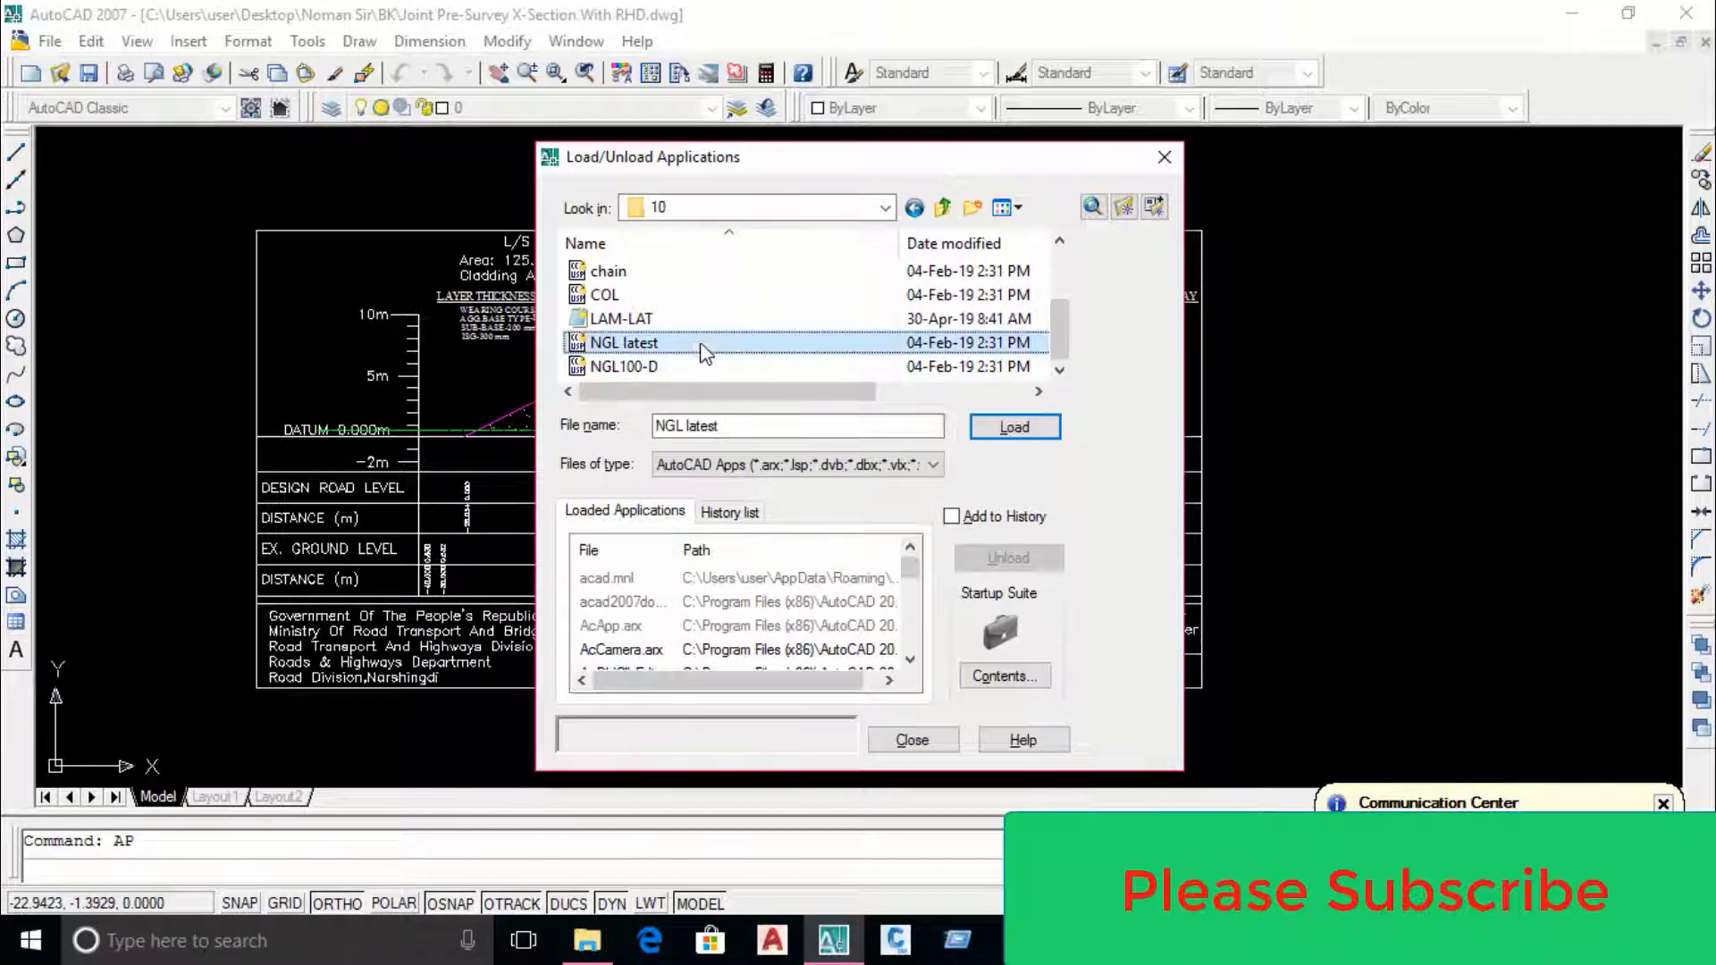
left_click(1010, 428)
left_click(913, 740)
type("N")
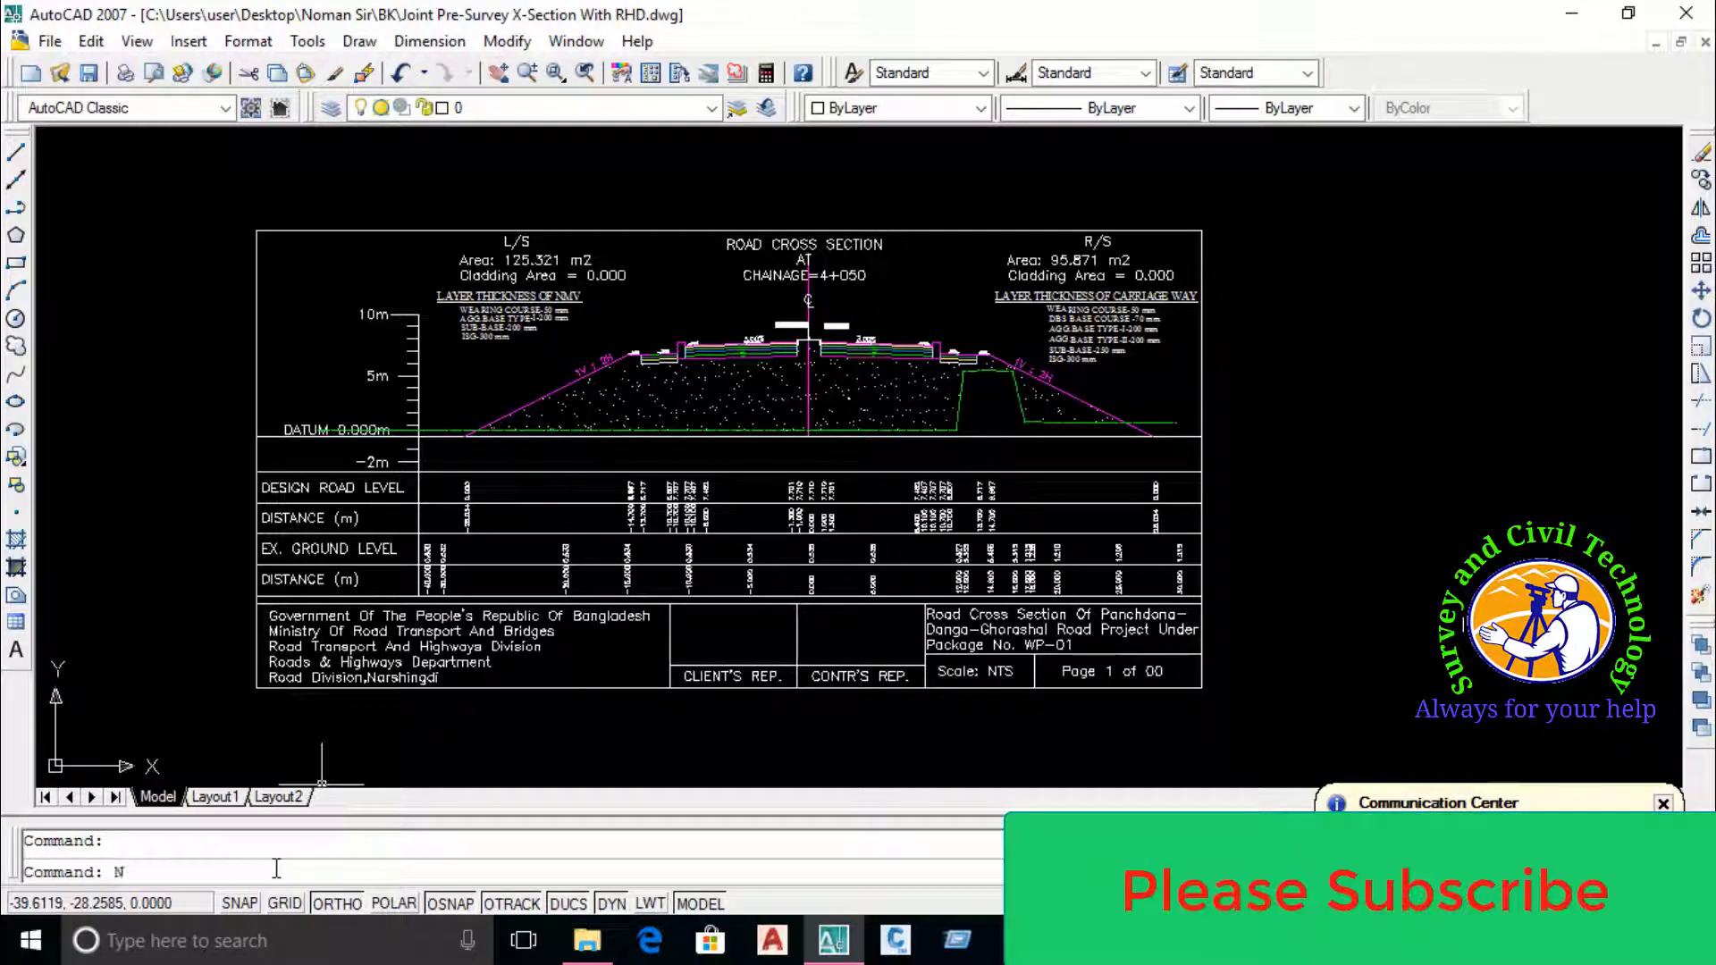
Run the NGL routine and label the slope/datum intersection as 0.532 / -26.97
key("Return")
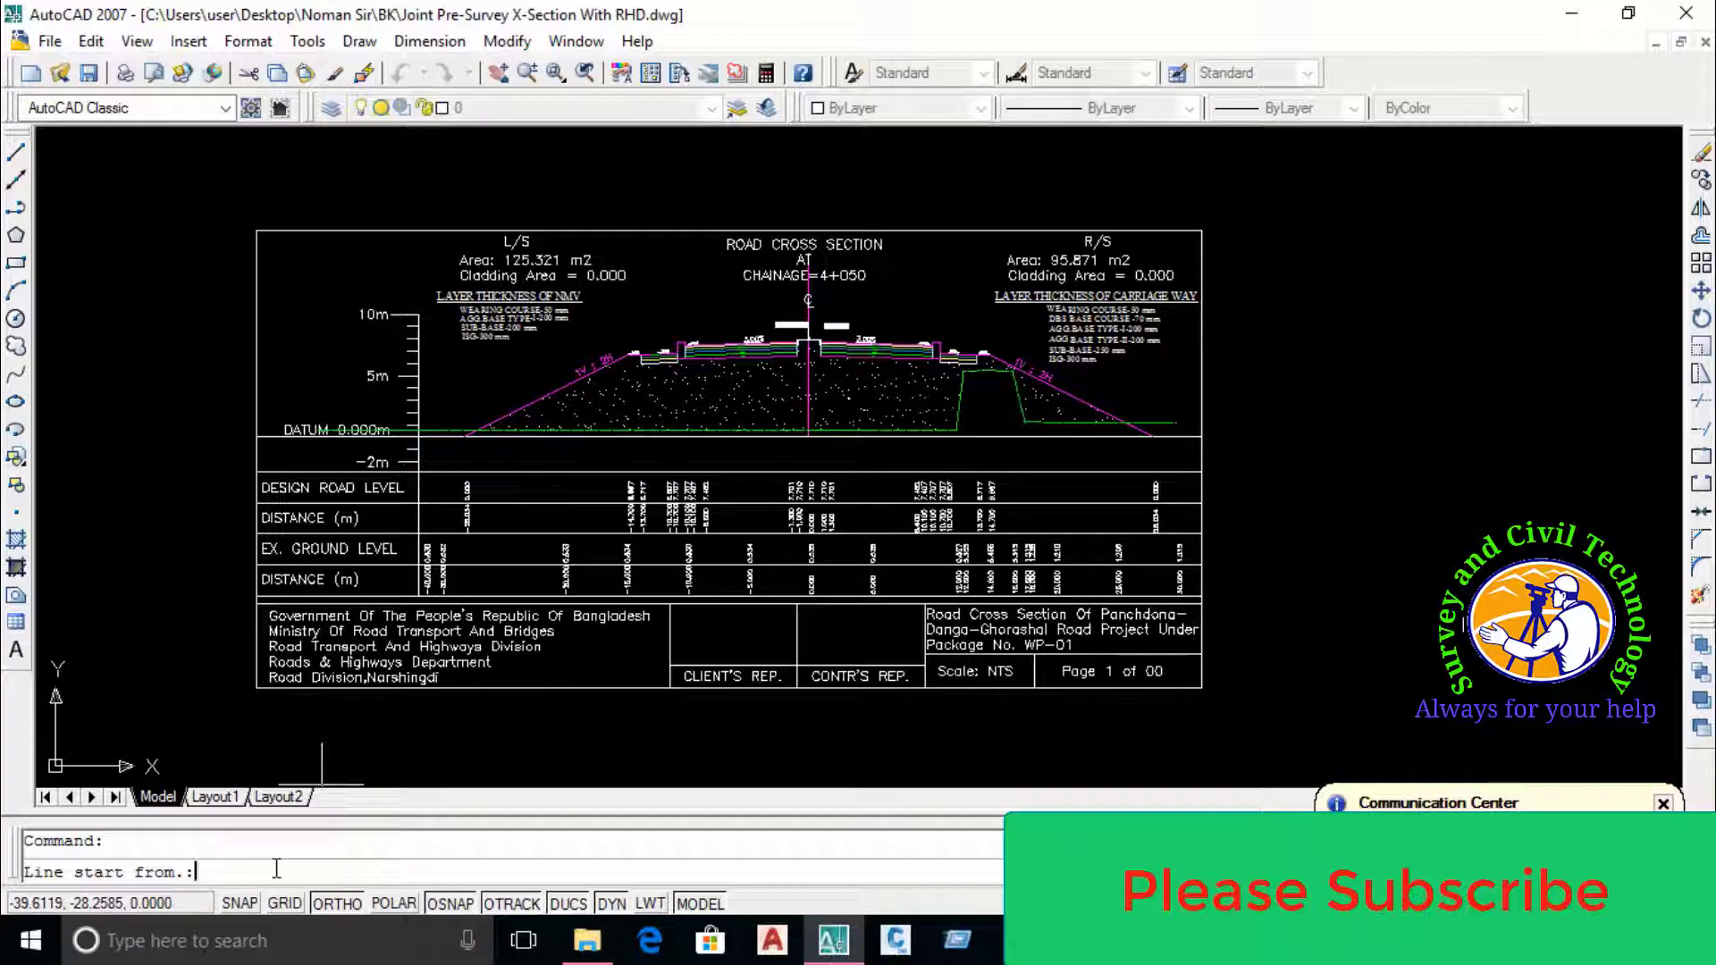
scroll(339, 501, "up", 5)
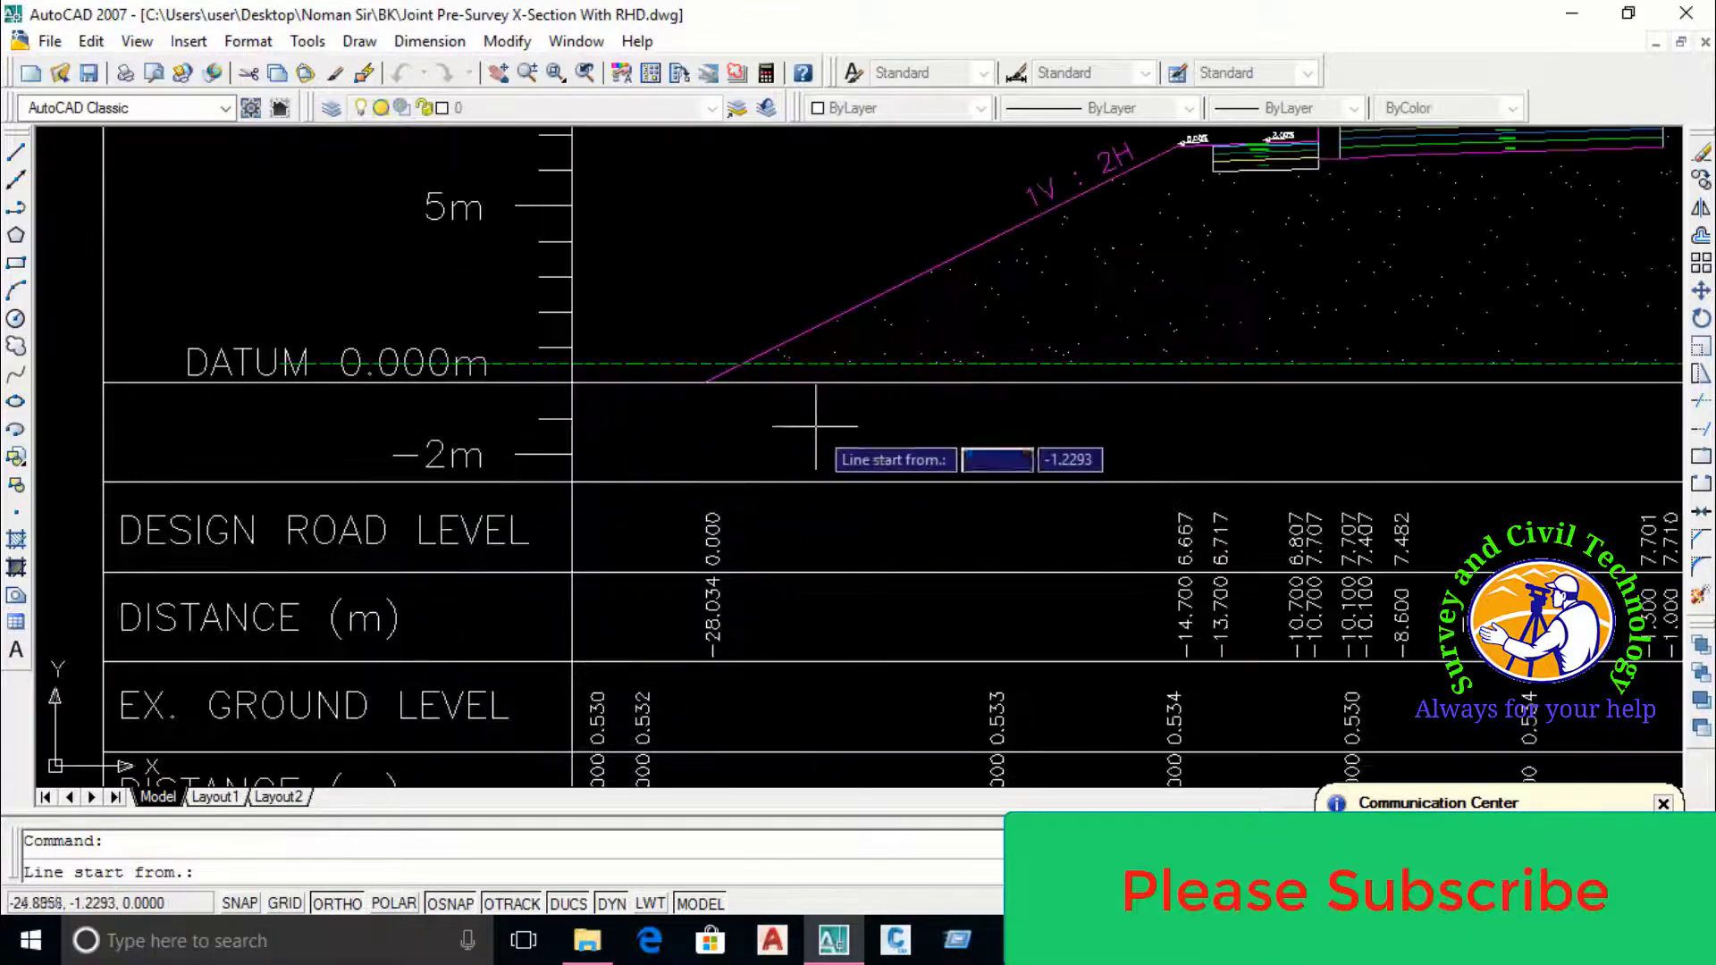
middle_click_drag(824, 451, 537, 345)
middle_click_drag(1232, 319, 900, 298)
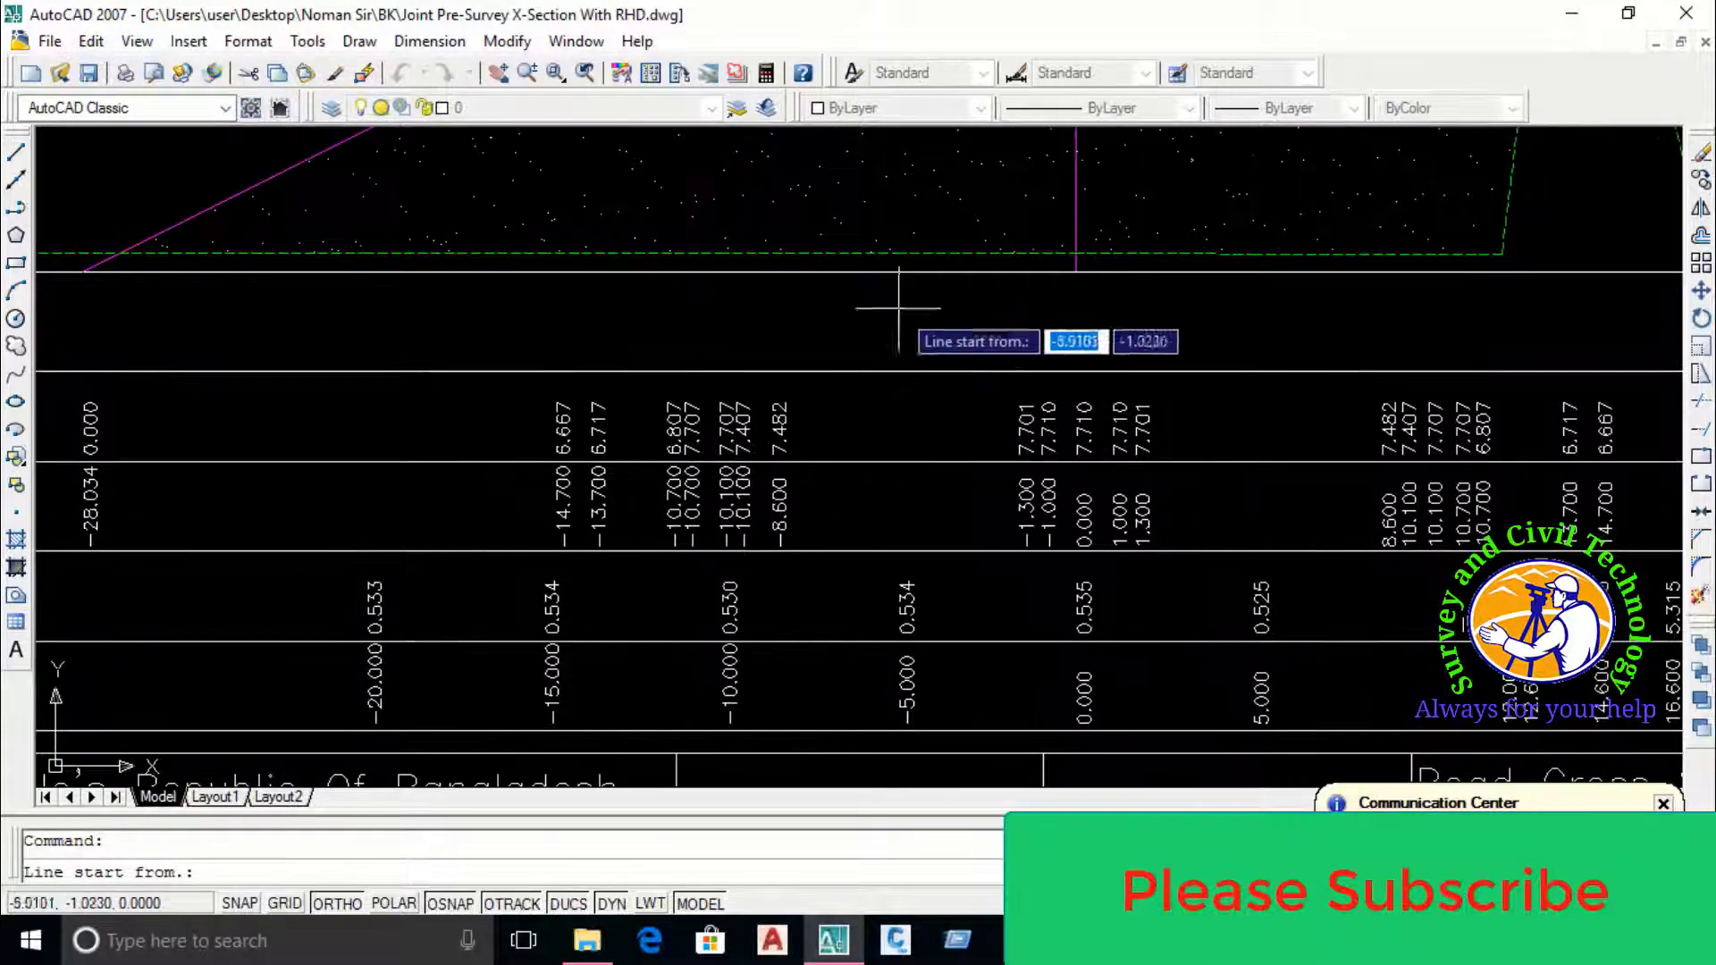
scroll(830, 355, "down", 4)
scroll(693, 352, "up", 3)
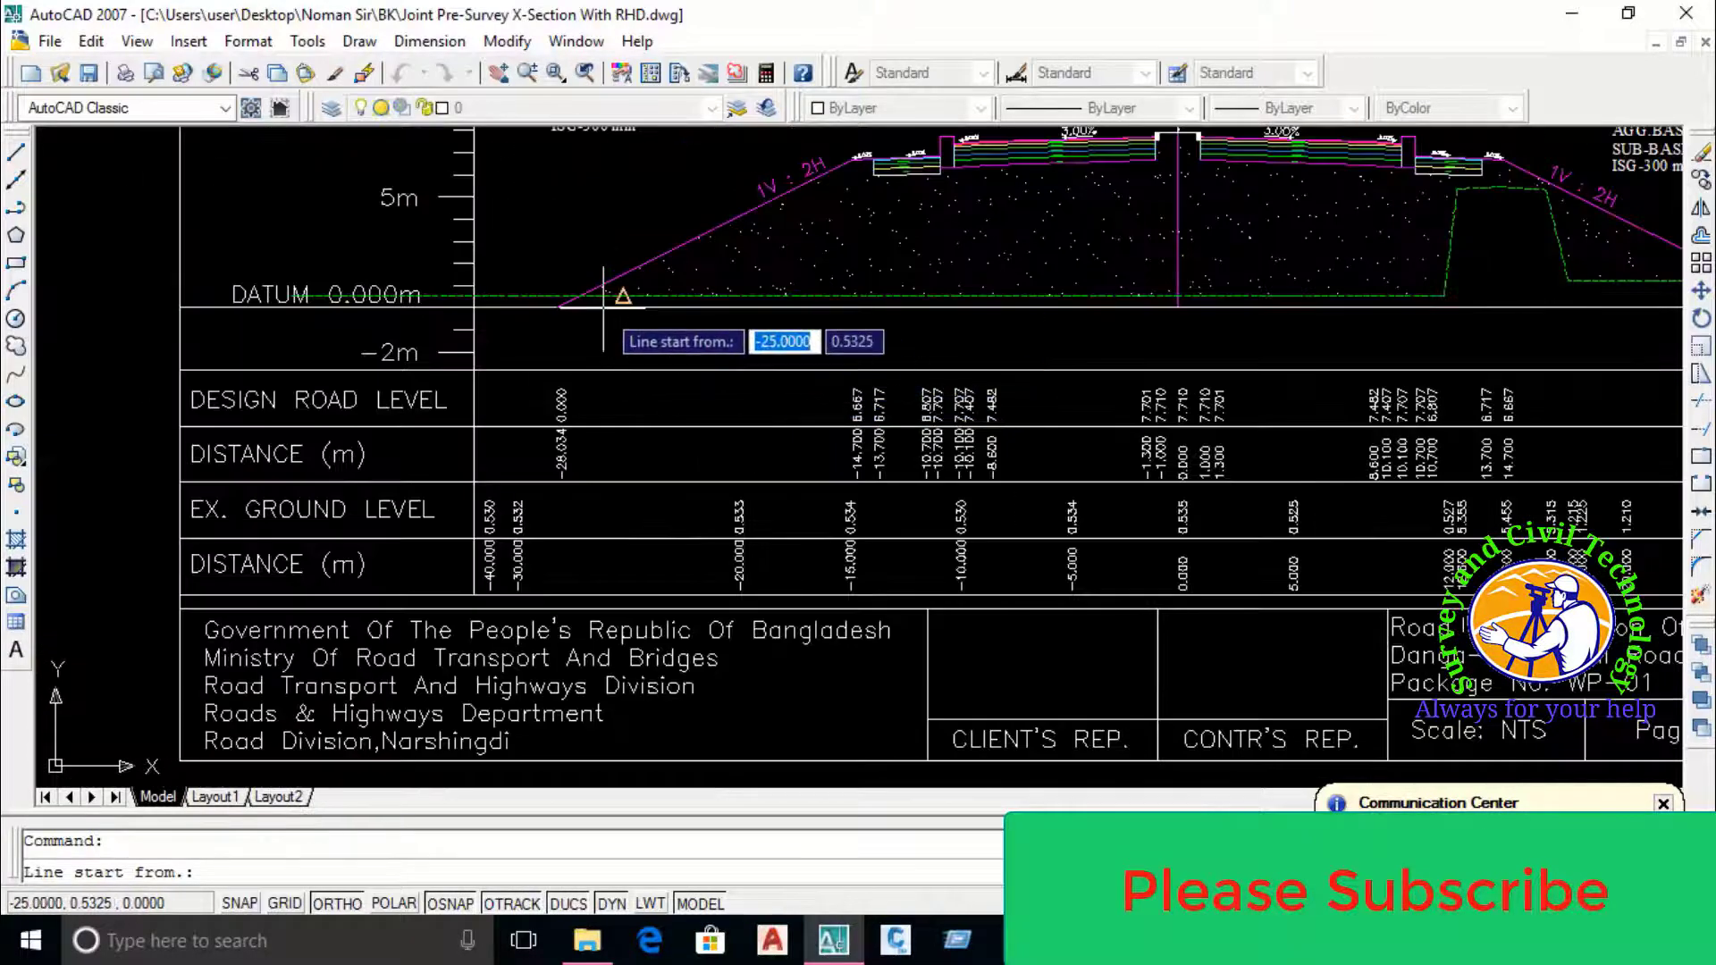
scroll(590, 294, "up", 2)
scroll(548, 311, "up", 2)
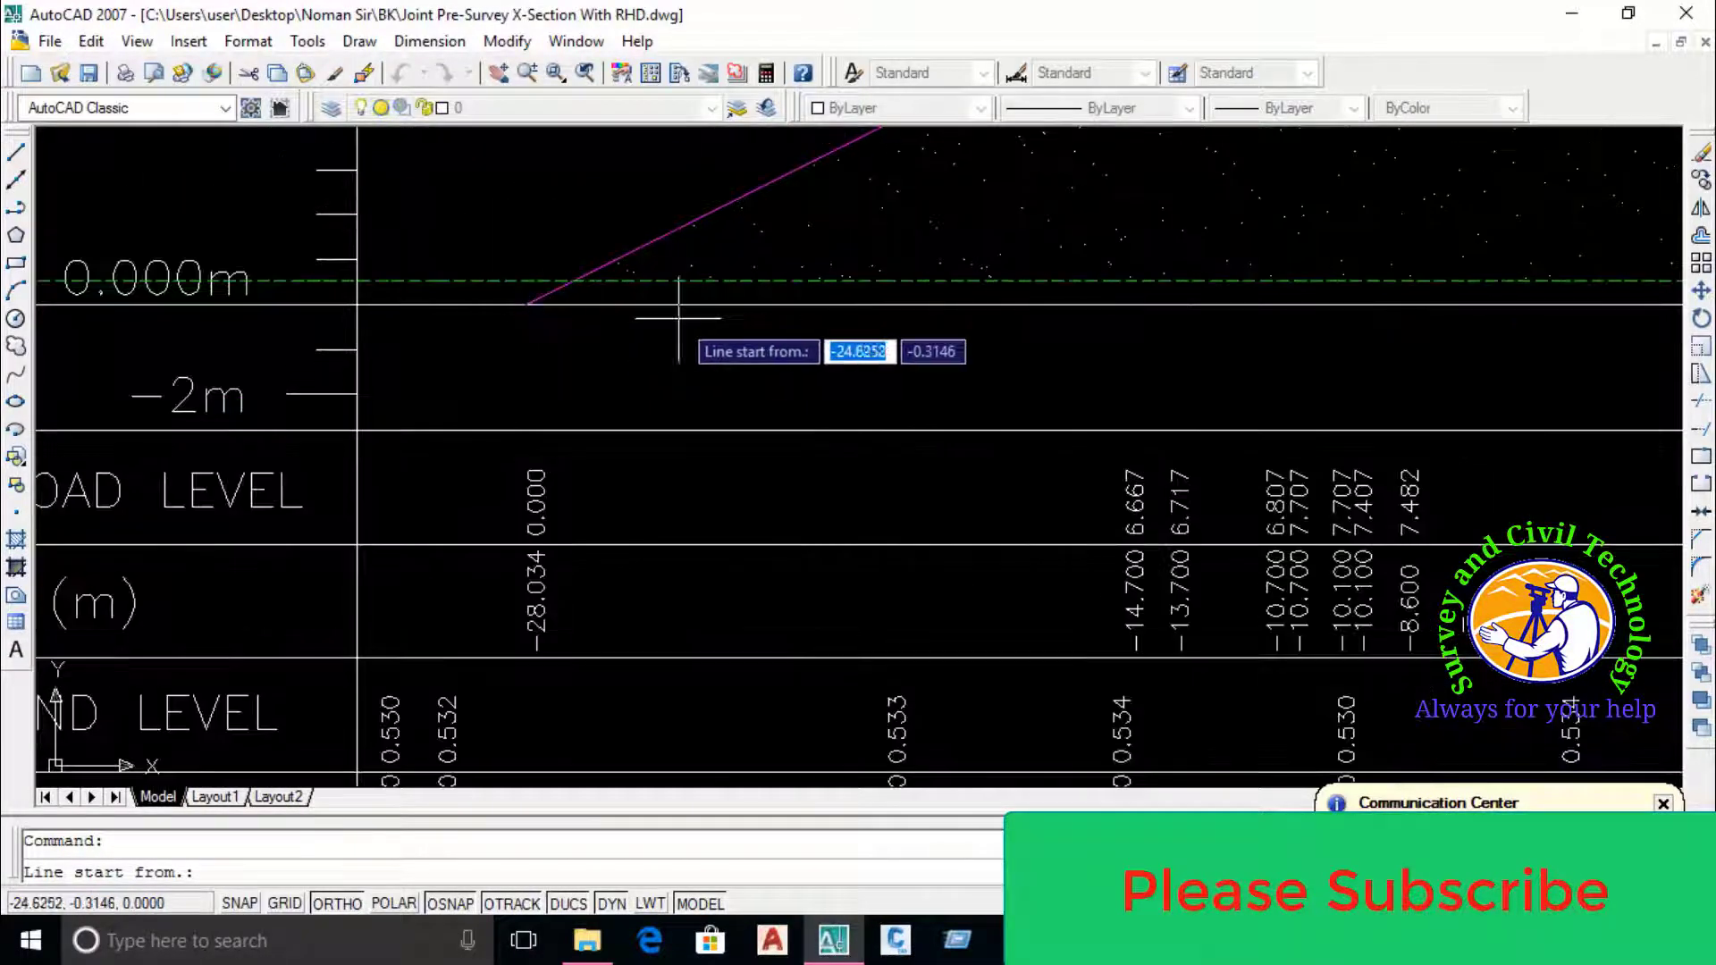
left_click(573, 280)
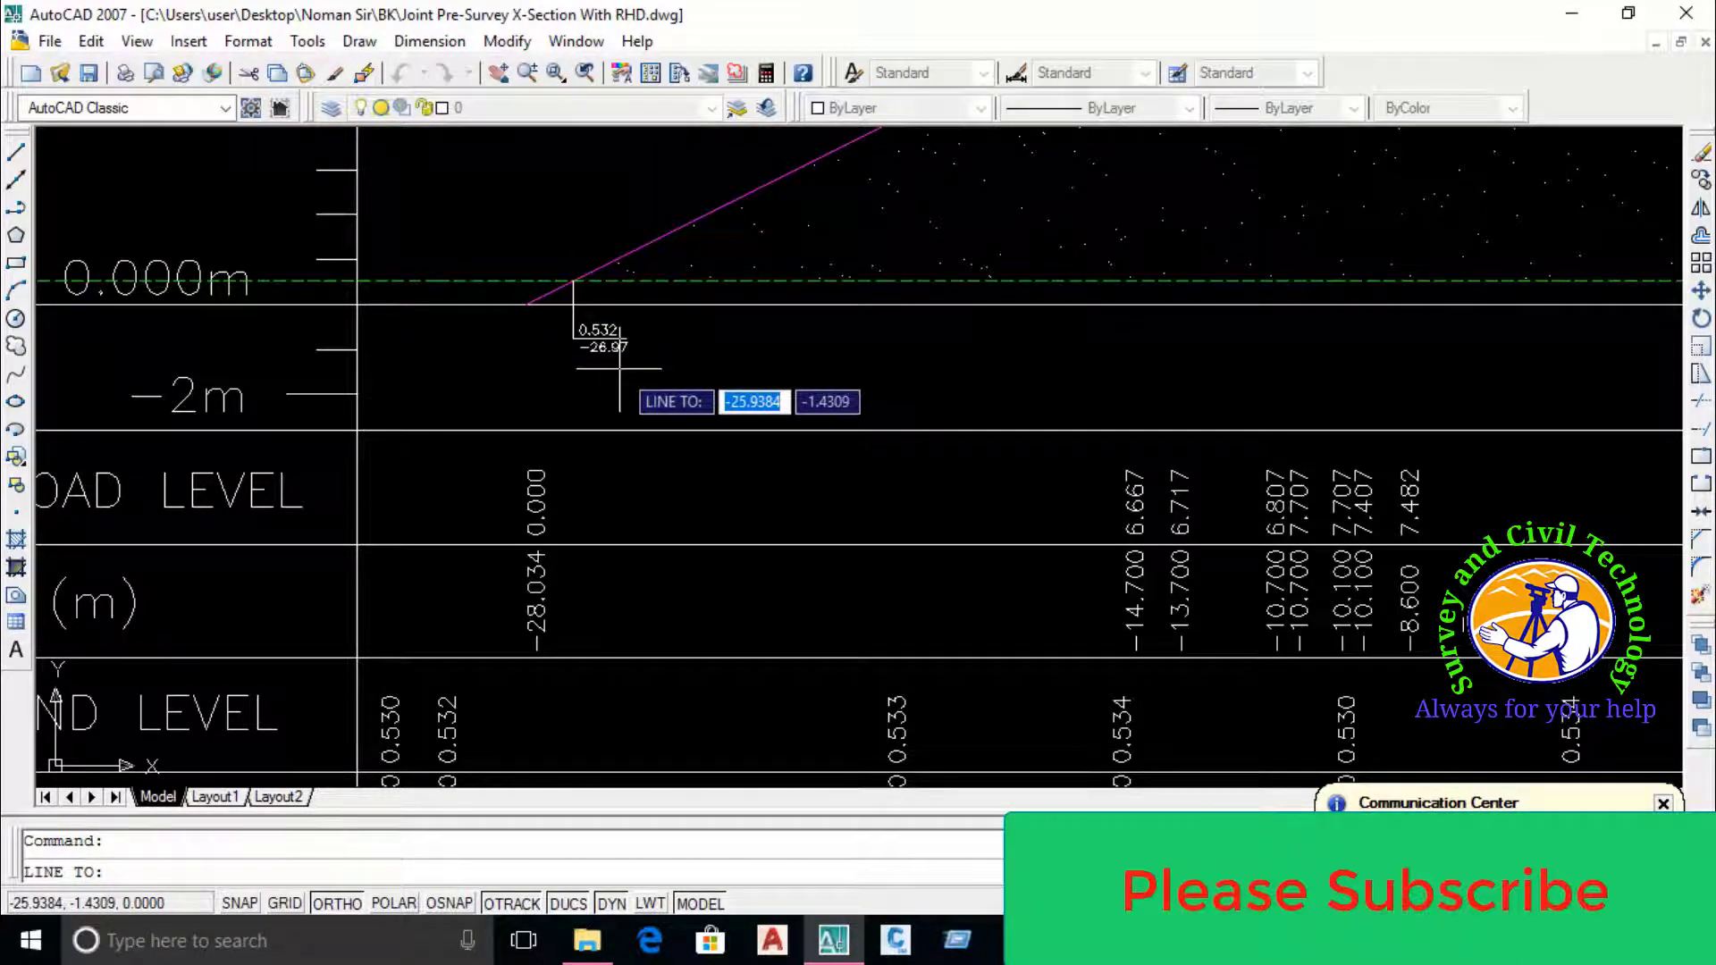
Zoom in and out around the new leftmost ground-point label
scroll(592, 357, "up", 2)
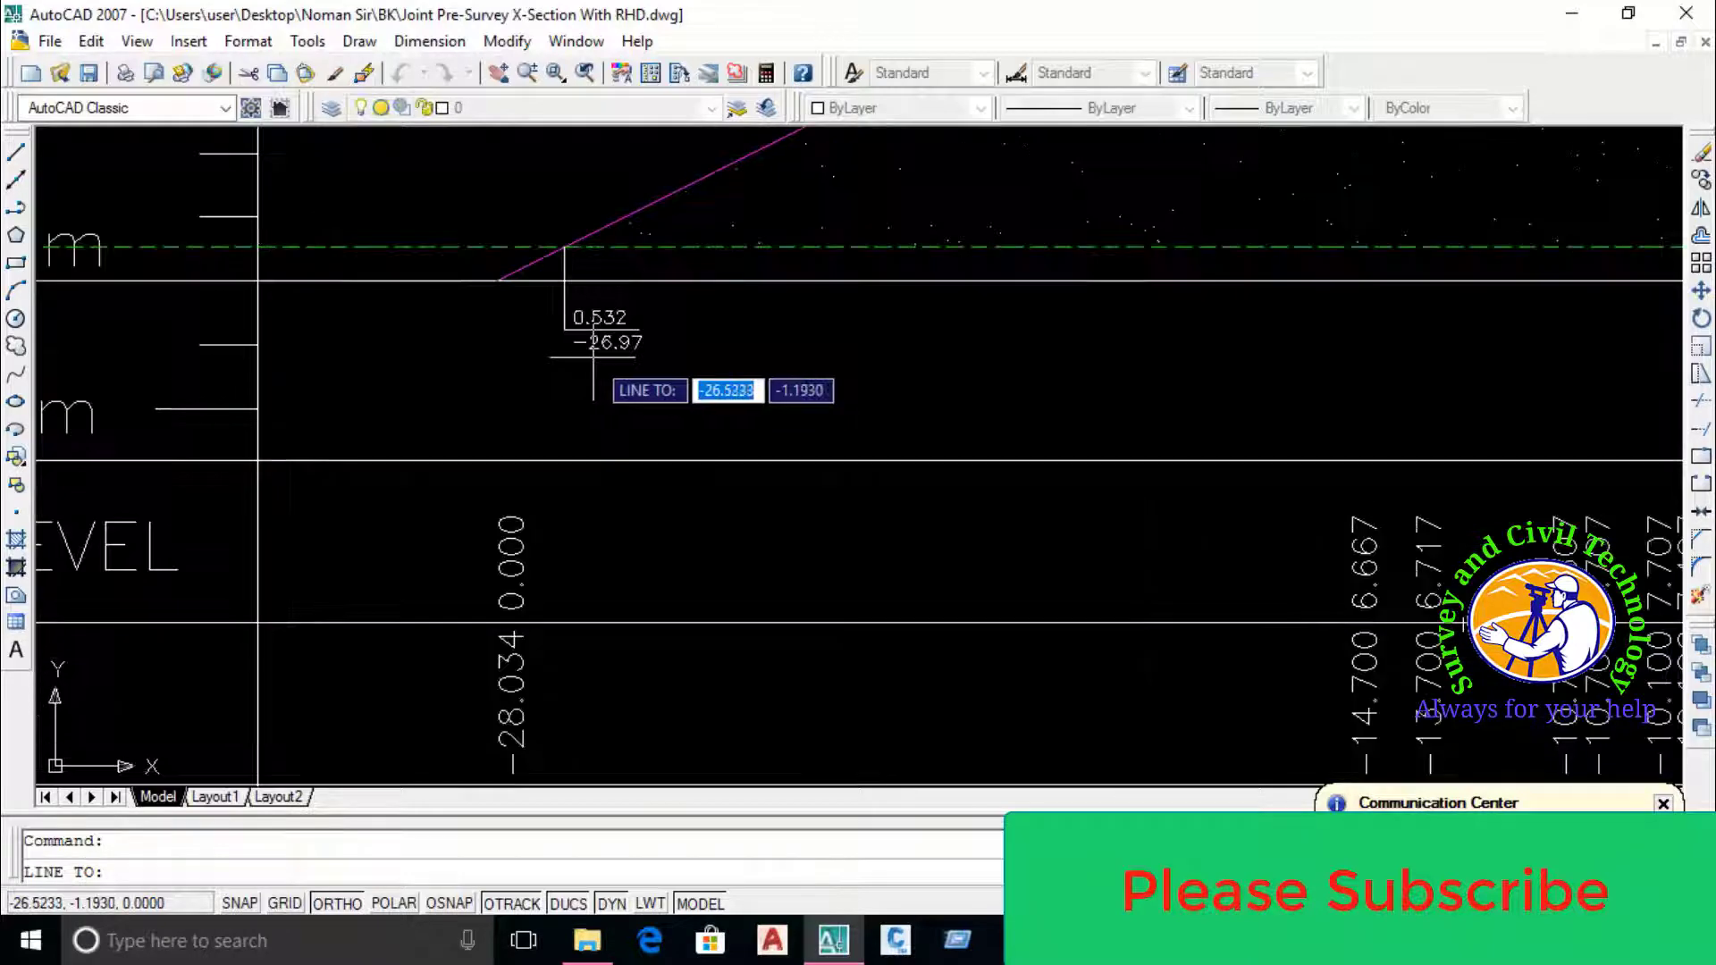
scroll(592, 358, "down", 2)
scroll(572, 313, "up", 1)
scroll(563, 307, "up", 1)
scroll(551, 275, "up", 1)
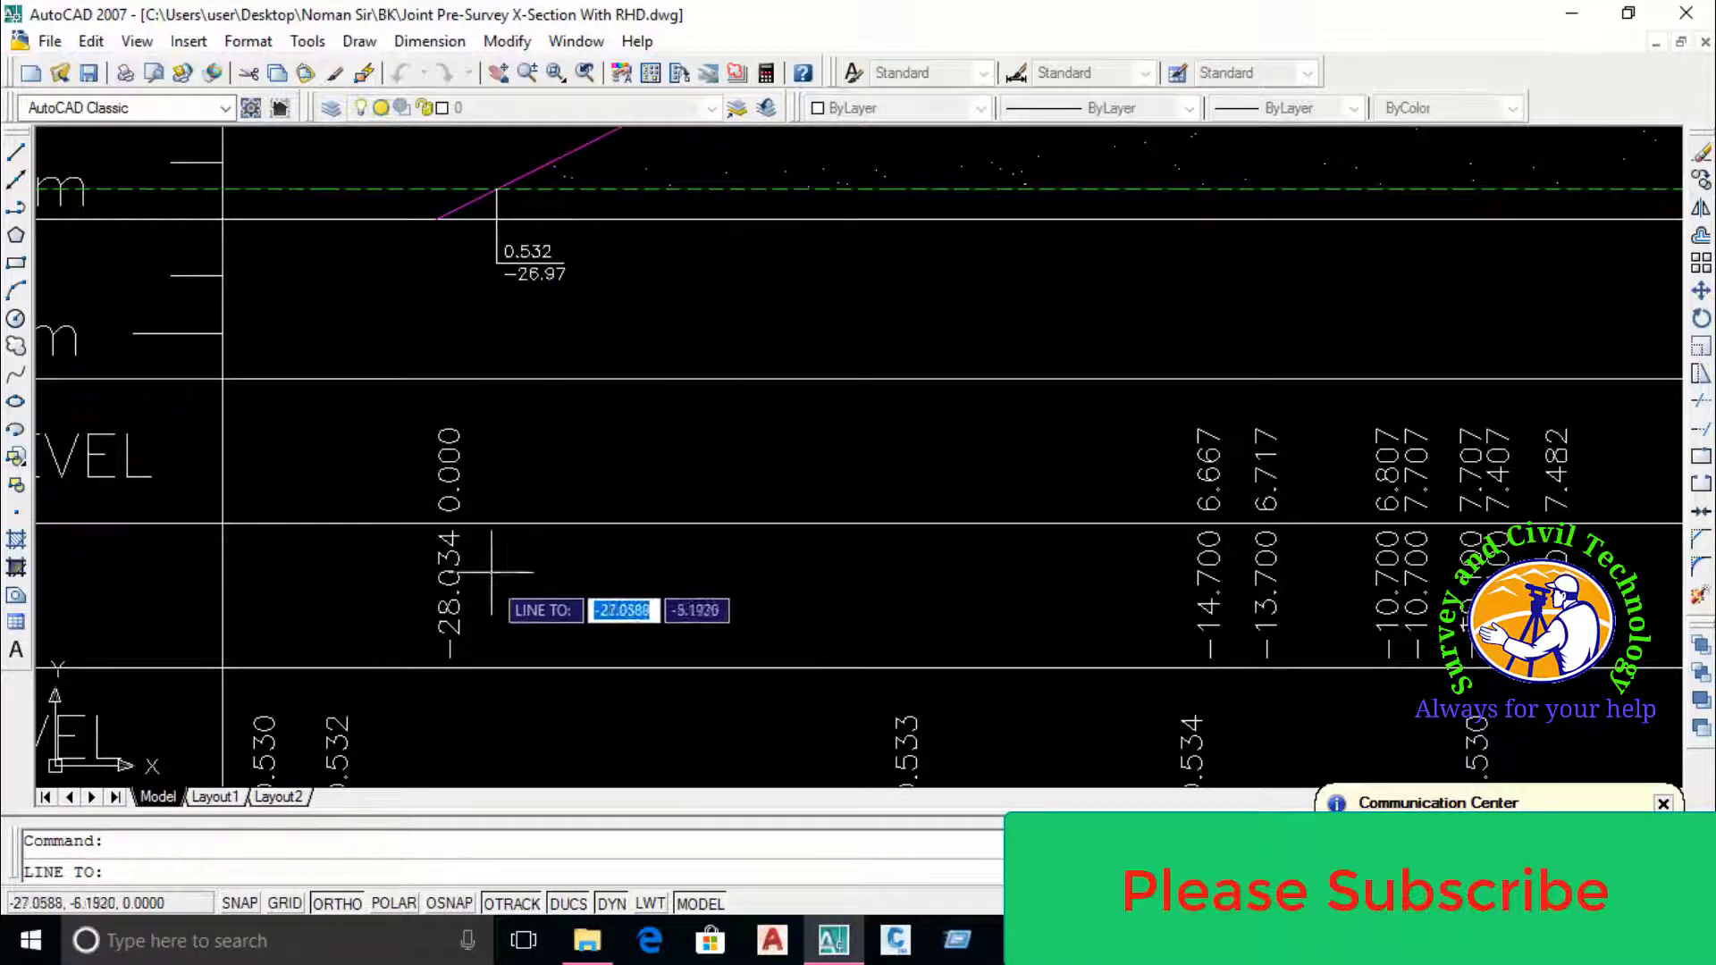
scroll(447, 625, "down", 1)
scroll(387, 670, "up", 1)
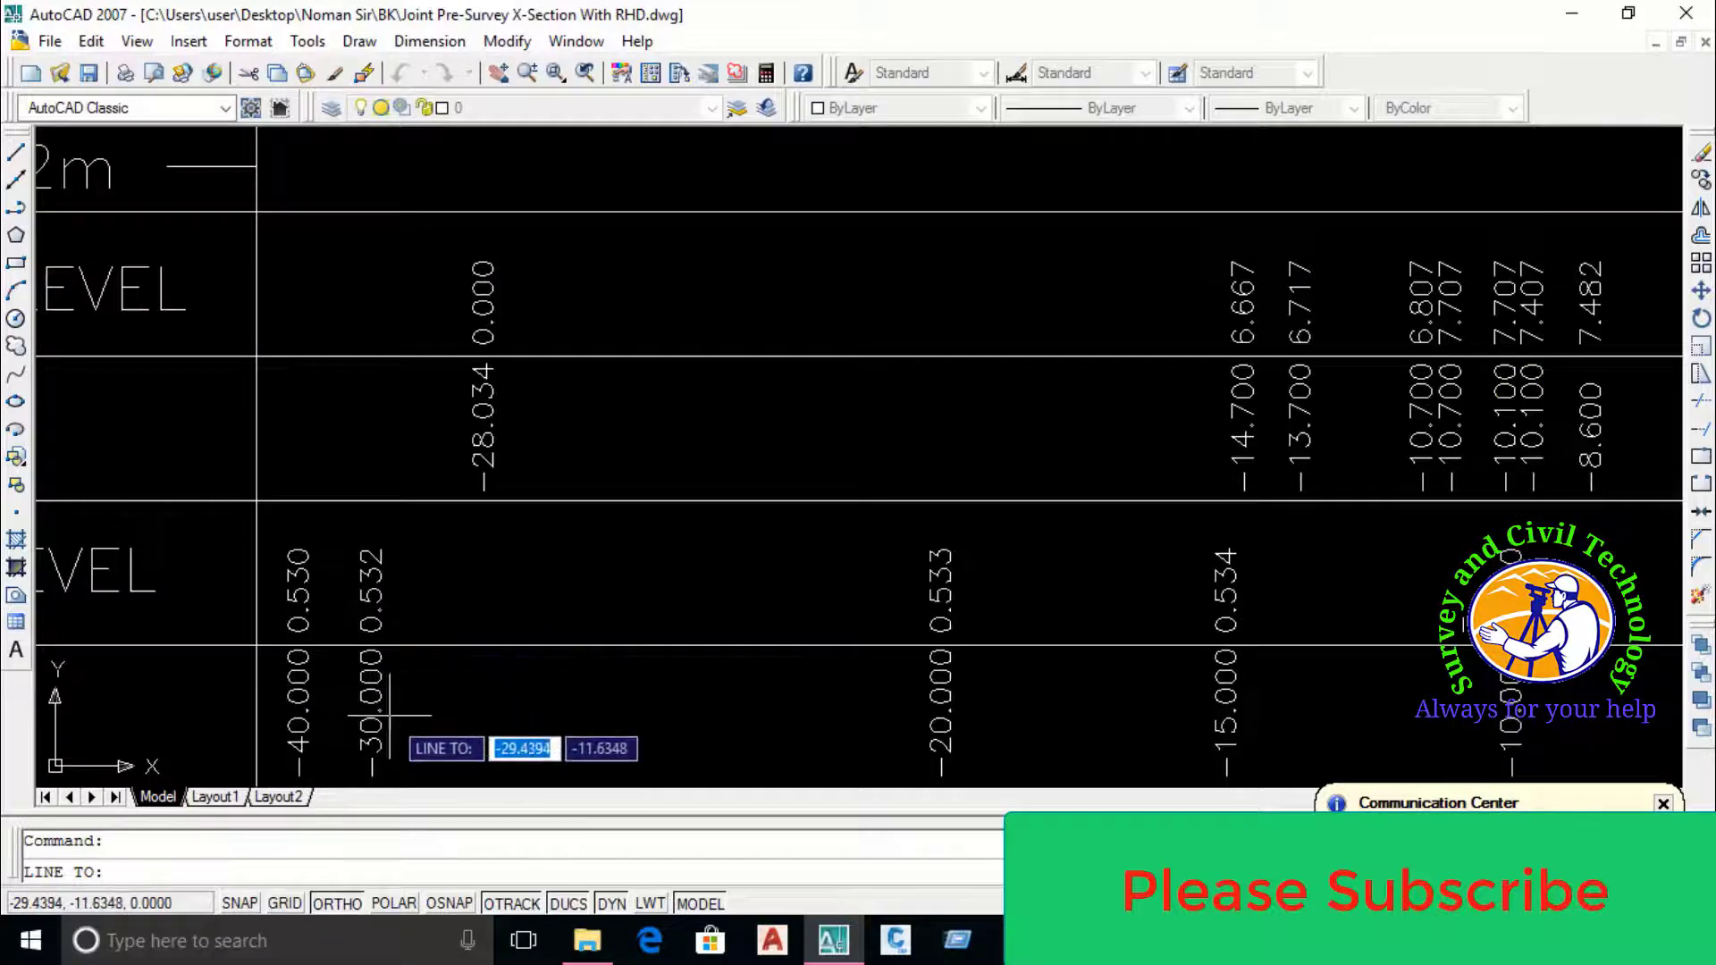
scroll(509, 260, "down", 1)
scroll(501, 254, "up", 2)
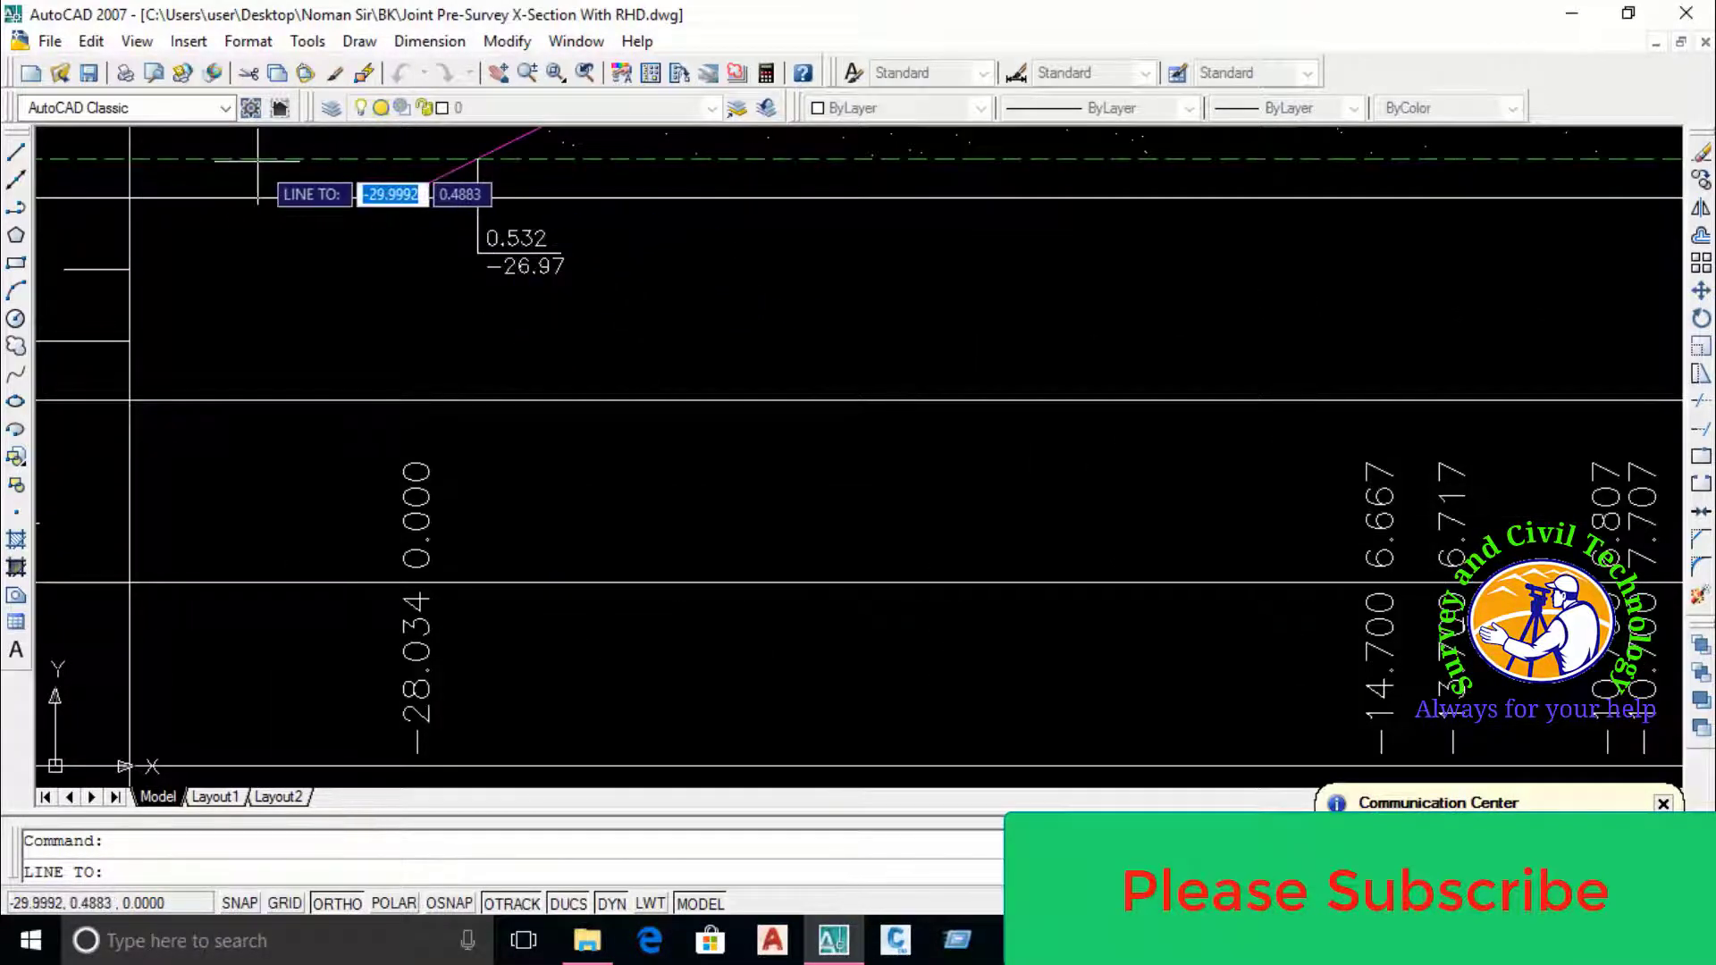
scroll(258, 160, "down", 1)
scroll(626, 268, "up", 1)
scroll(605, 301, "down", 1)
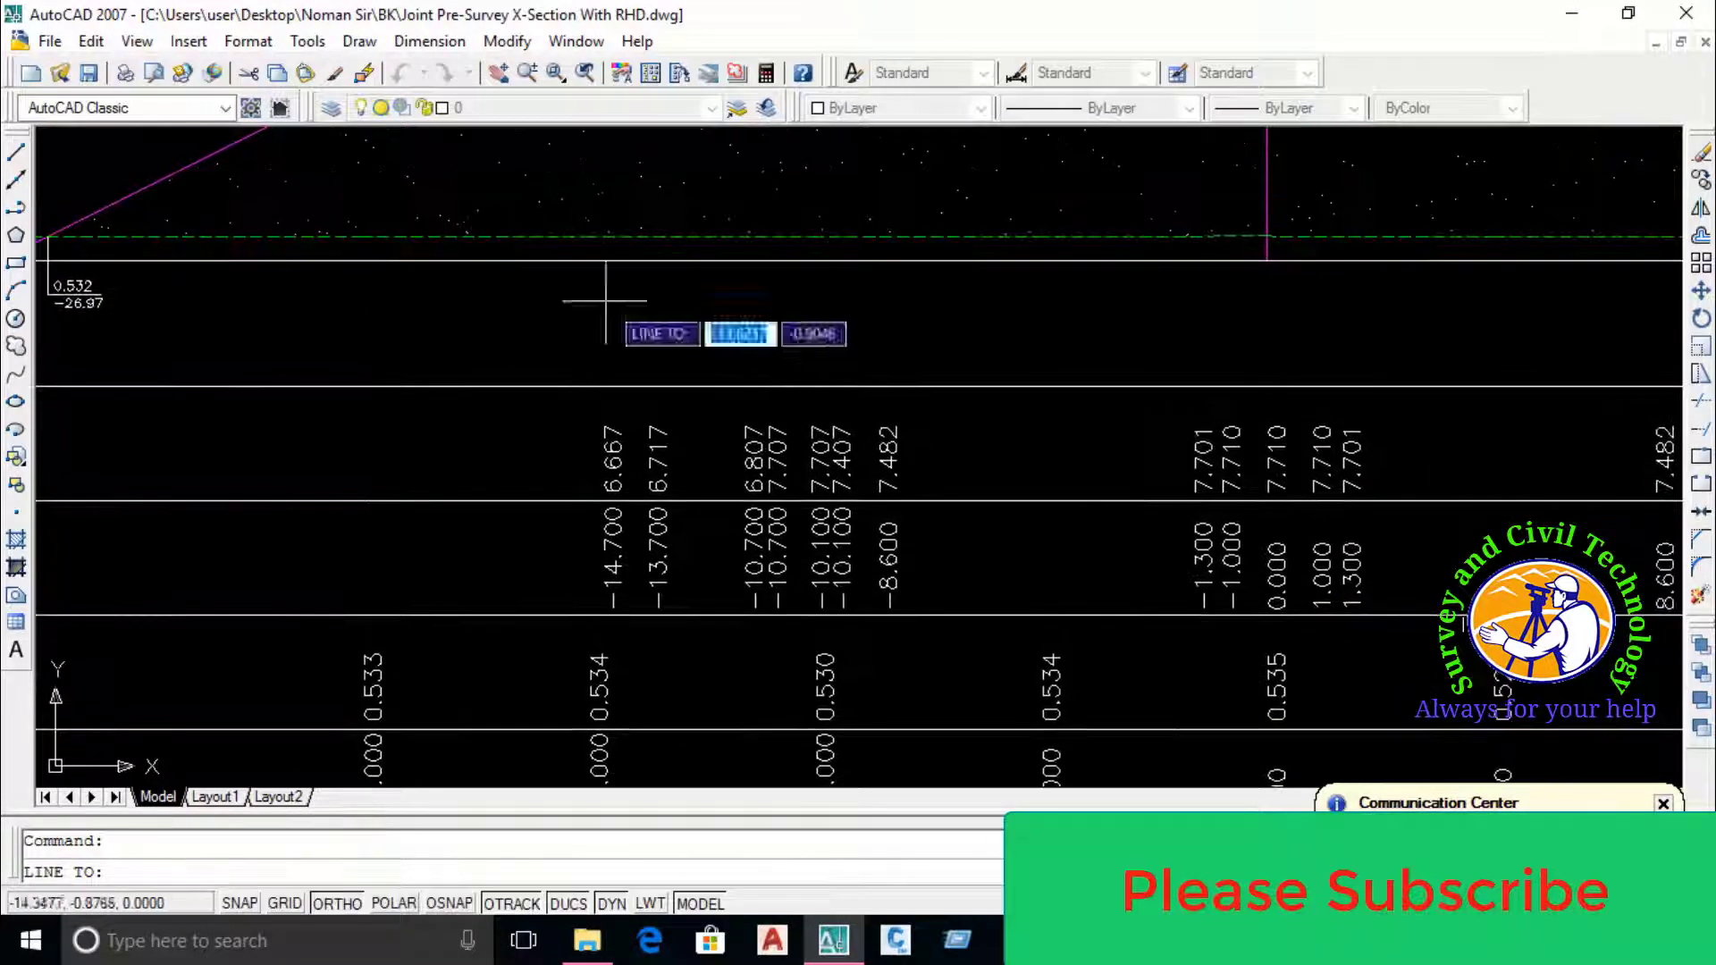
scroll(1263, 241, "up", 1)
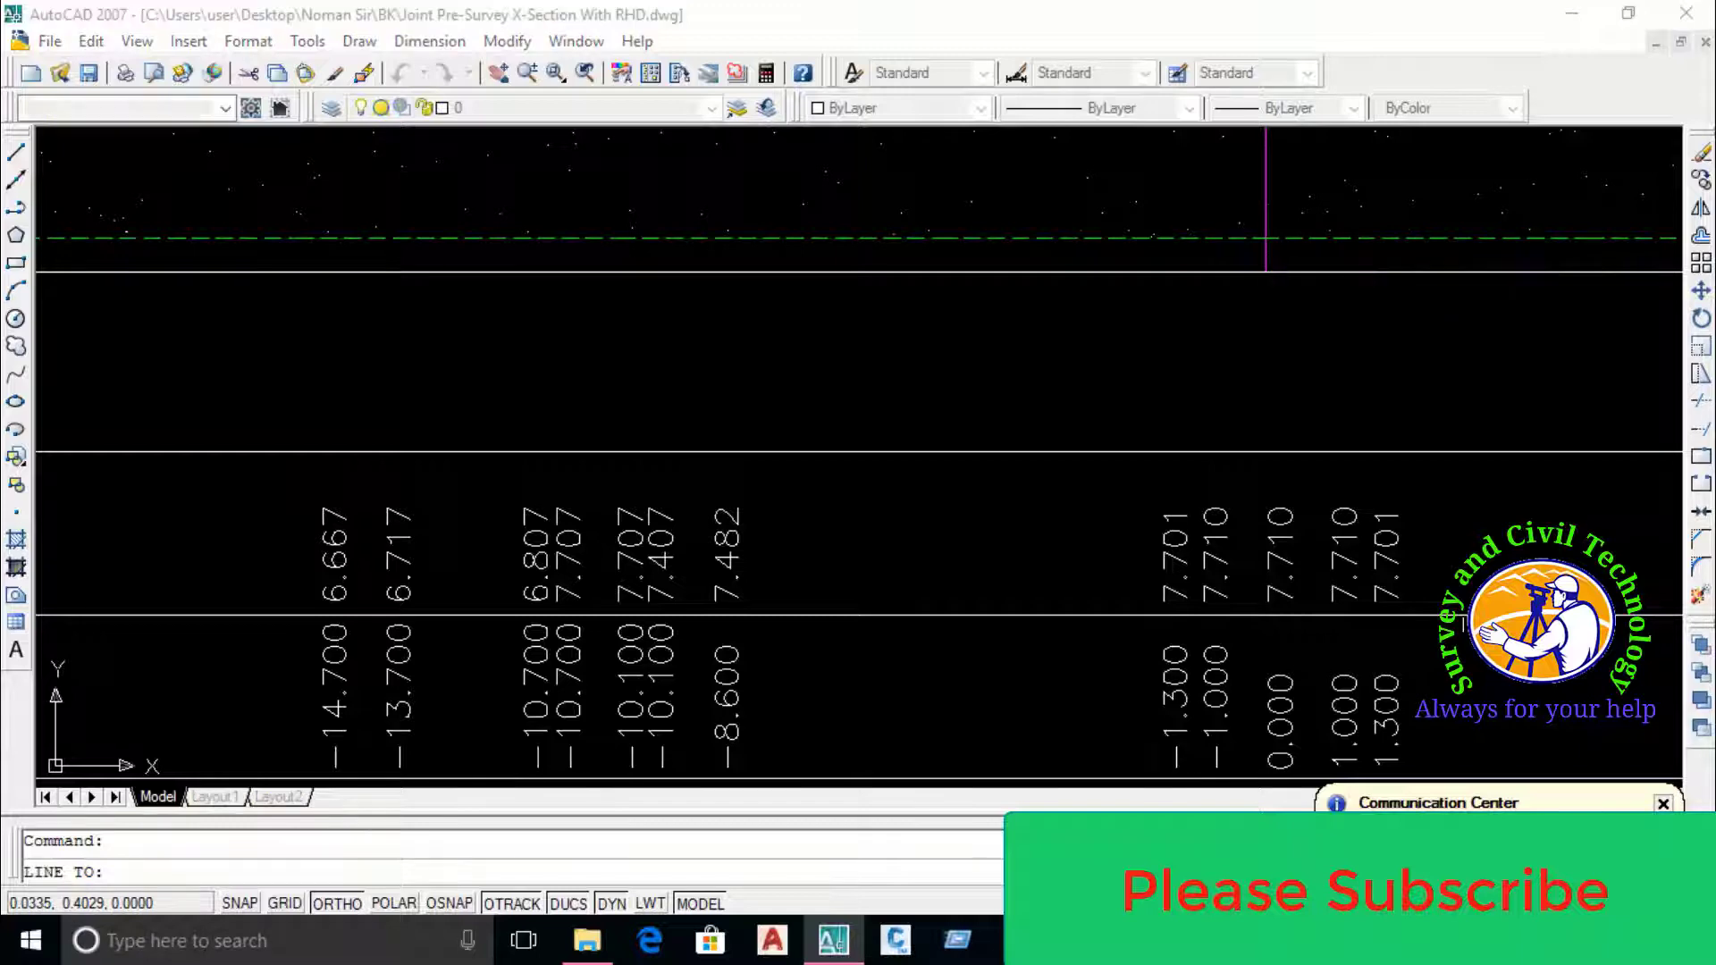
Turn on all object snap modes and label the ground point at the centreline
left_click(1064, 322)
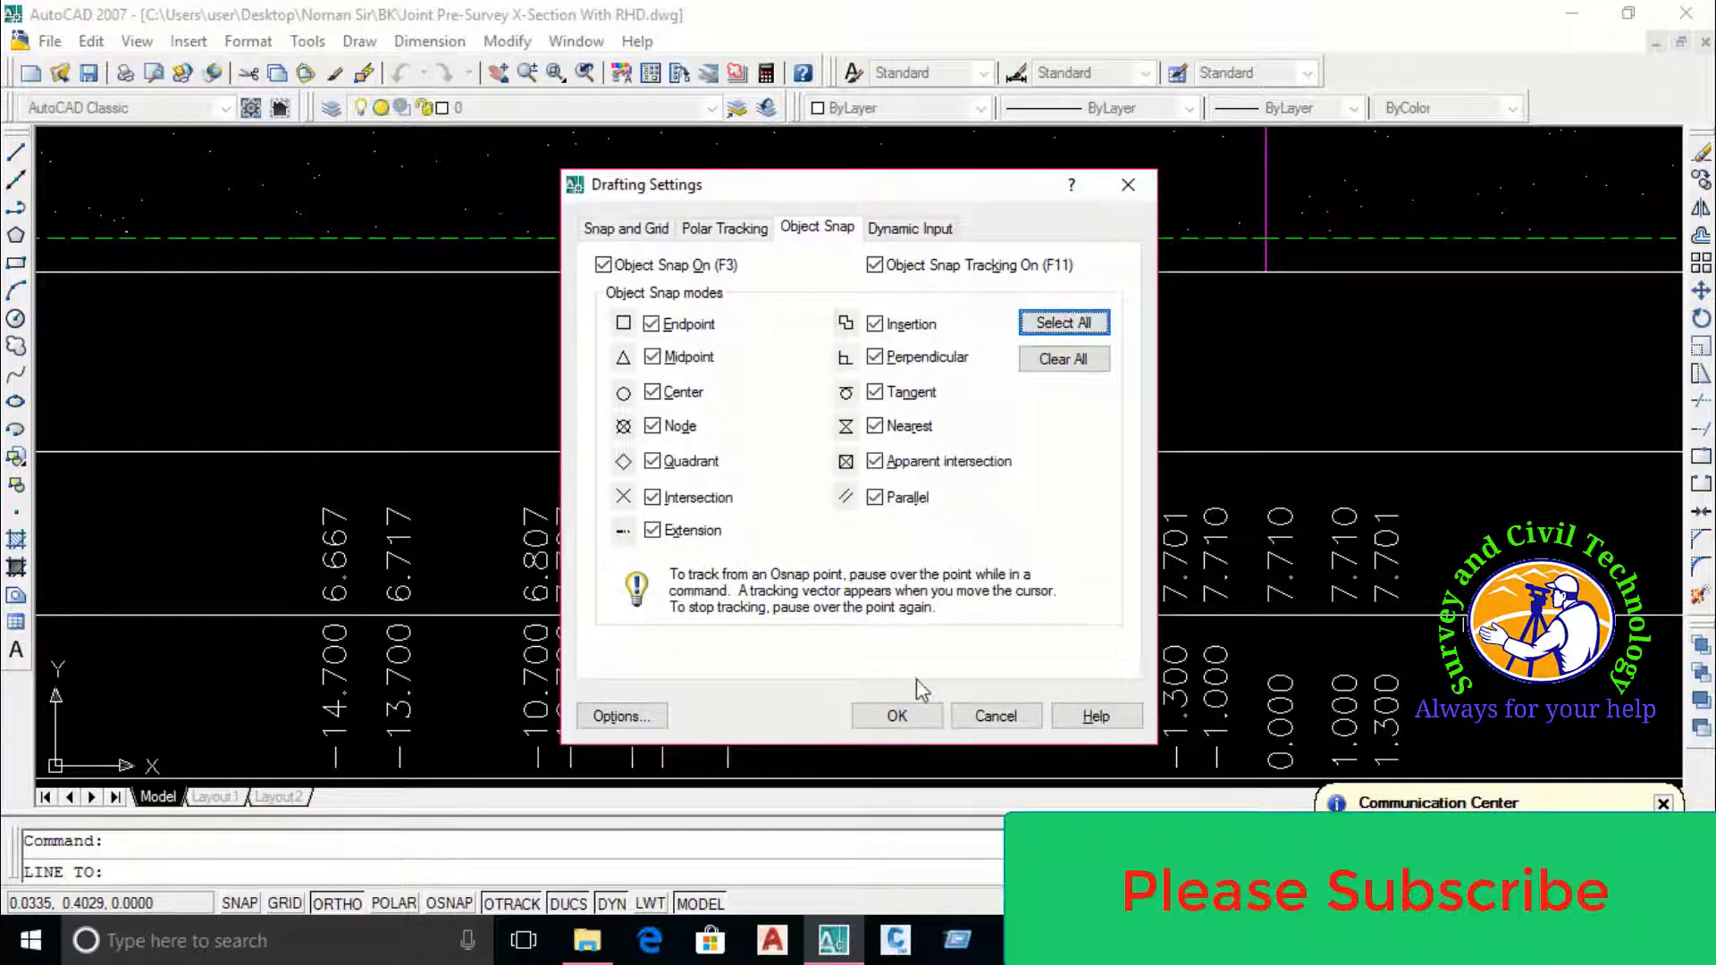
left_click(895, 715)
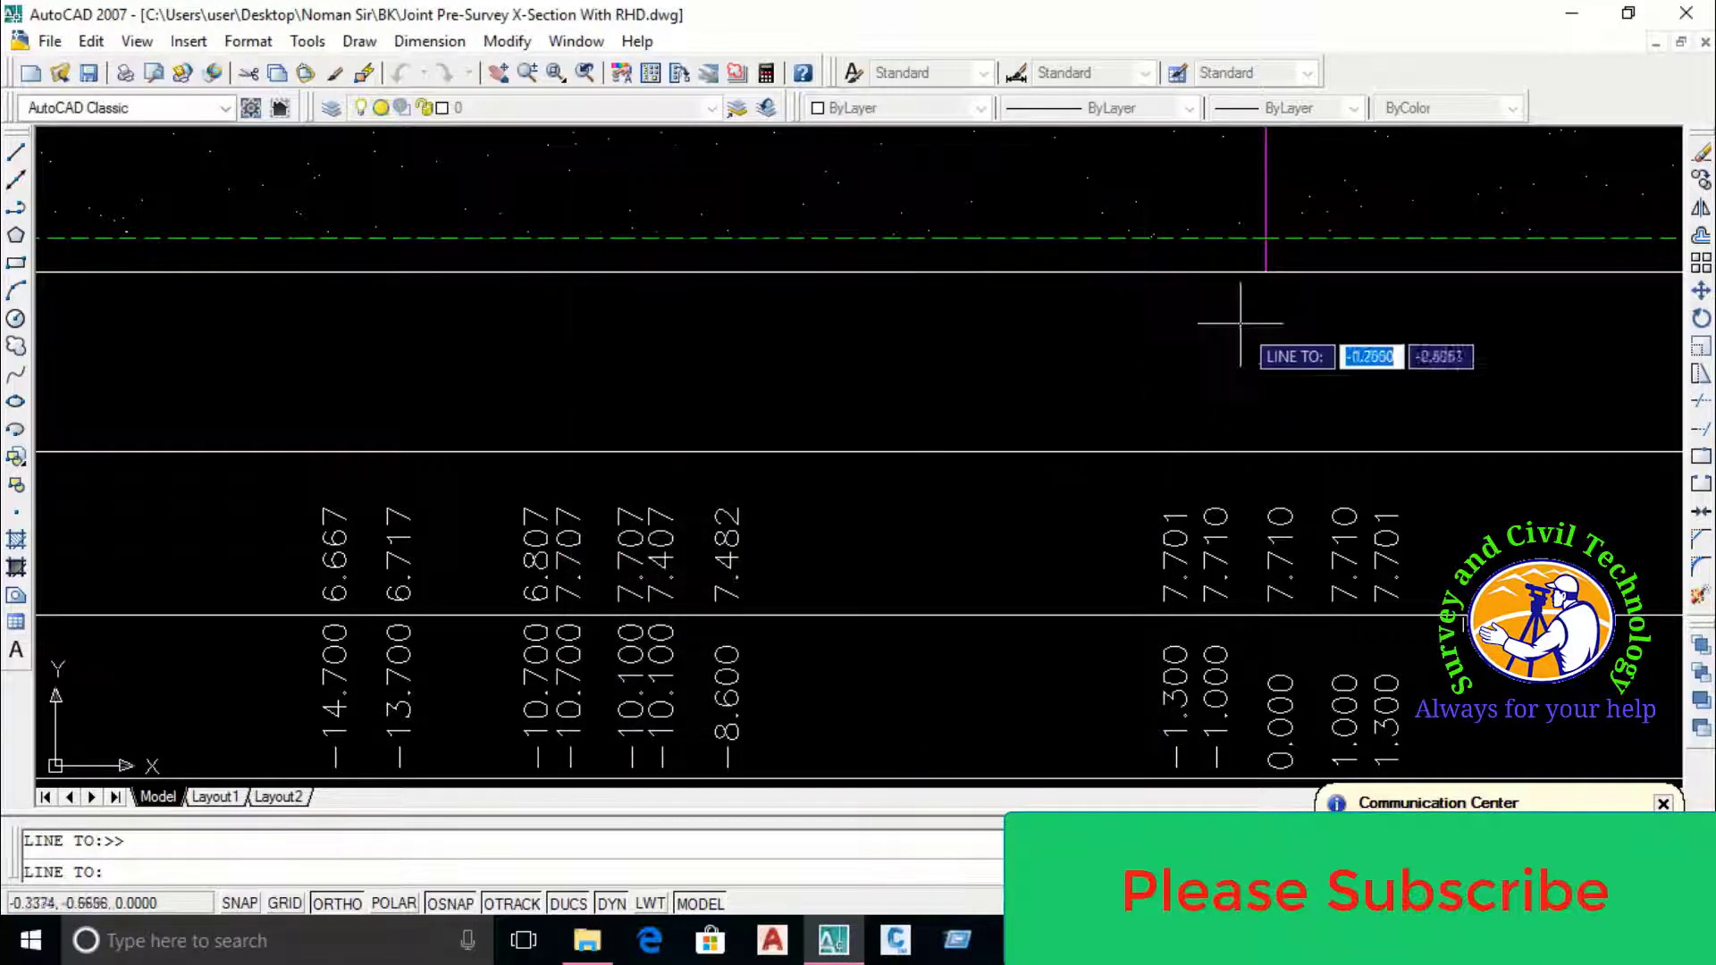
left_click(1265, 237)
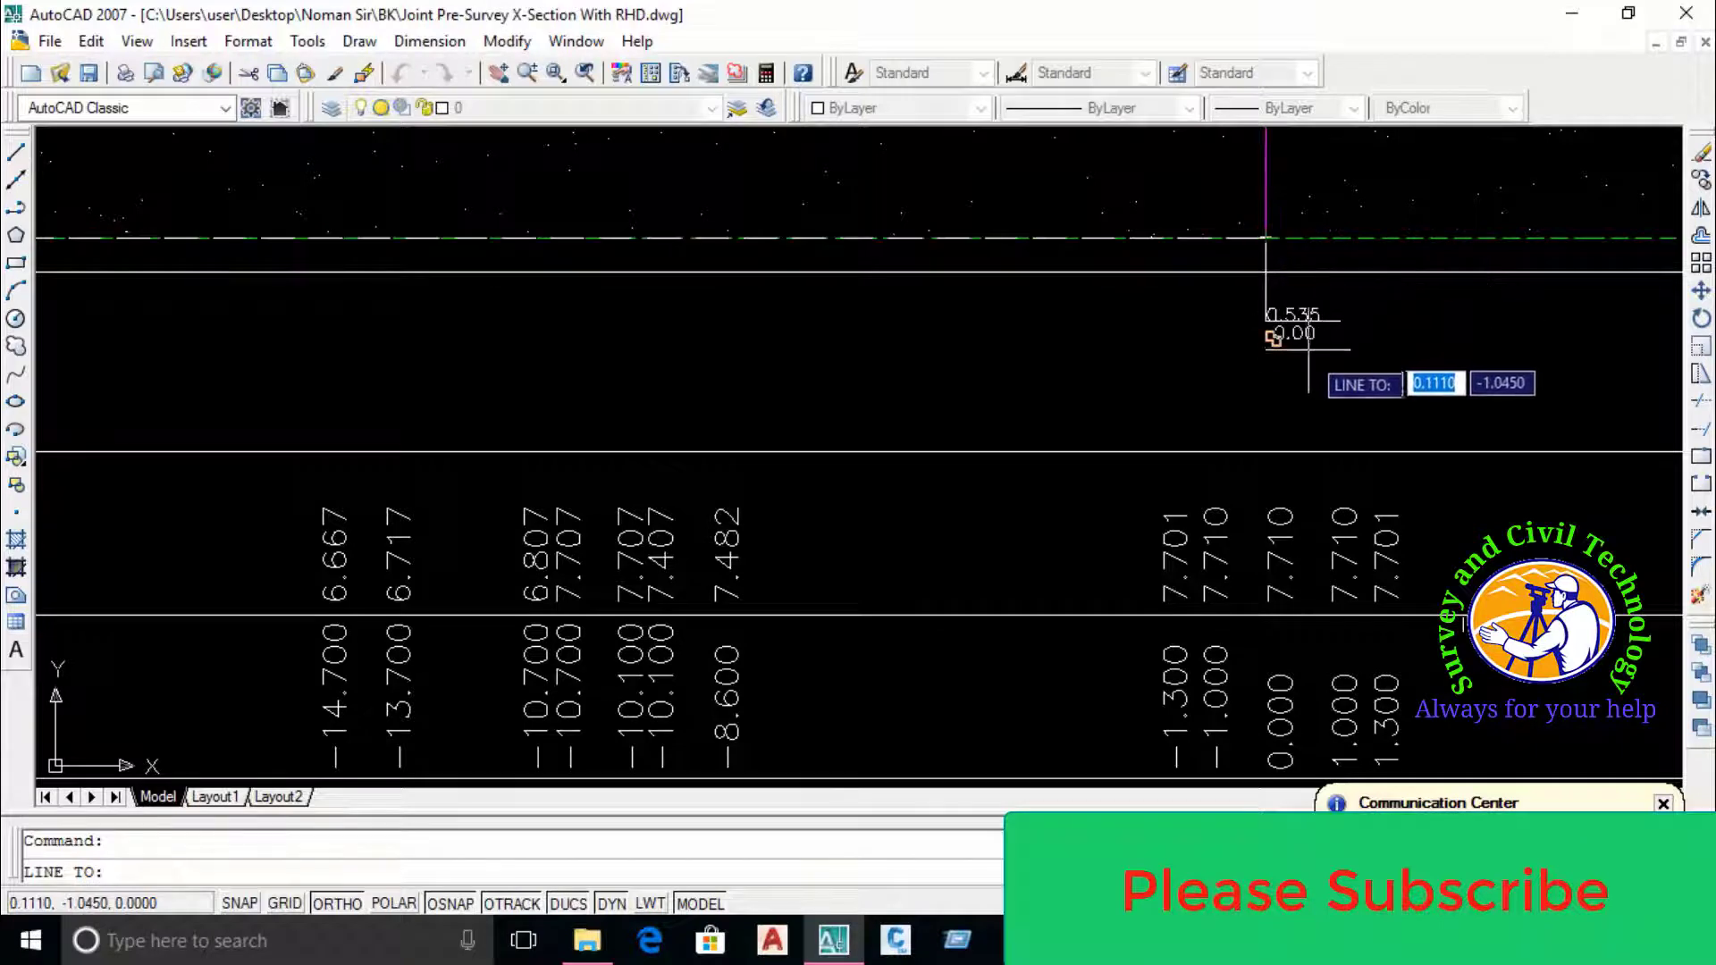
Label the right-side ground points at offsets 25.62 and 30.00, then end the command
middle_click_drag(1359, 490, 1255, 266)
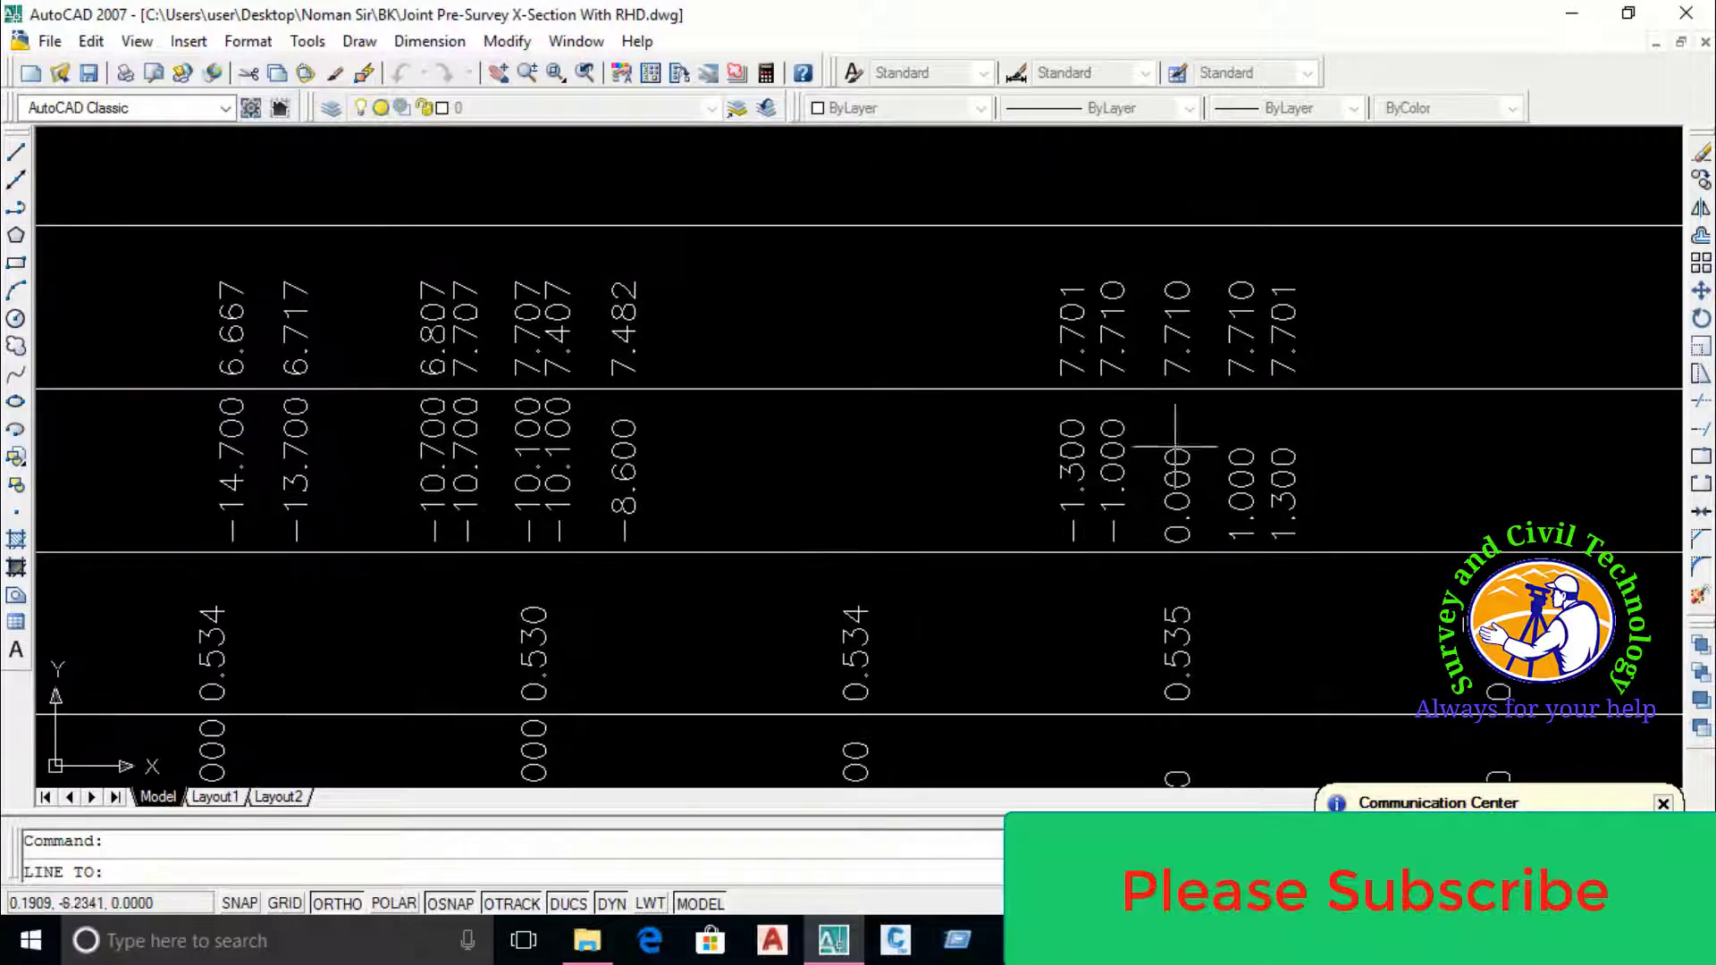
scroll(1189, 695, "down", 5)
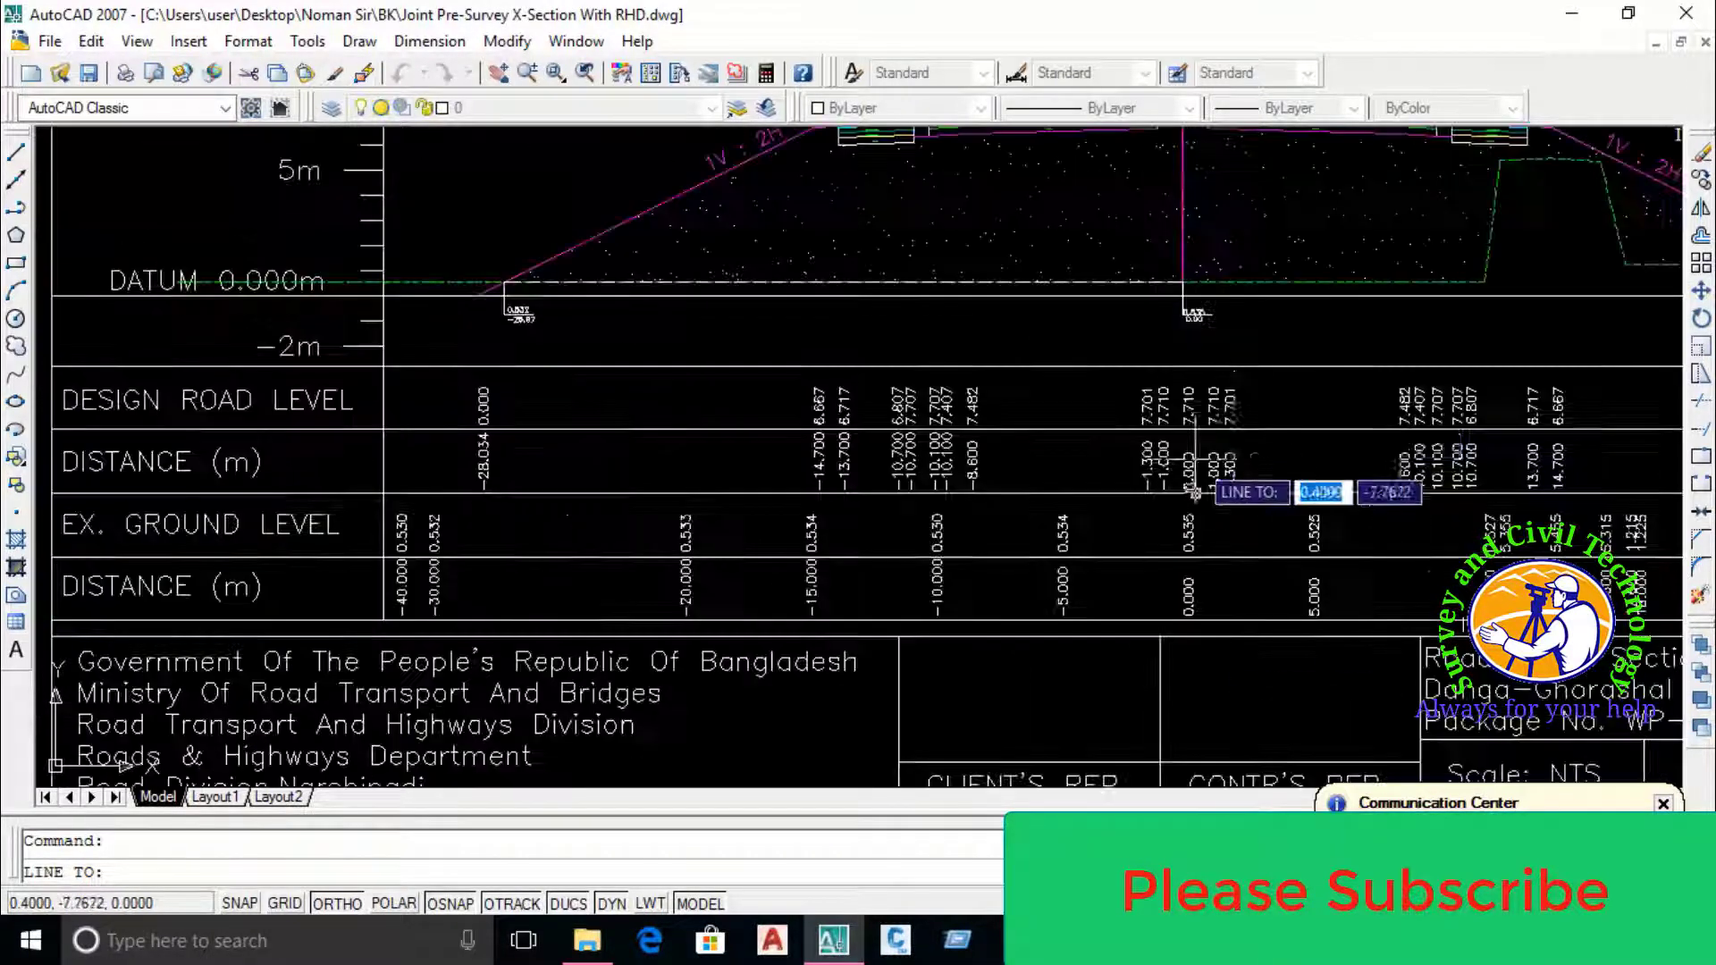
middle_click_drag(1206, 356, 1112, 286)
scroll(1247, 344, "up", 5)
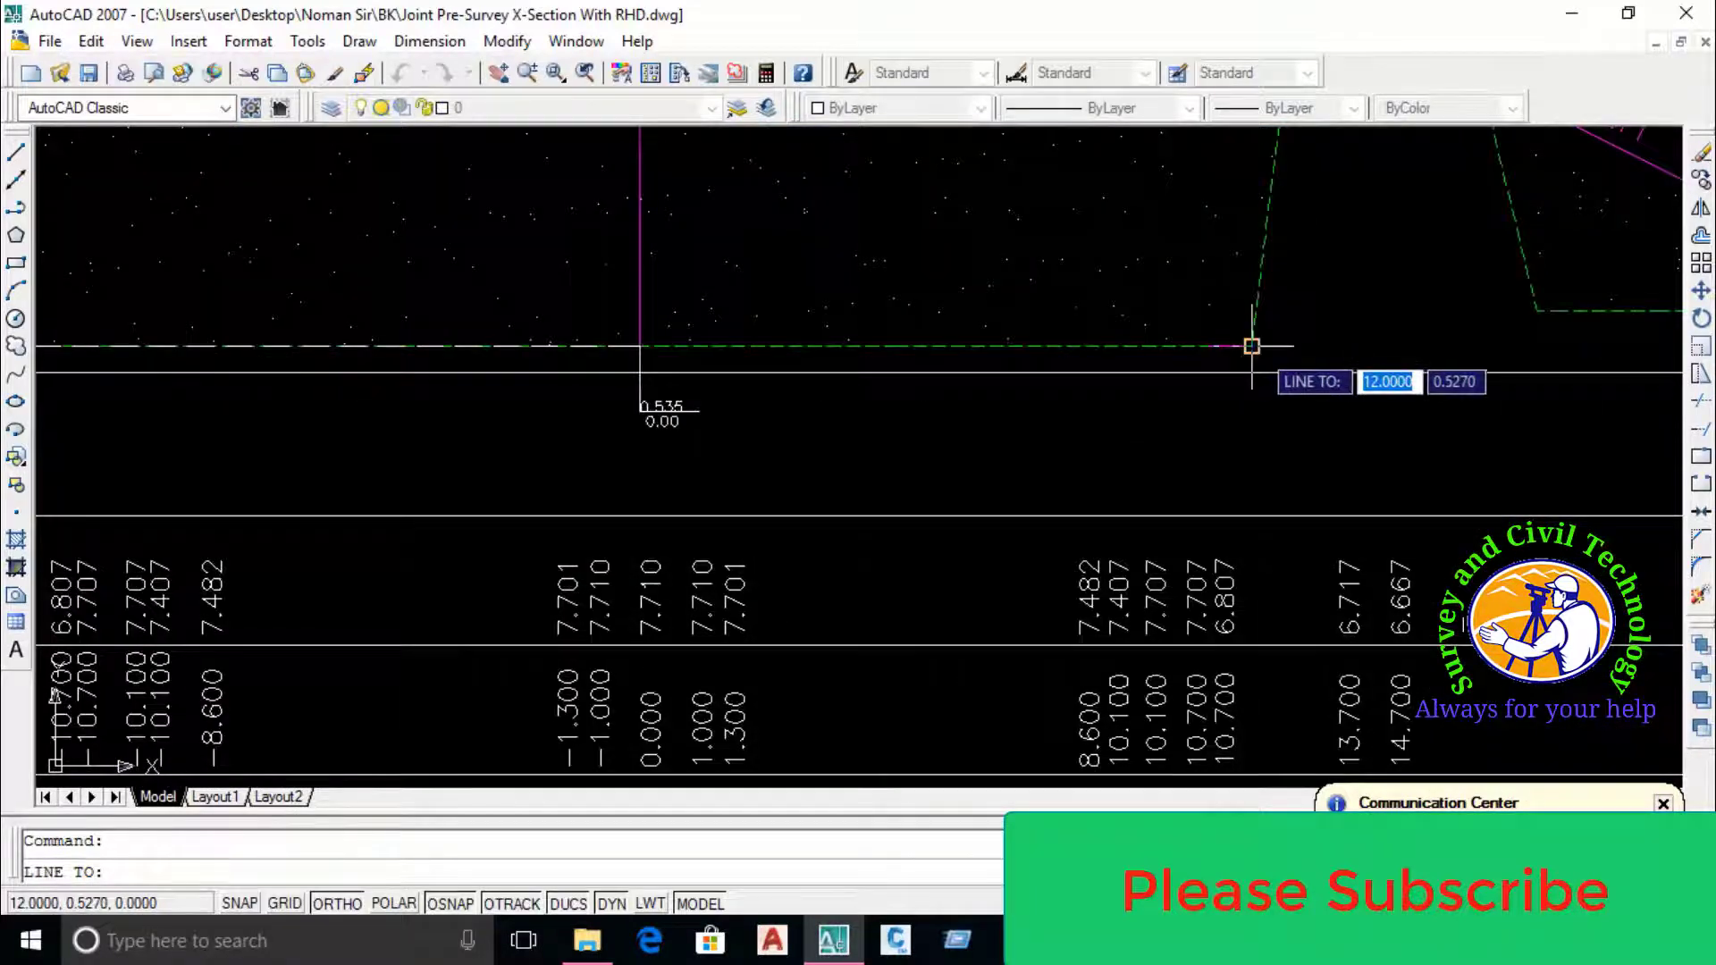
middle_click_drag(1276, 271, 1232, 449)
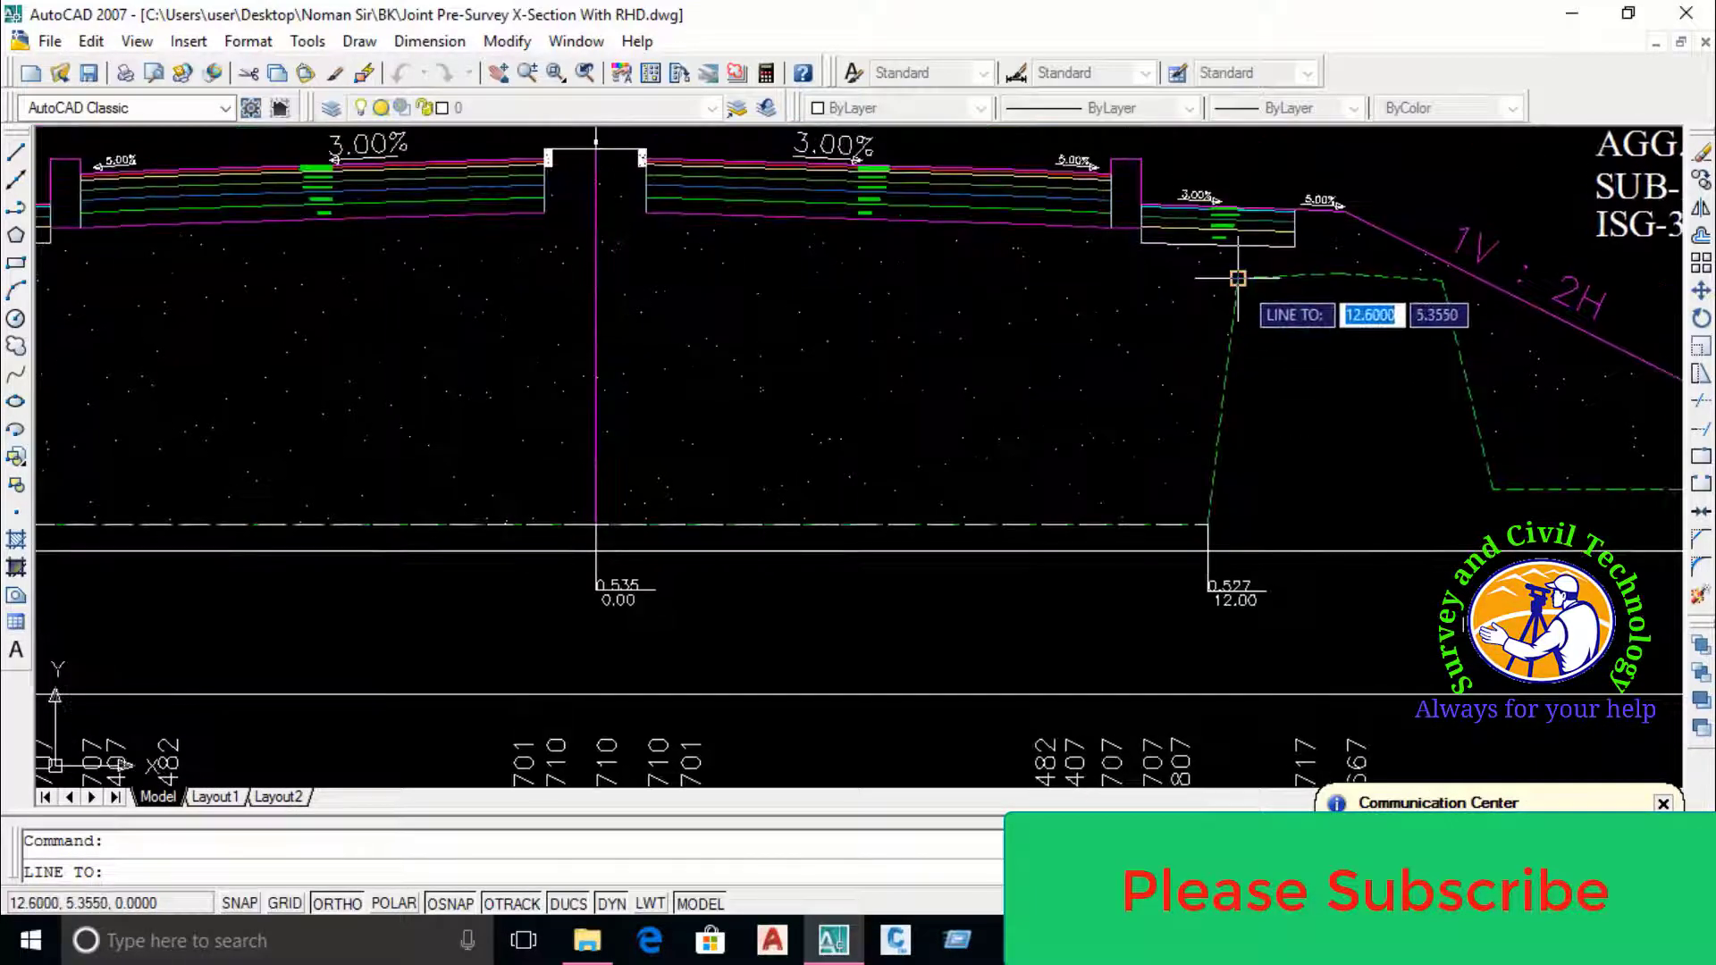
scroll(1353, 280, "up", 3)
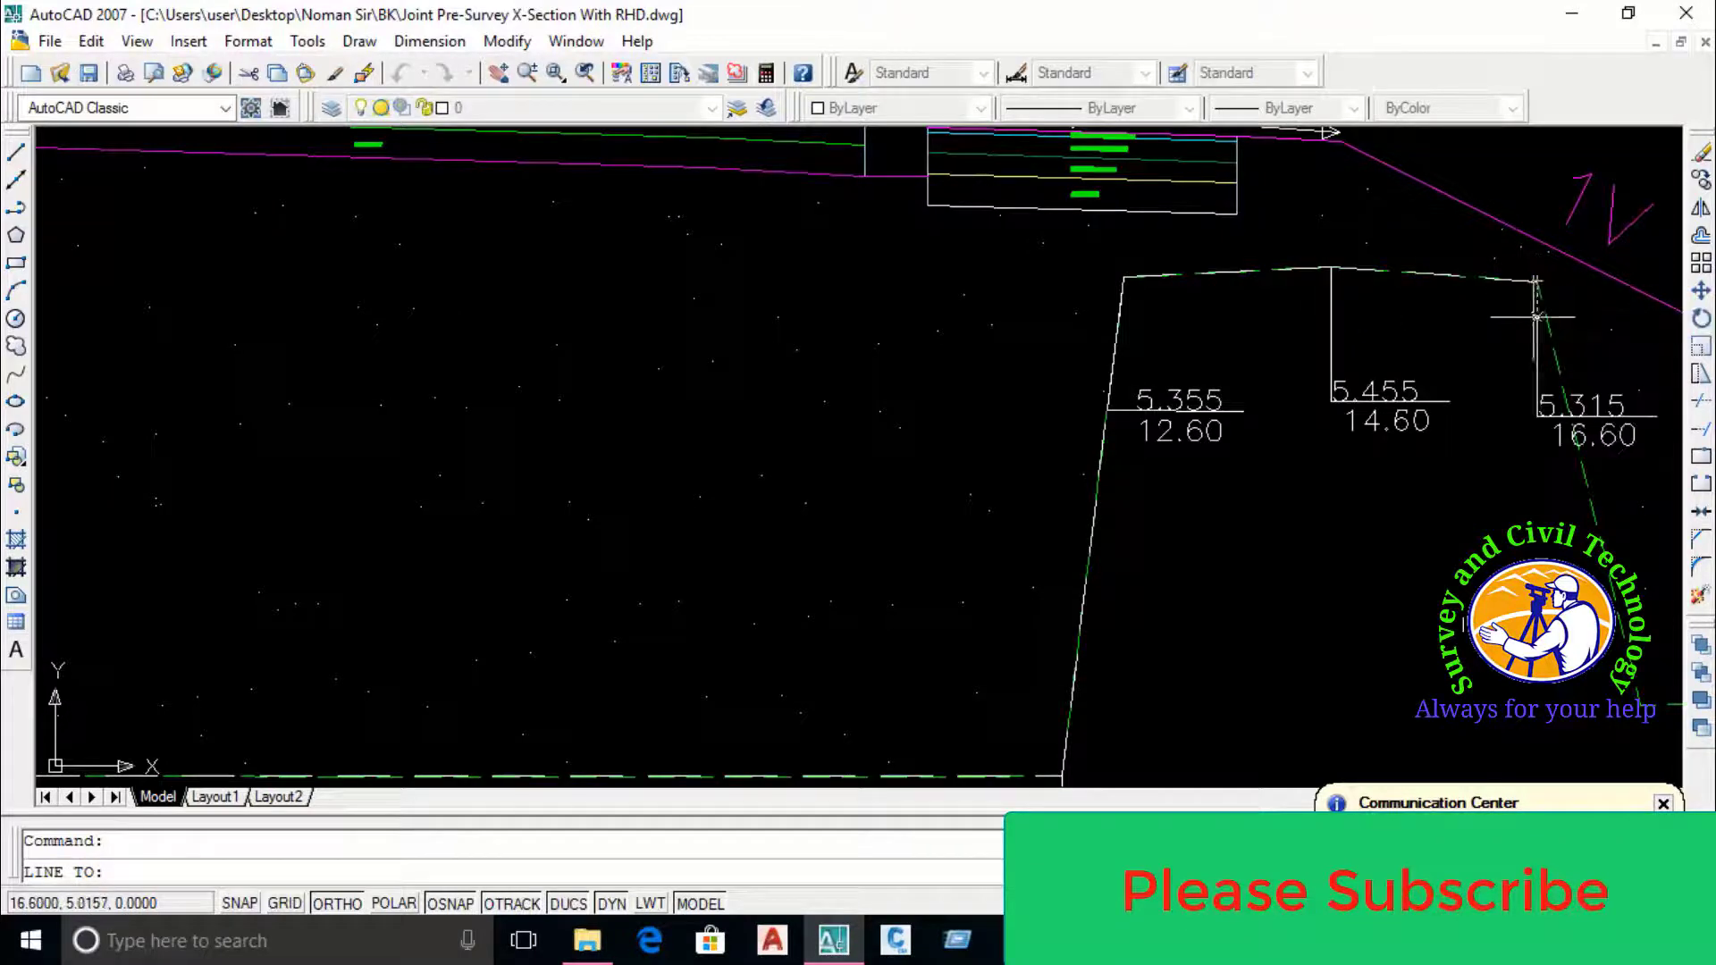
middle_click_drag(1530, 351, 1204, 210)
middle_click_drag(1327, 565, 898, 483)
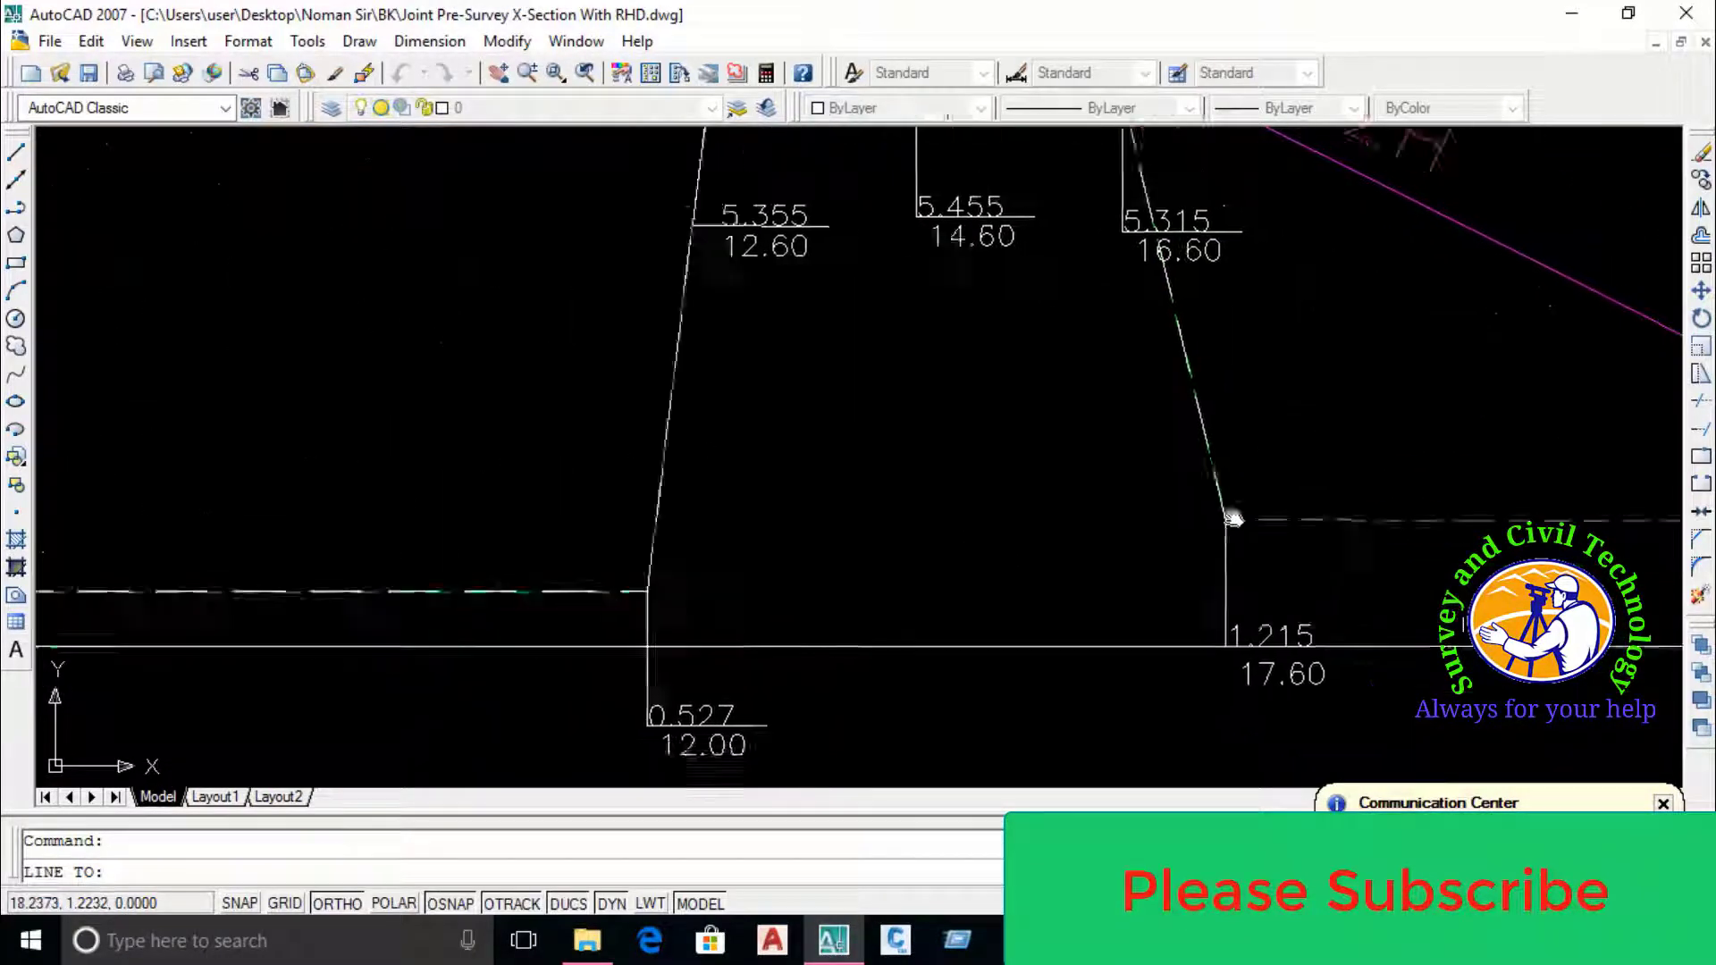
scroll(1149, 479, "down", 2)
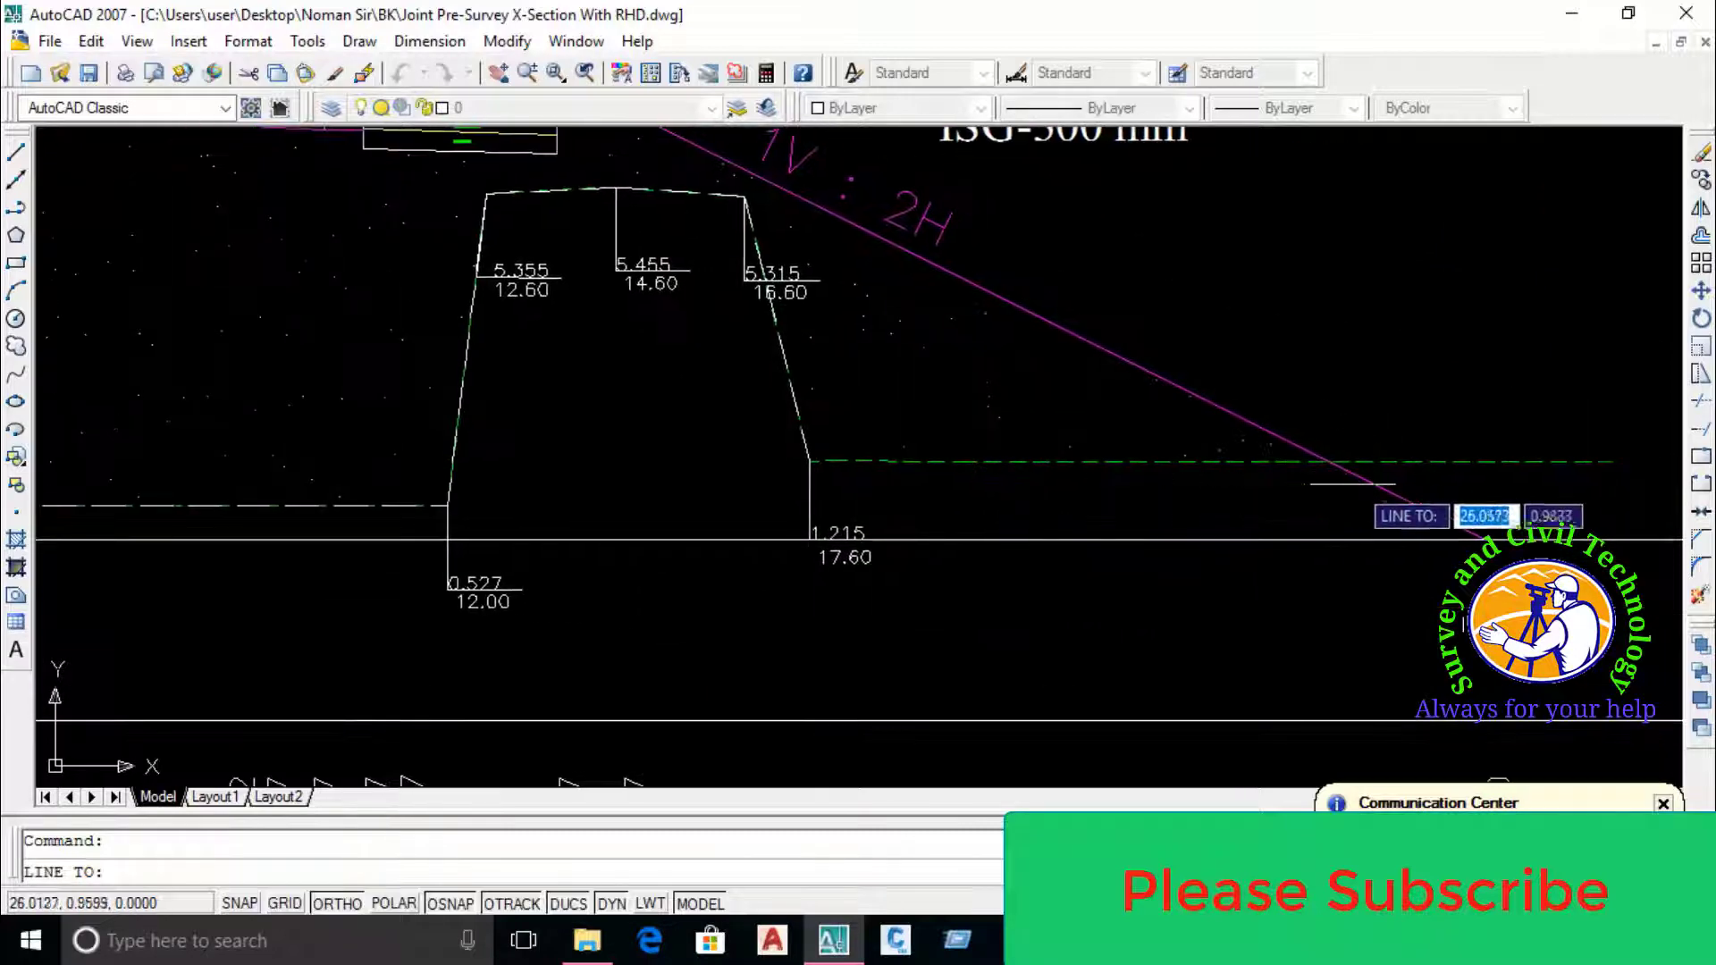
left_click(1329, 462)
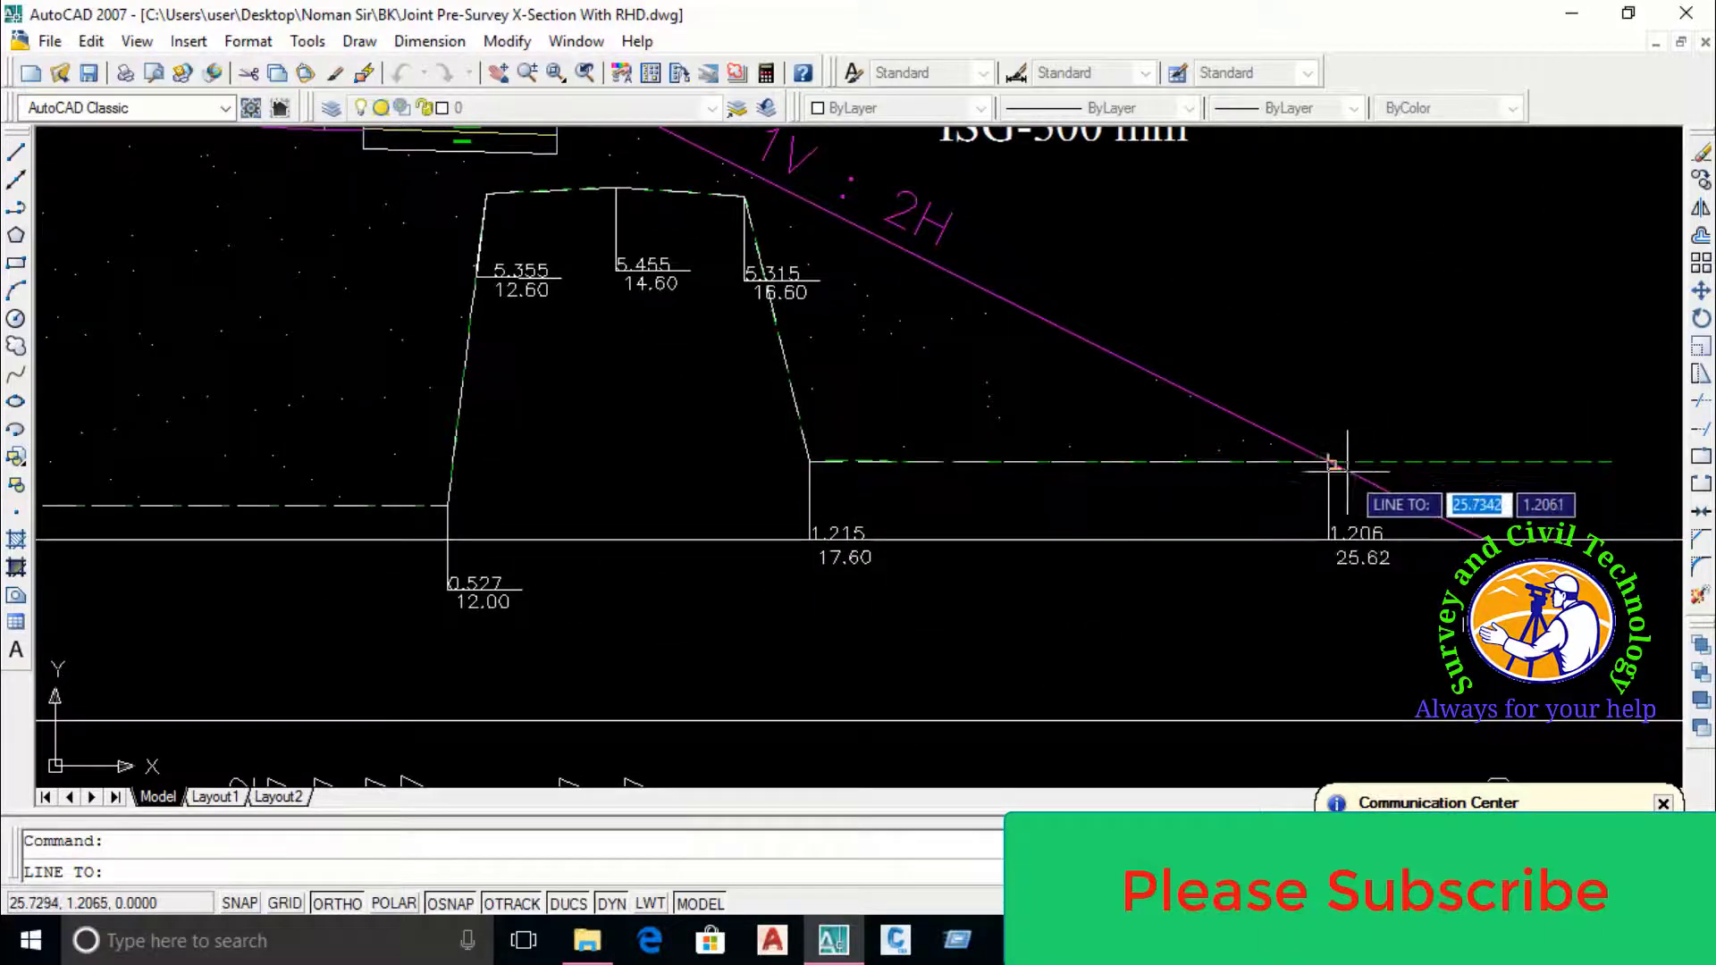
left_click(1611, 462)
scroll(1417, 449, "down", 3)
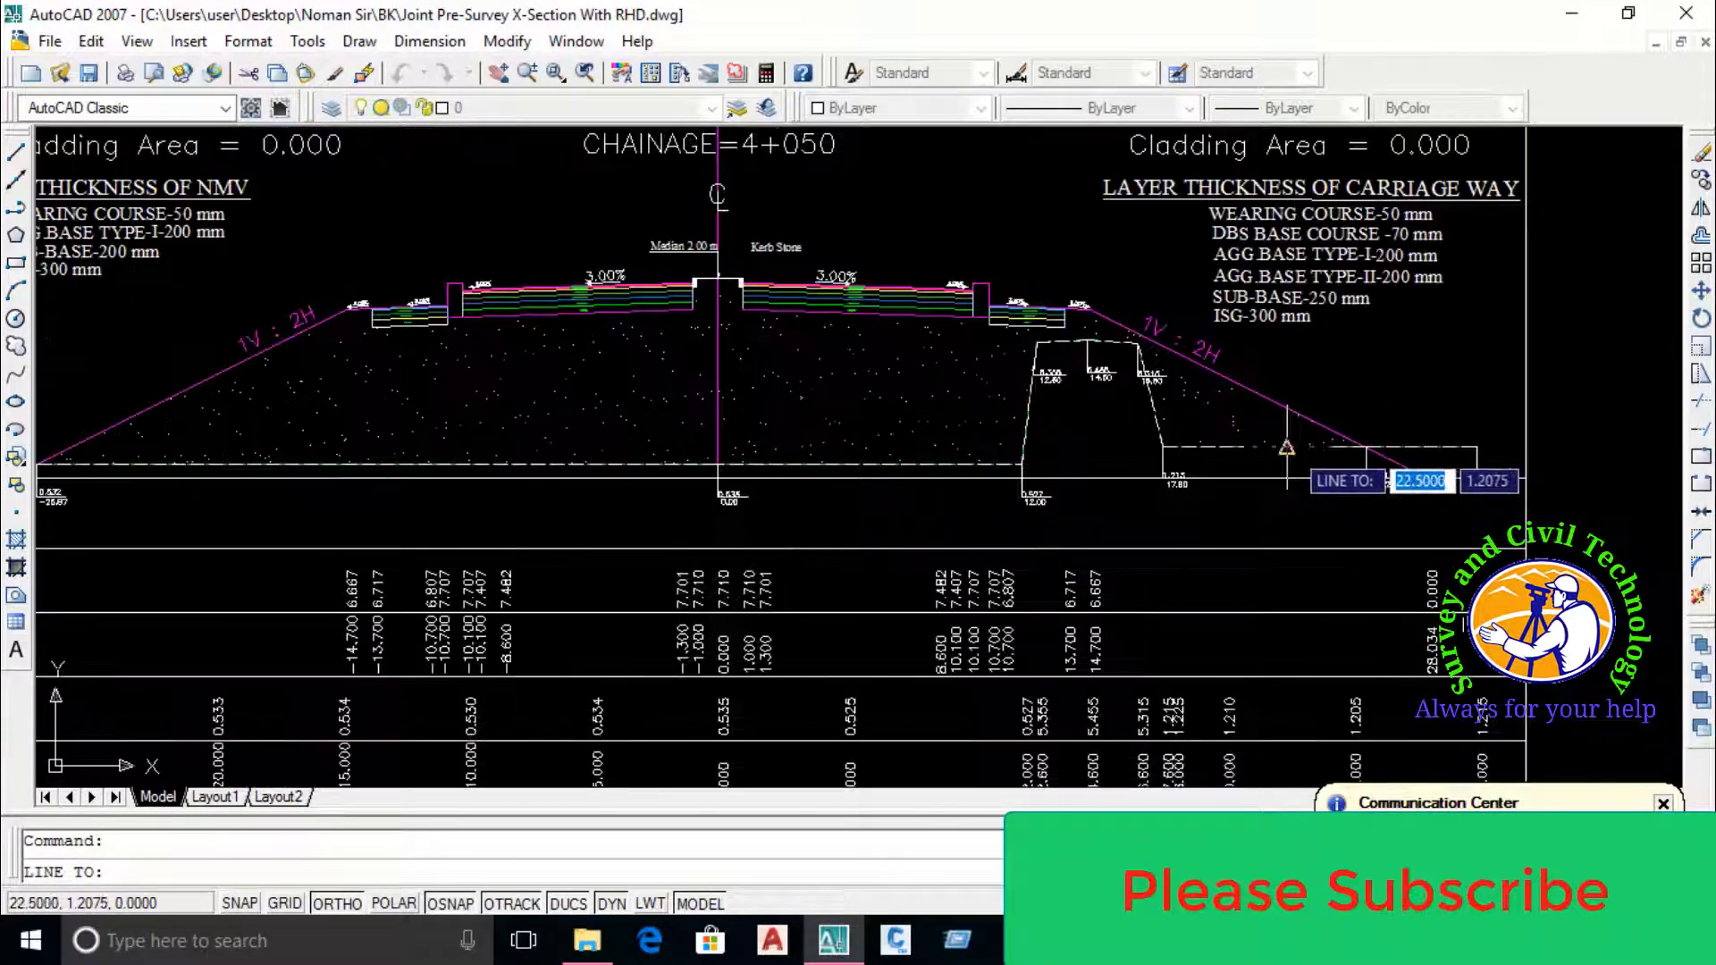
key("Return")
Cancel the routine and review the labels on the left slope and centreline
key("Escape")
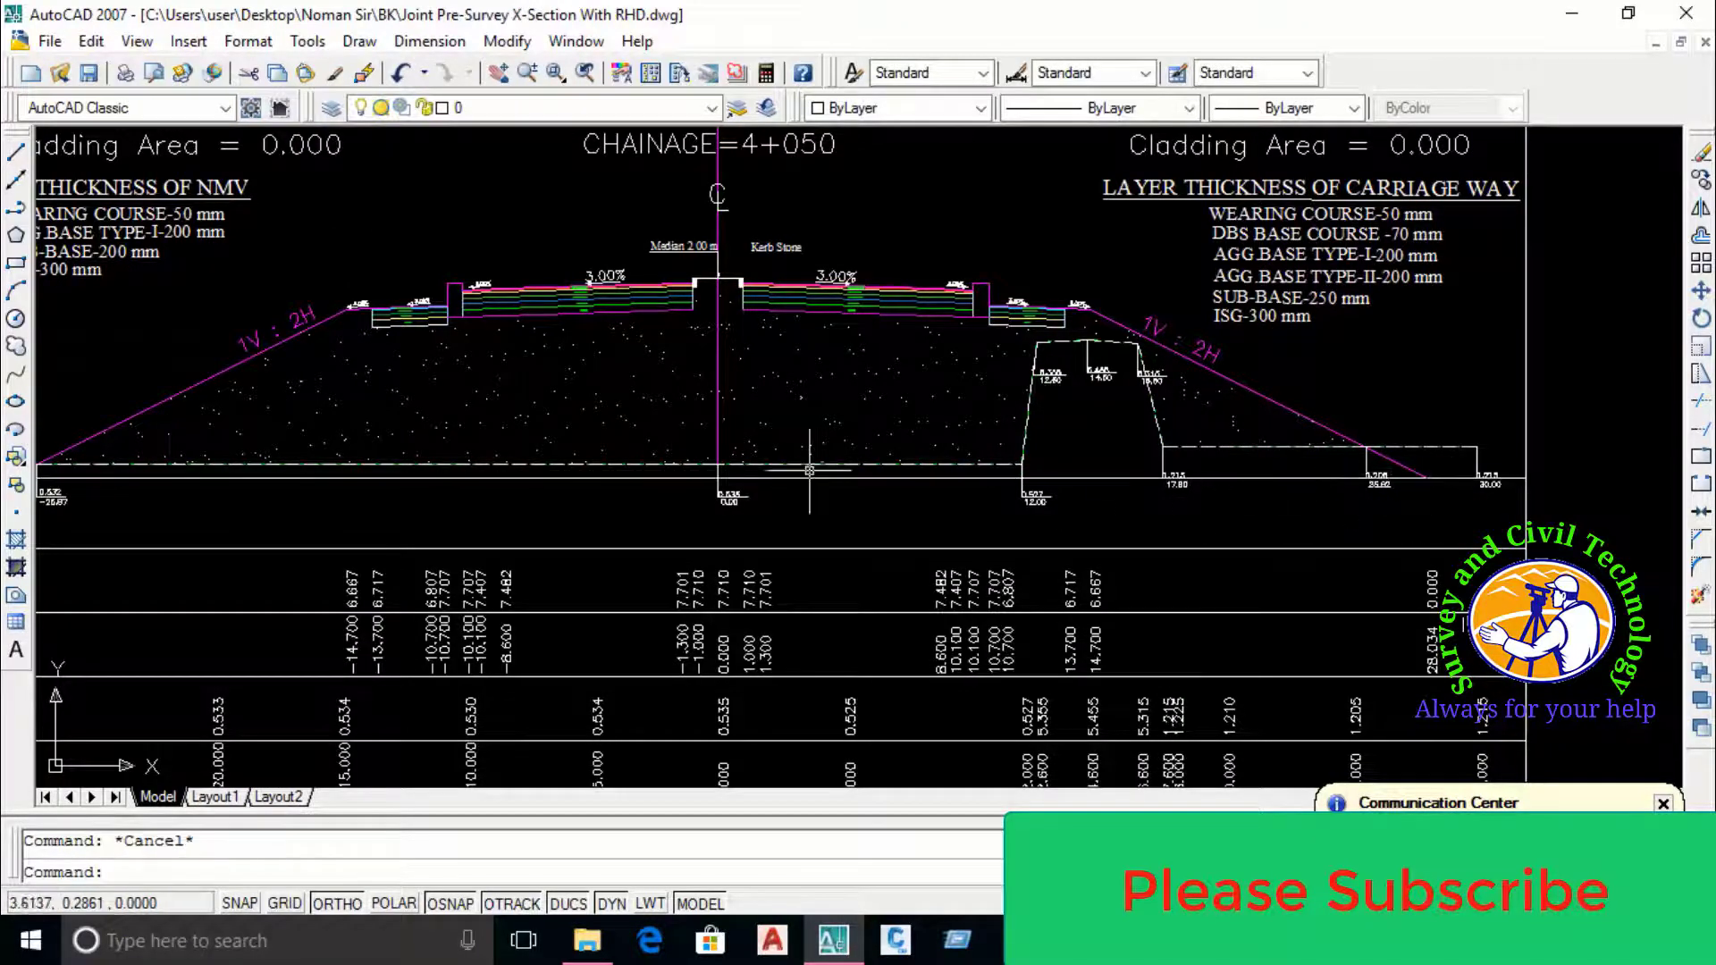
scroll(832, 516, "up", 2)
middle_click_drag(832, 517, 832, 393)
scroll(700, 364, "down", 3)
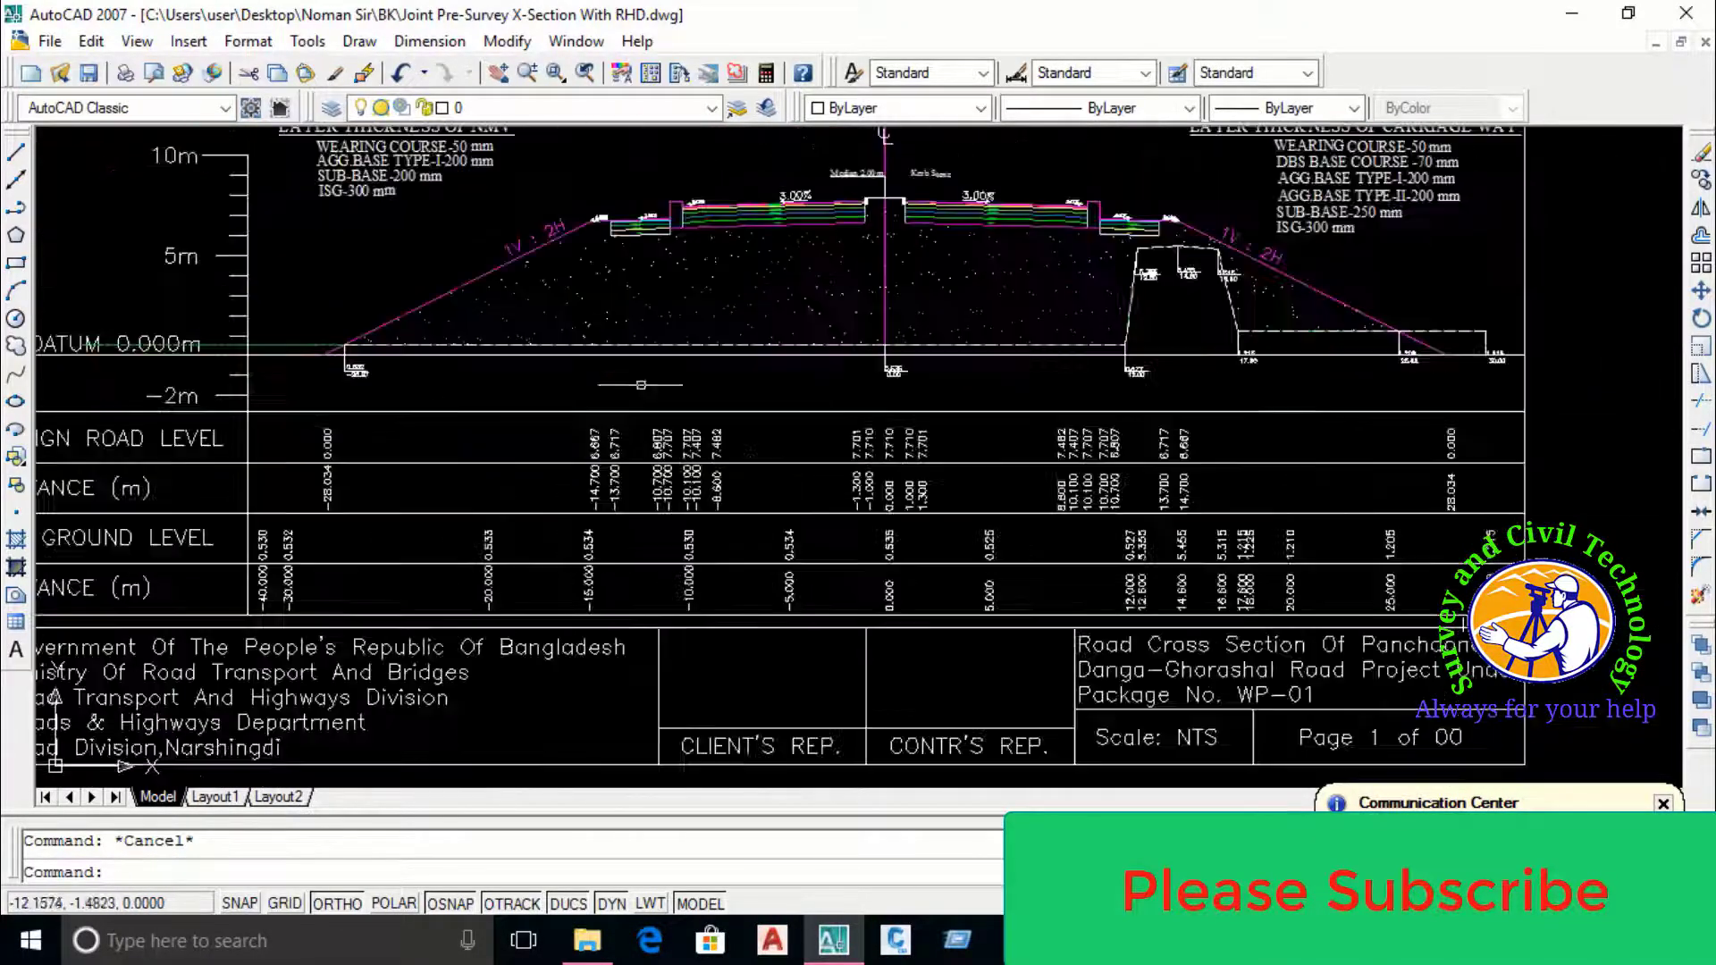
middle_click_drag(700, 364, 501, 322)
scroll(1100, 438, "up", 4)
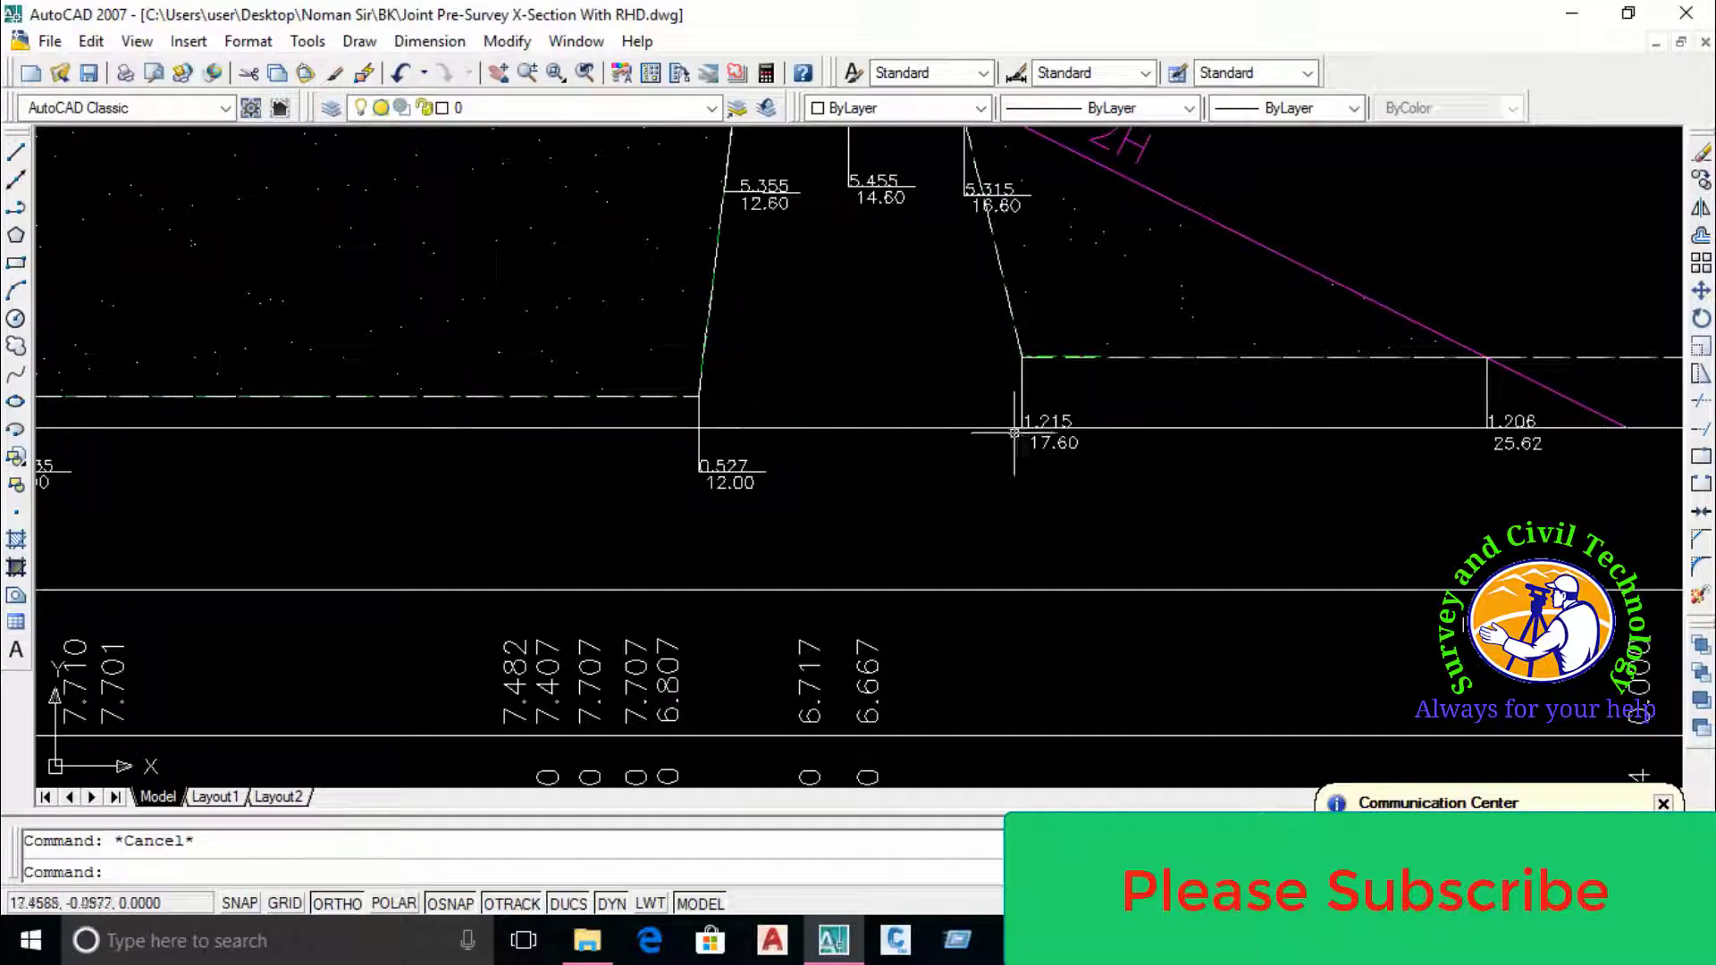
scroll(869, 417, "down", 2)
middle_click_drag(411, 290, 861, 307)
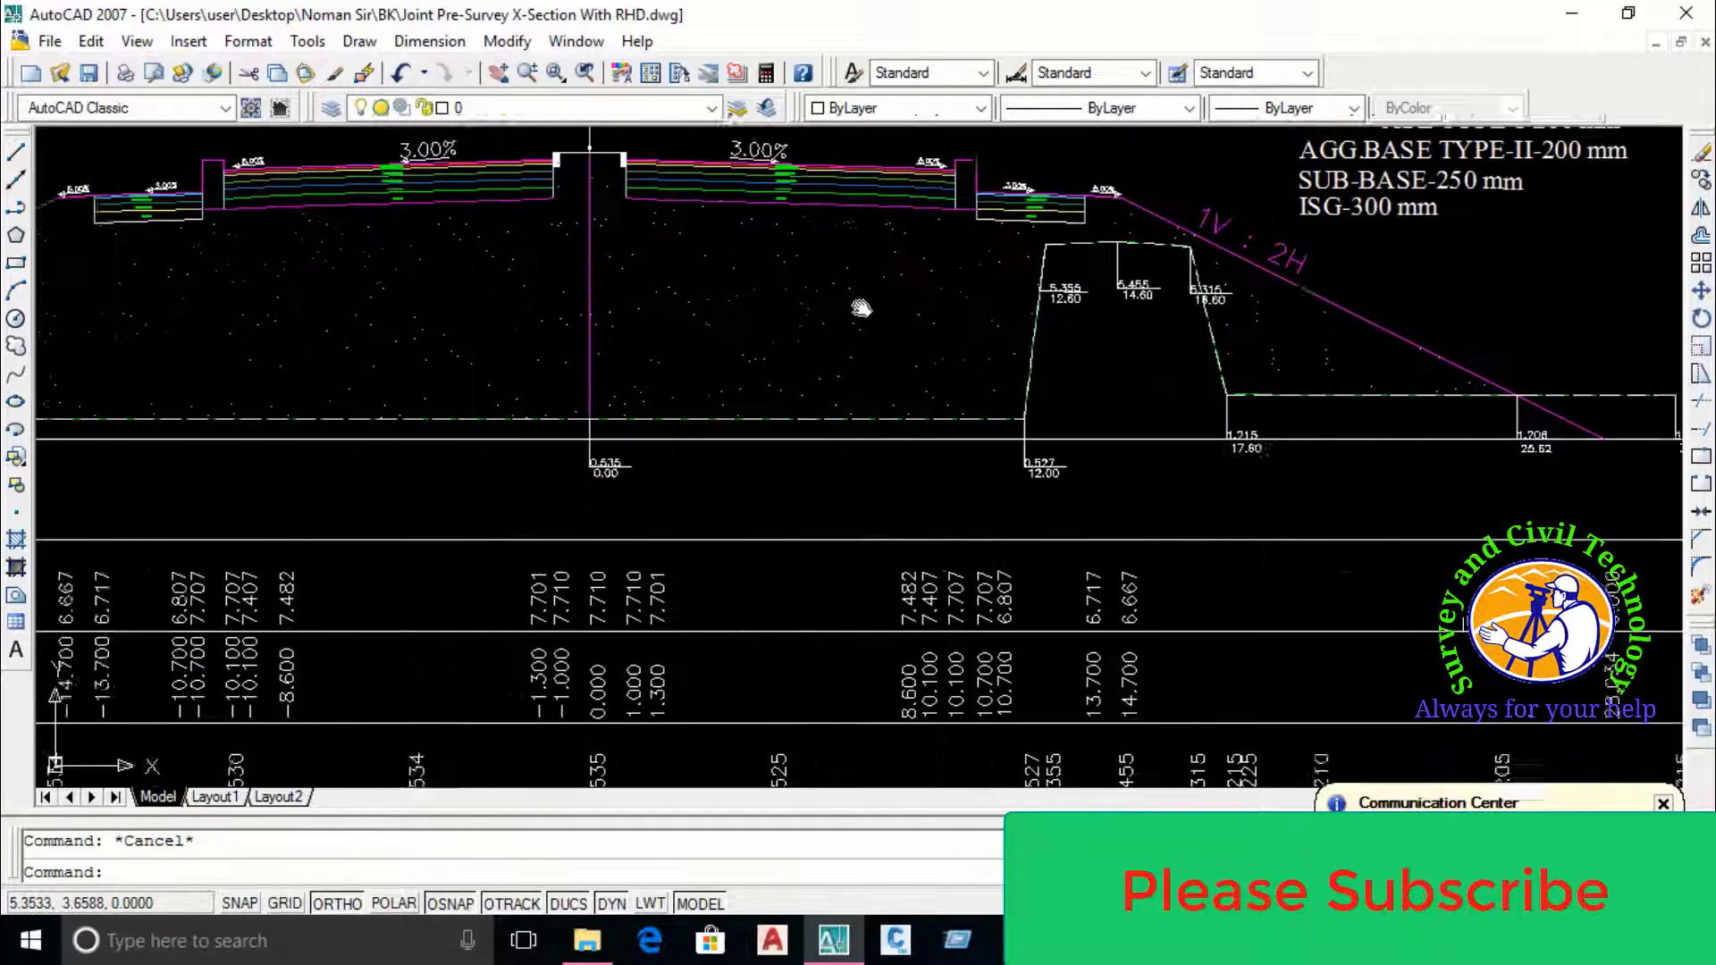
scroll(712, 507, "up", 2)
middle_click_drag(728, 460, 817, 382)
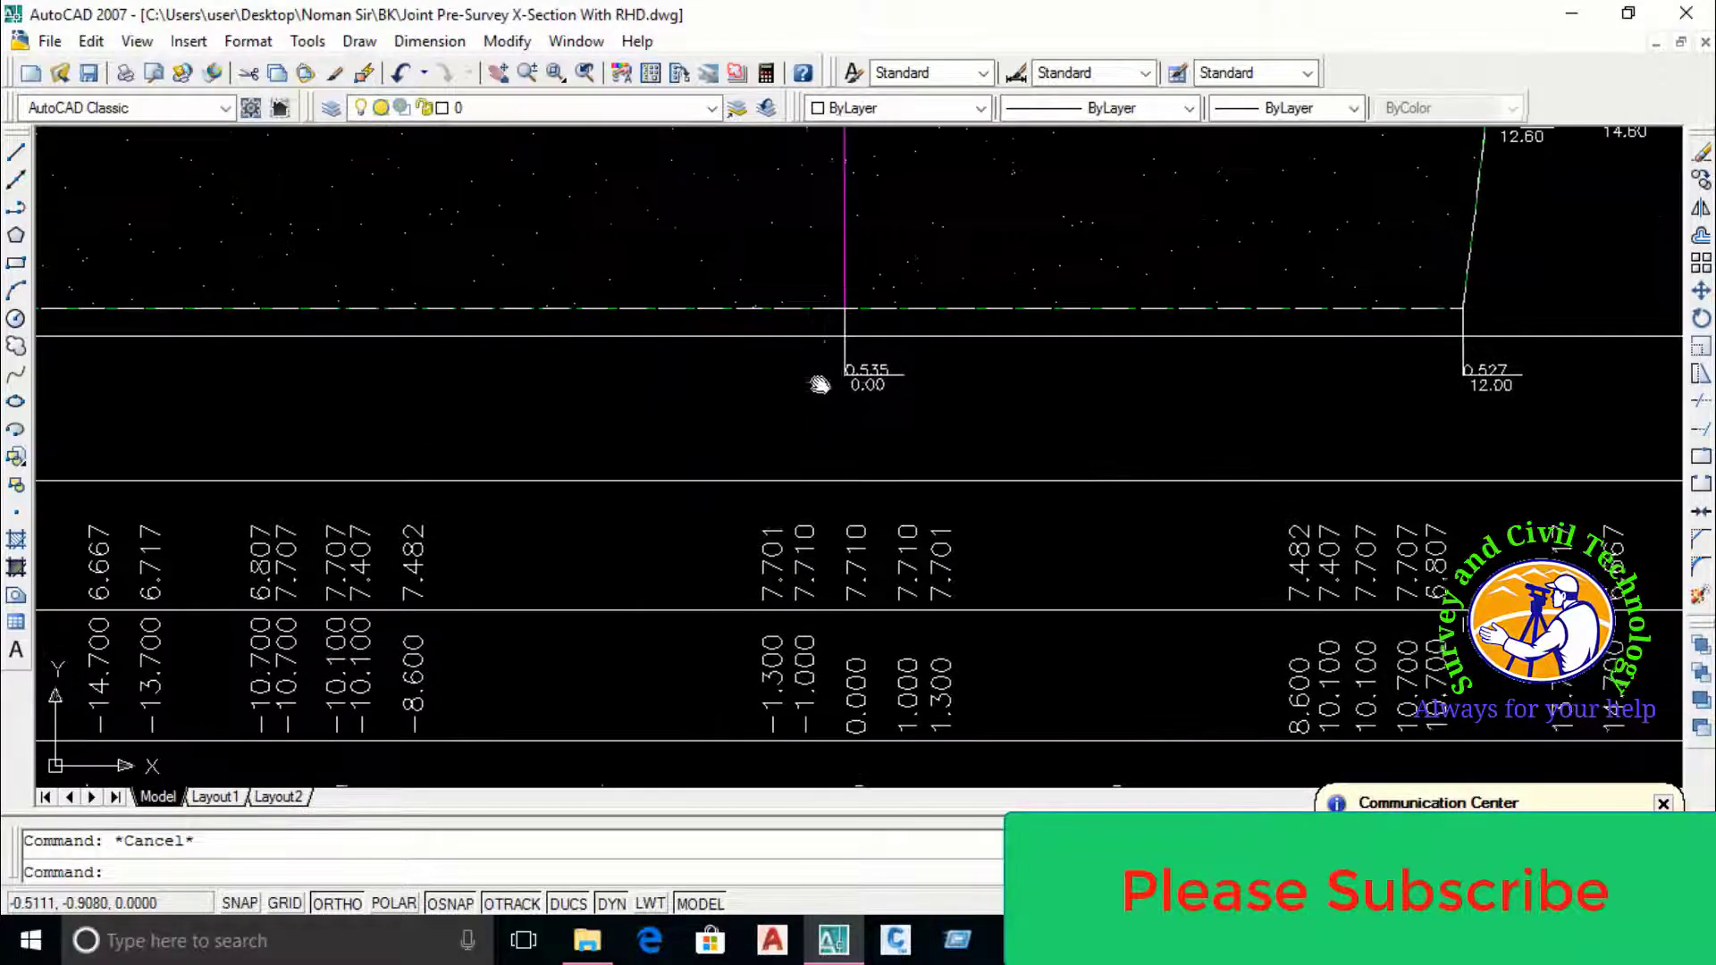
scroll(817, 382, "down", 3)
Review the right-side trapezoid level labels, then reopen the Load/Unload Applications window
middle_click_drag(563, 384, 1015, 486)
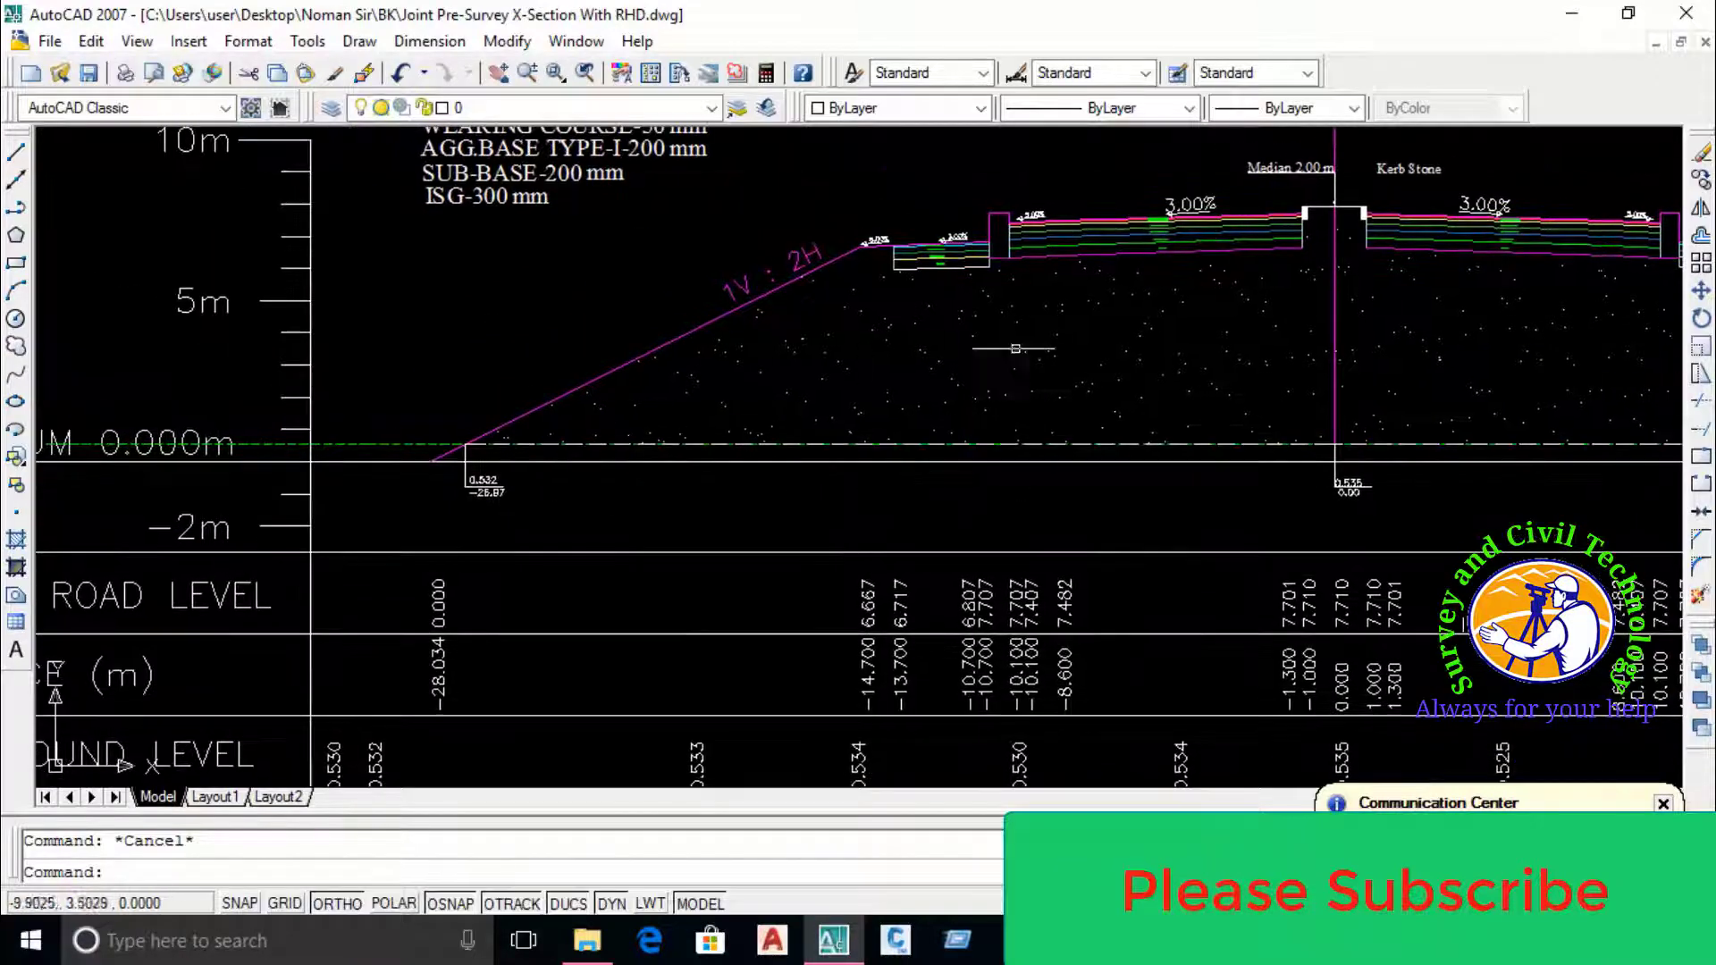
middle_click_drag(1113, 379, 801, 379)
scroll(1153, 406, "up", 3)
middle_click_drag(1152, 405, 582, 399)
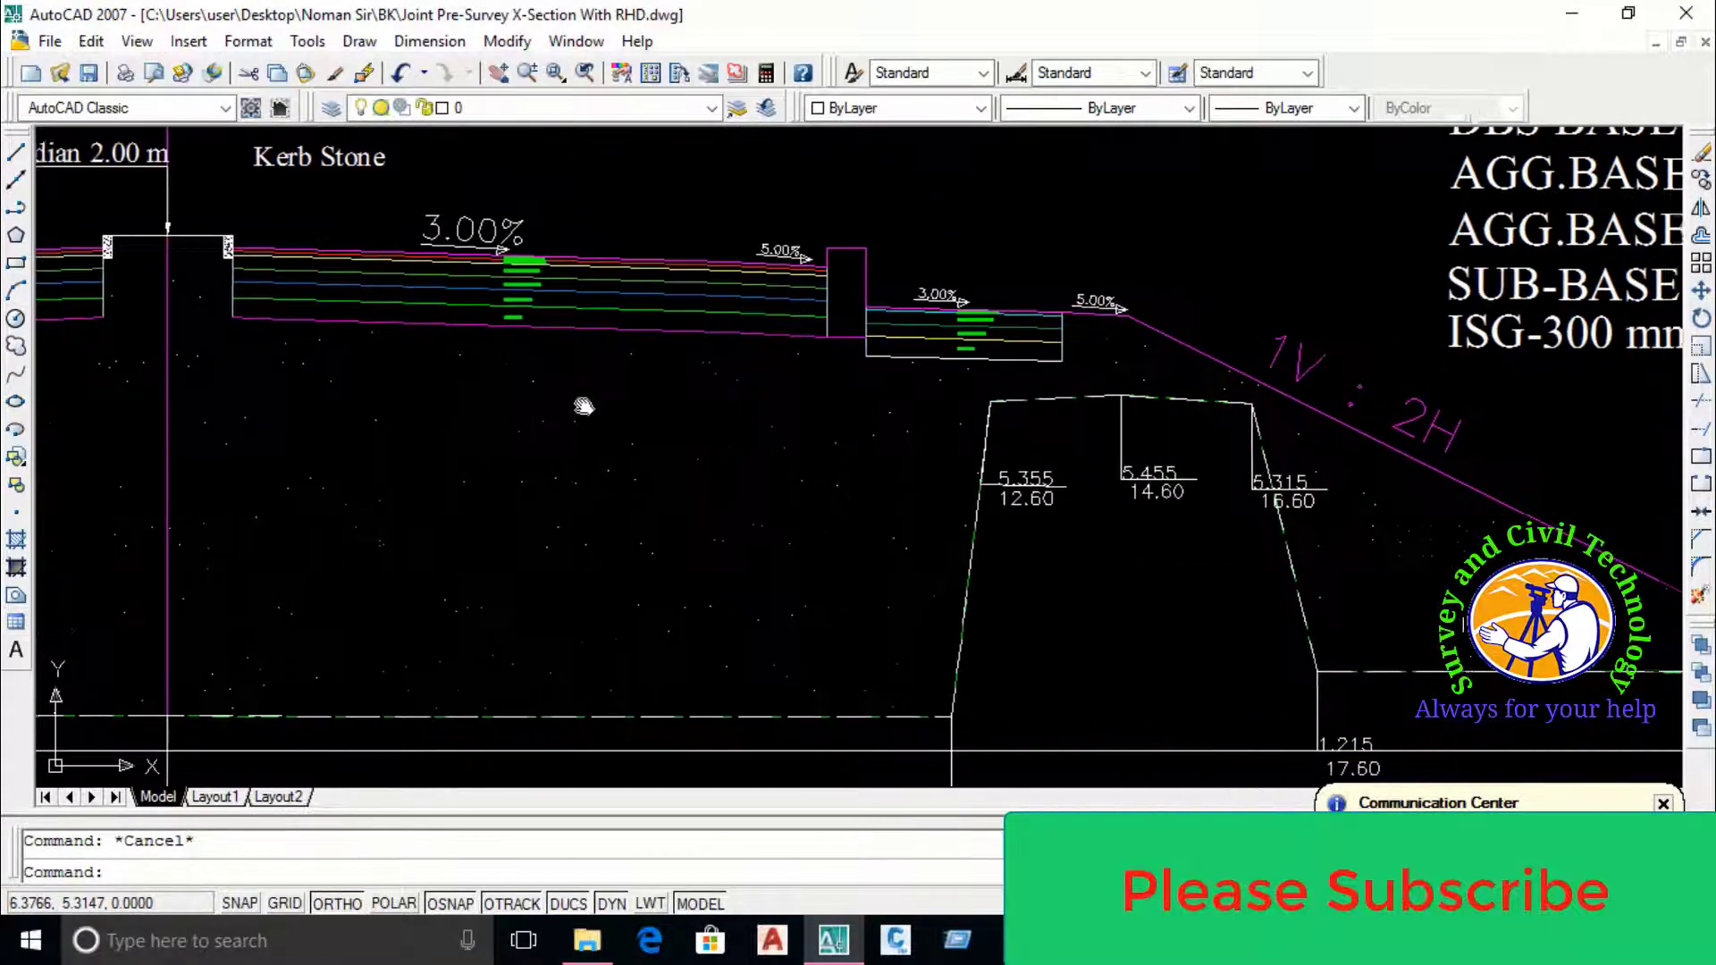
scroll(1194, 480, "up", 2)
middle_click_drag(1313, 499, 1059, 429)
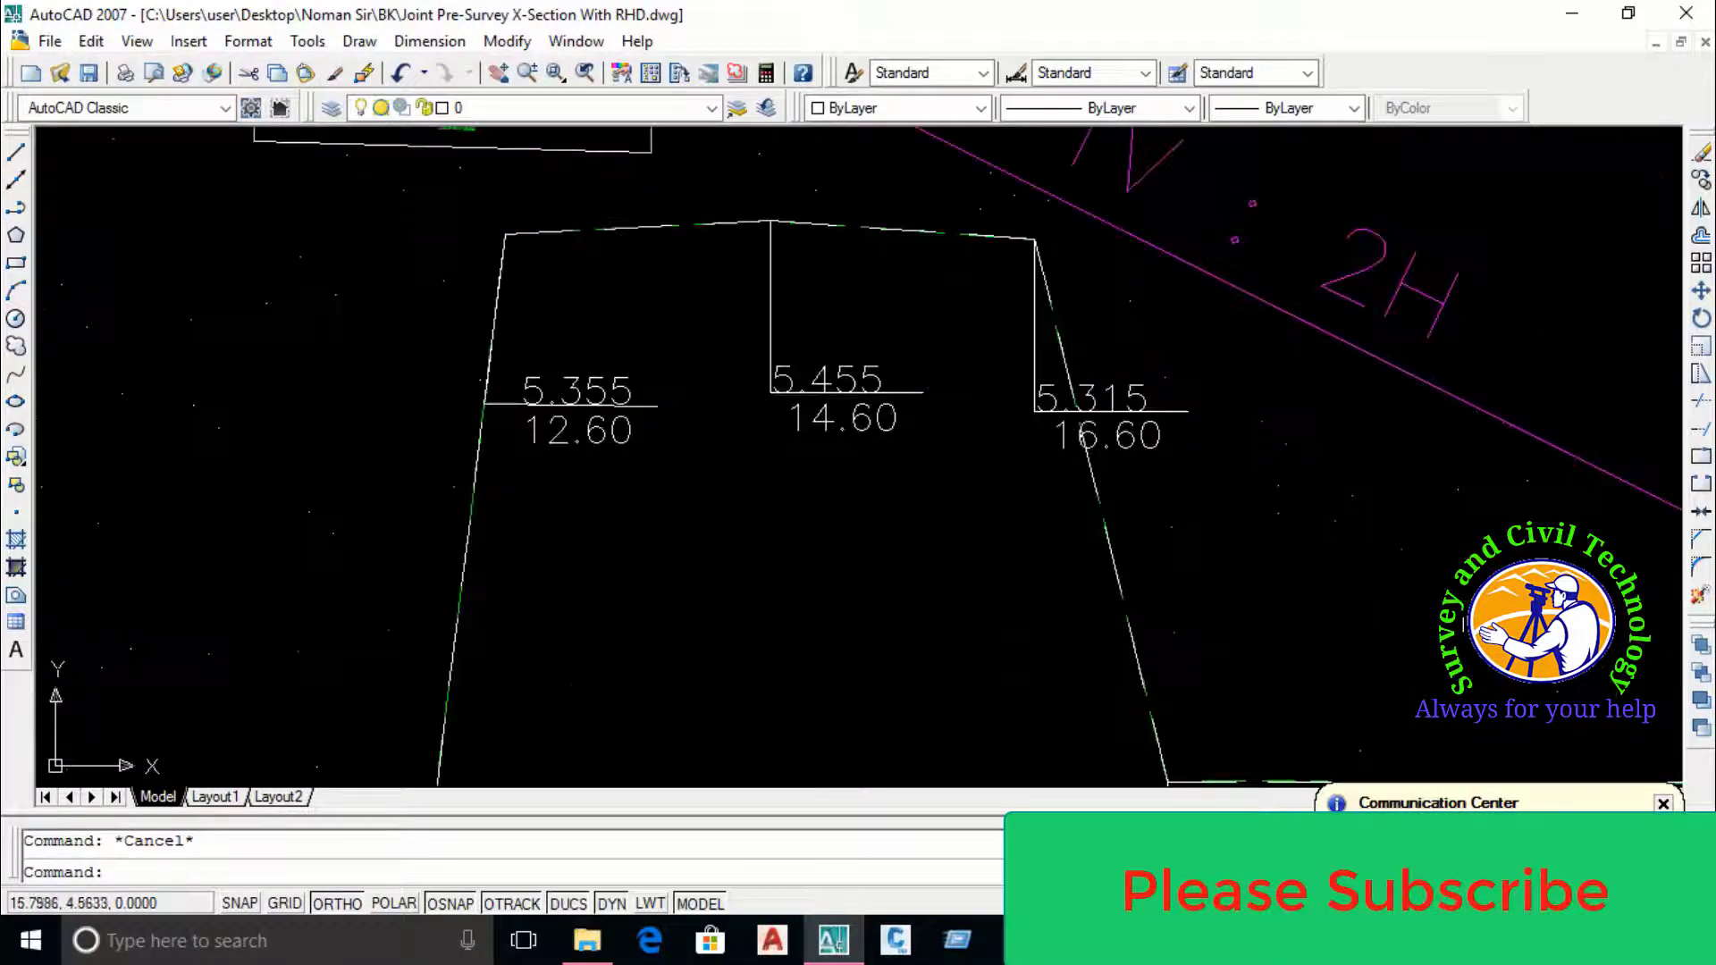
scroll(813, 295, "down", 5)
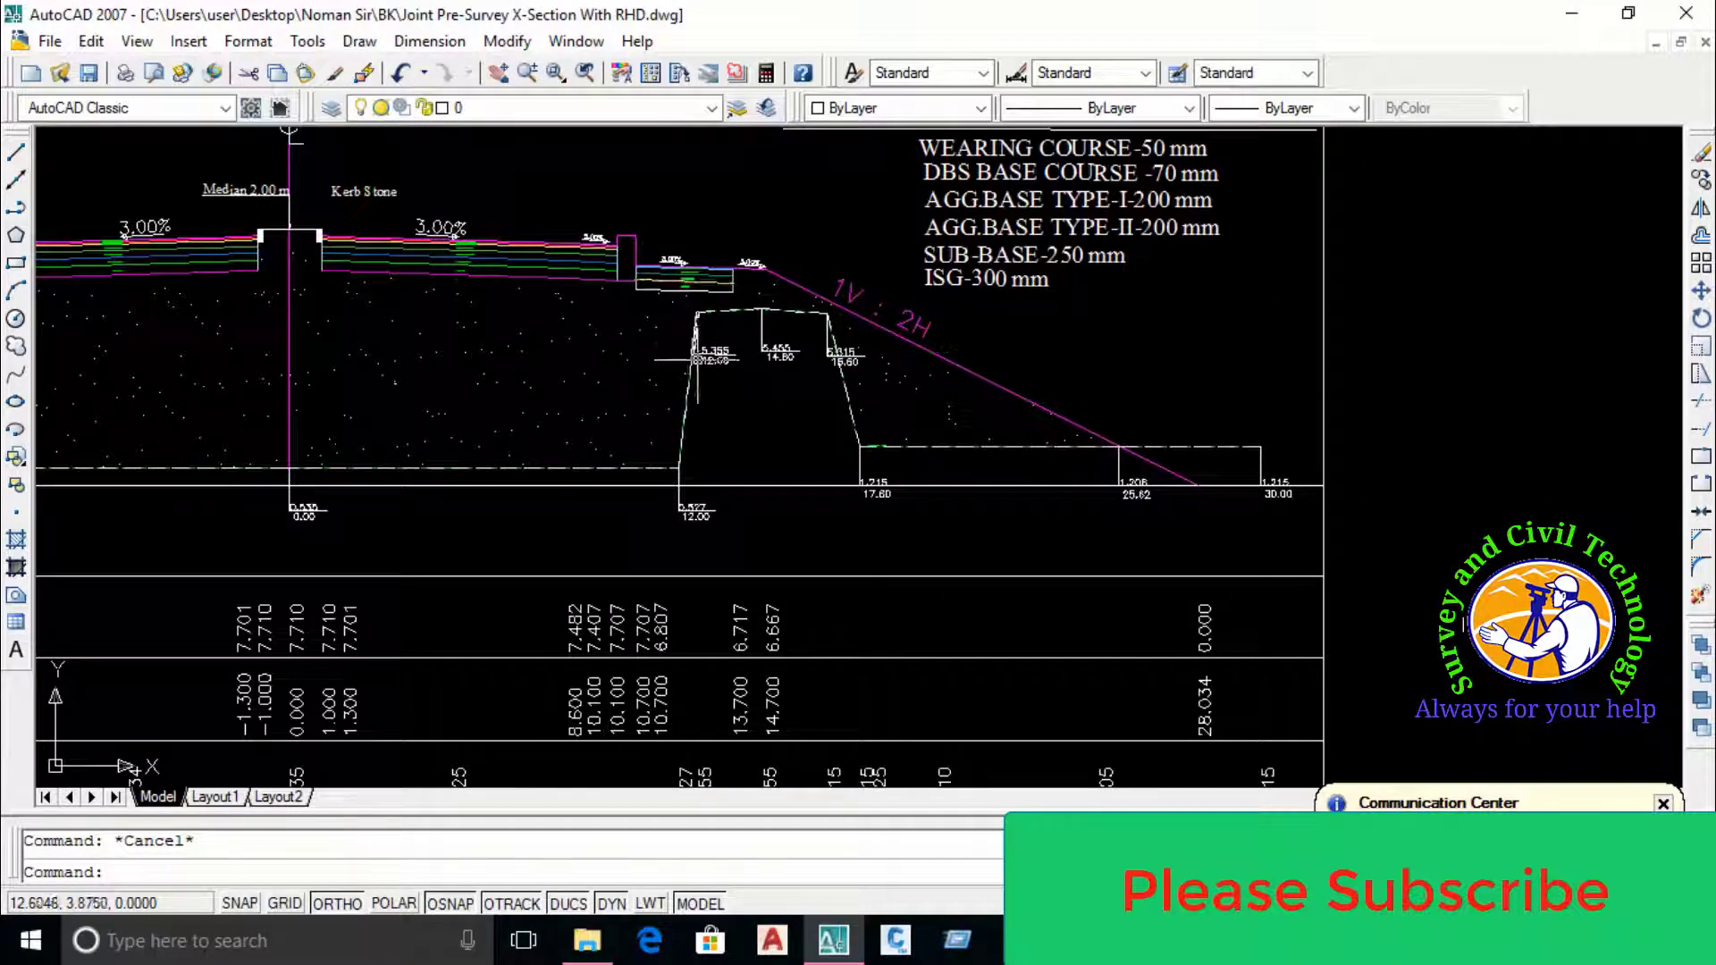
scroll(692, 357, "up", 3)
middle_click_drag(539, 392, 927, 321)
scroll(671, 394, "down", 5)
scroll(626, 393, "up", 3)
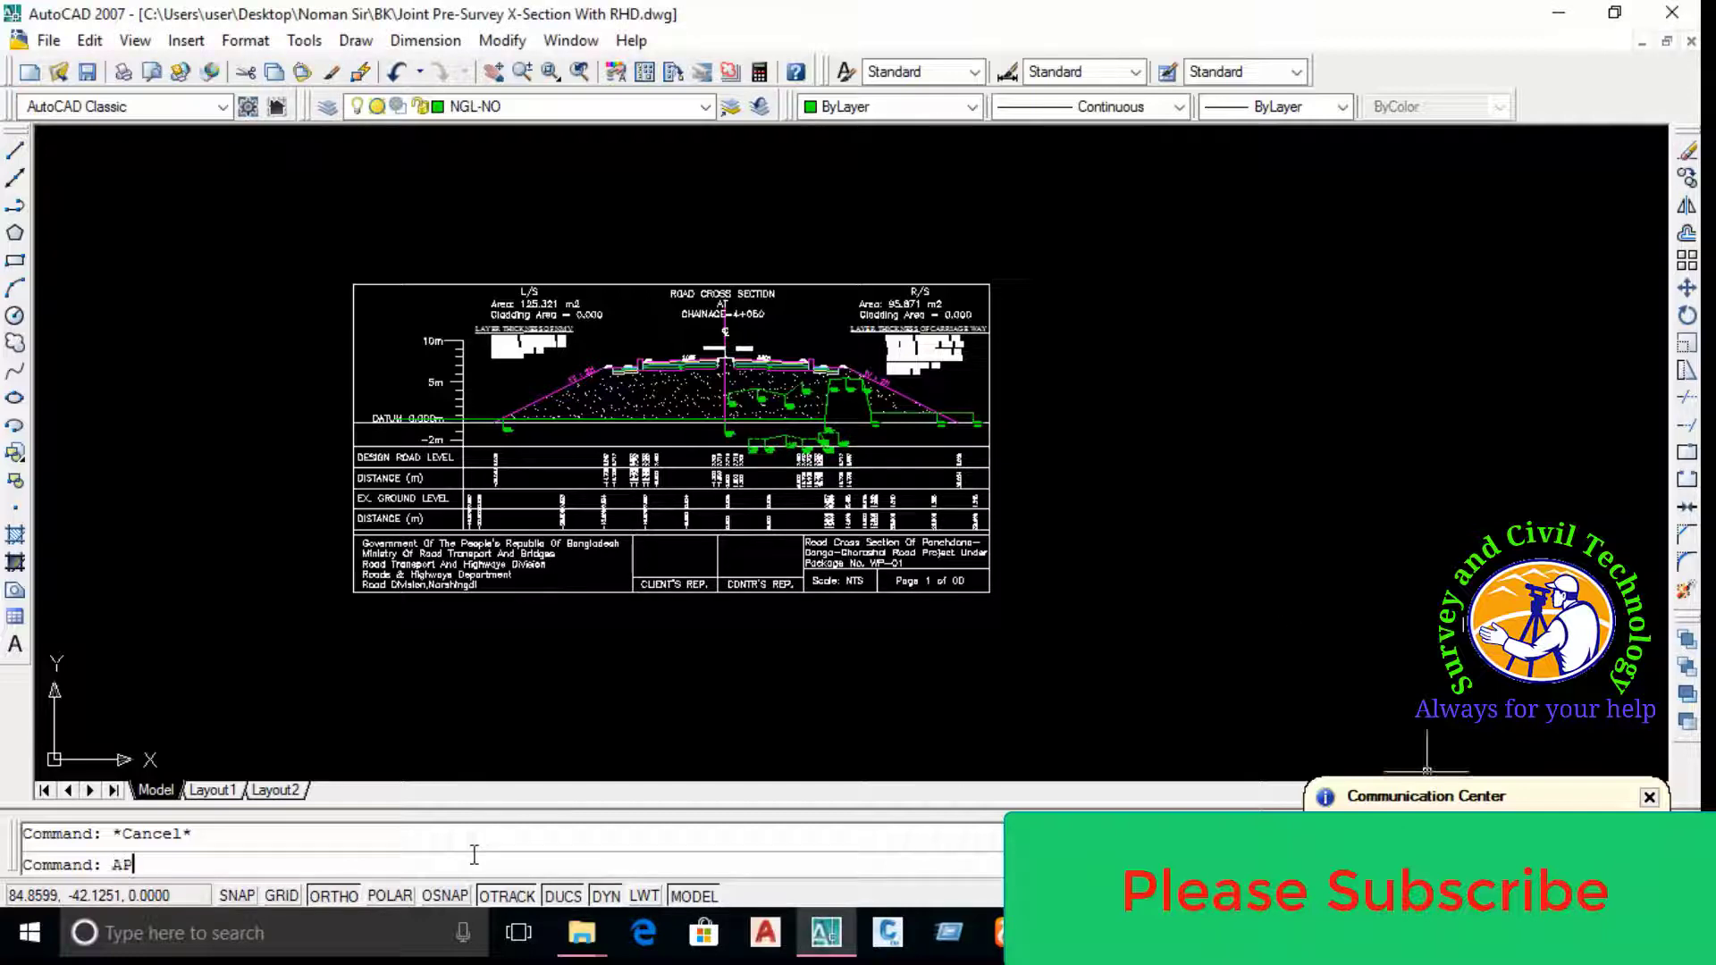
key("Return")
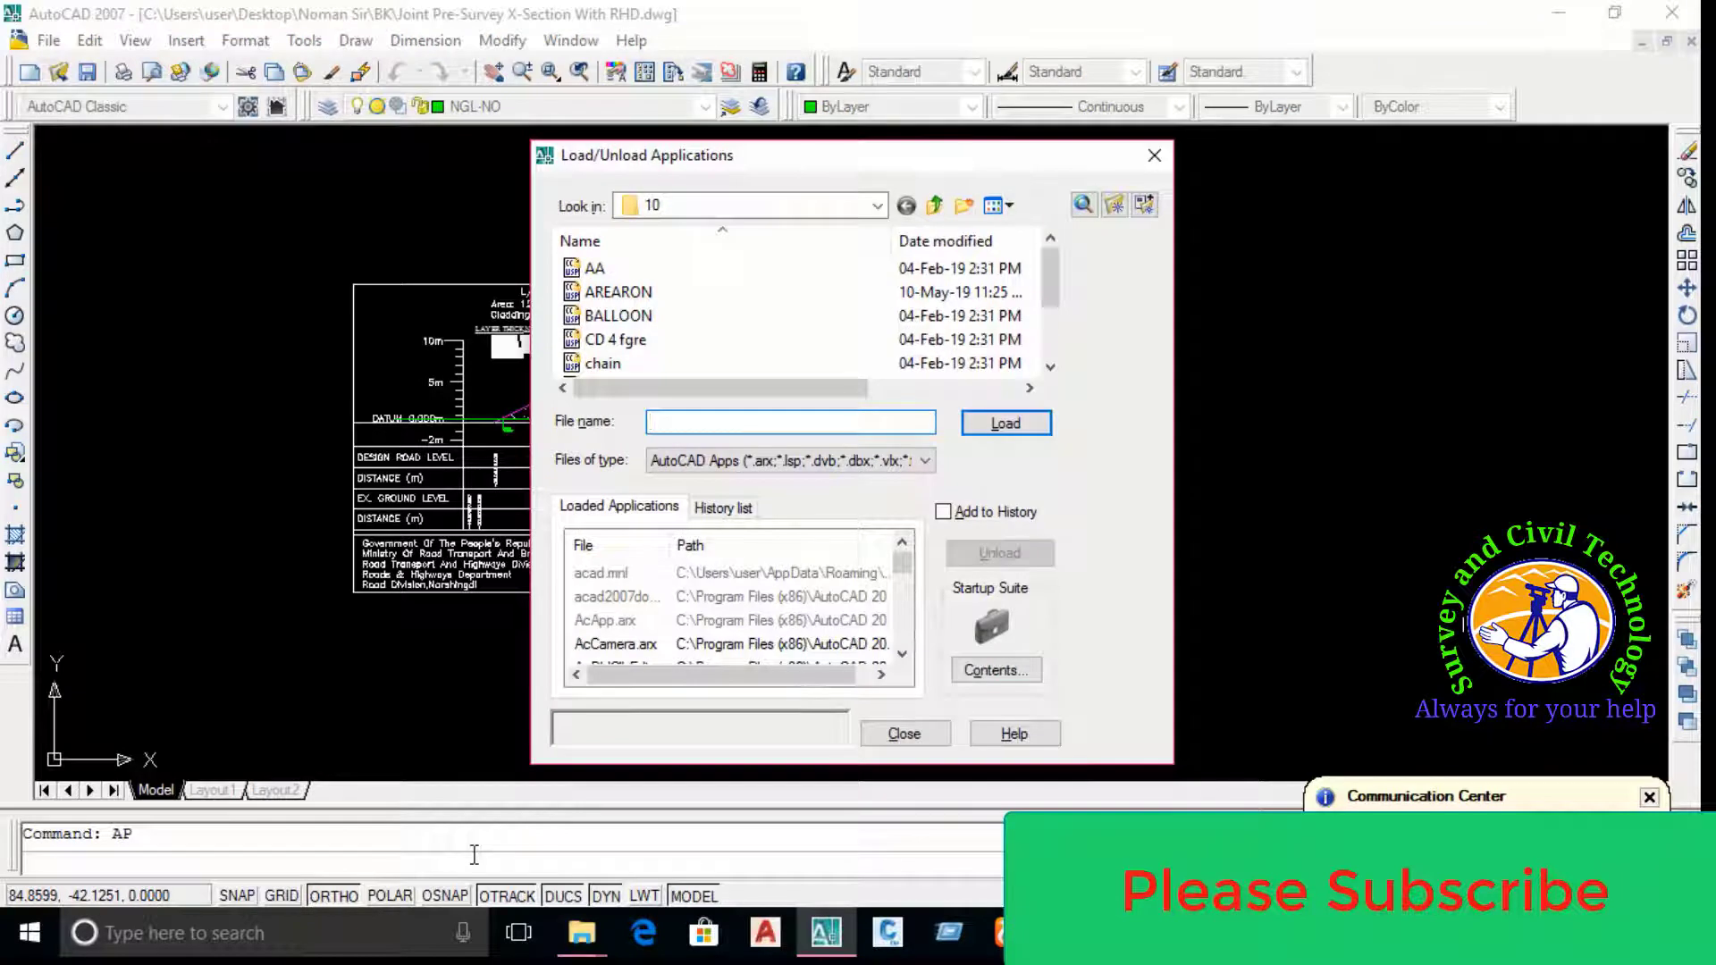
Load the NGL100-D routine from the 10 folder and close the loader
left_click_drag(635, 156, 631, 130)
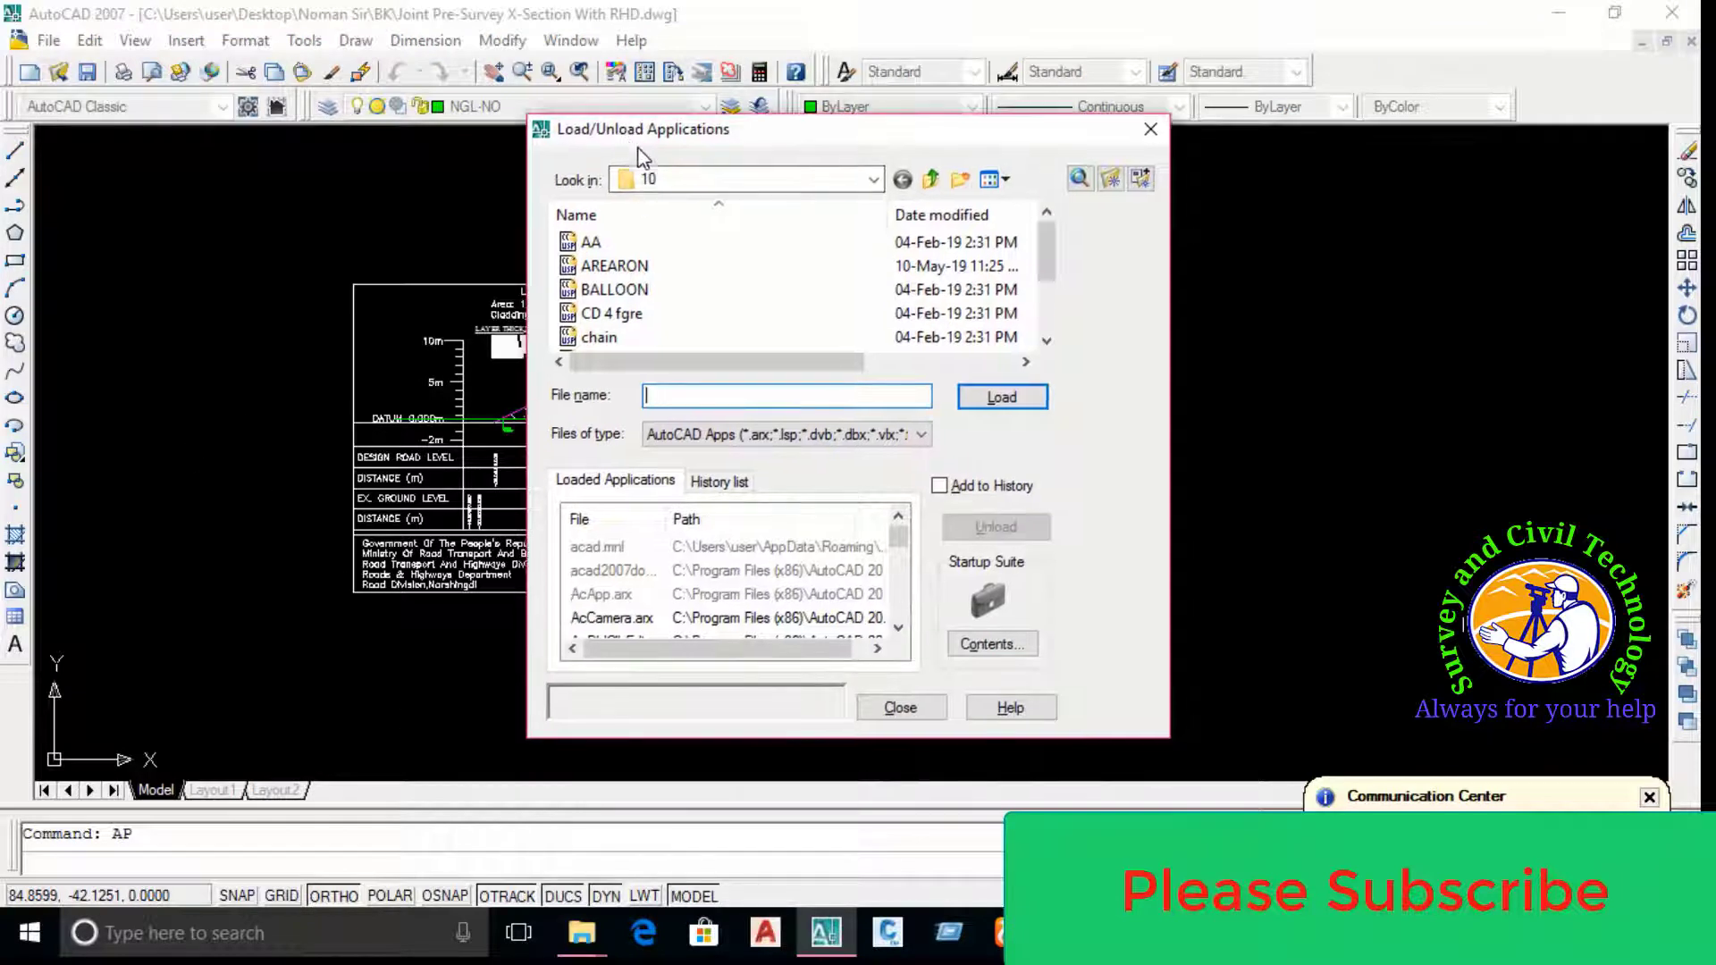
scroll(590, 321, "down", 2)
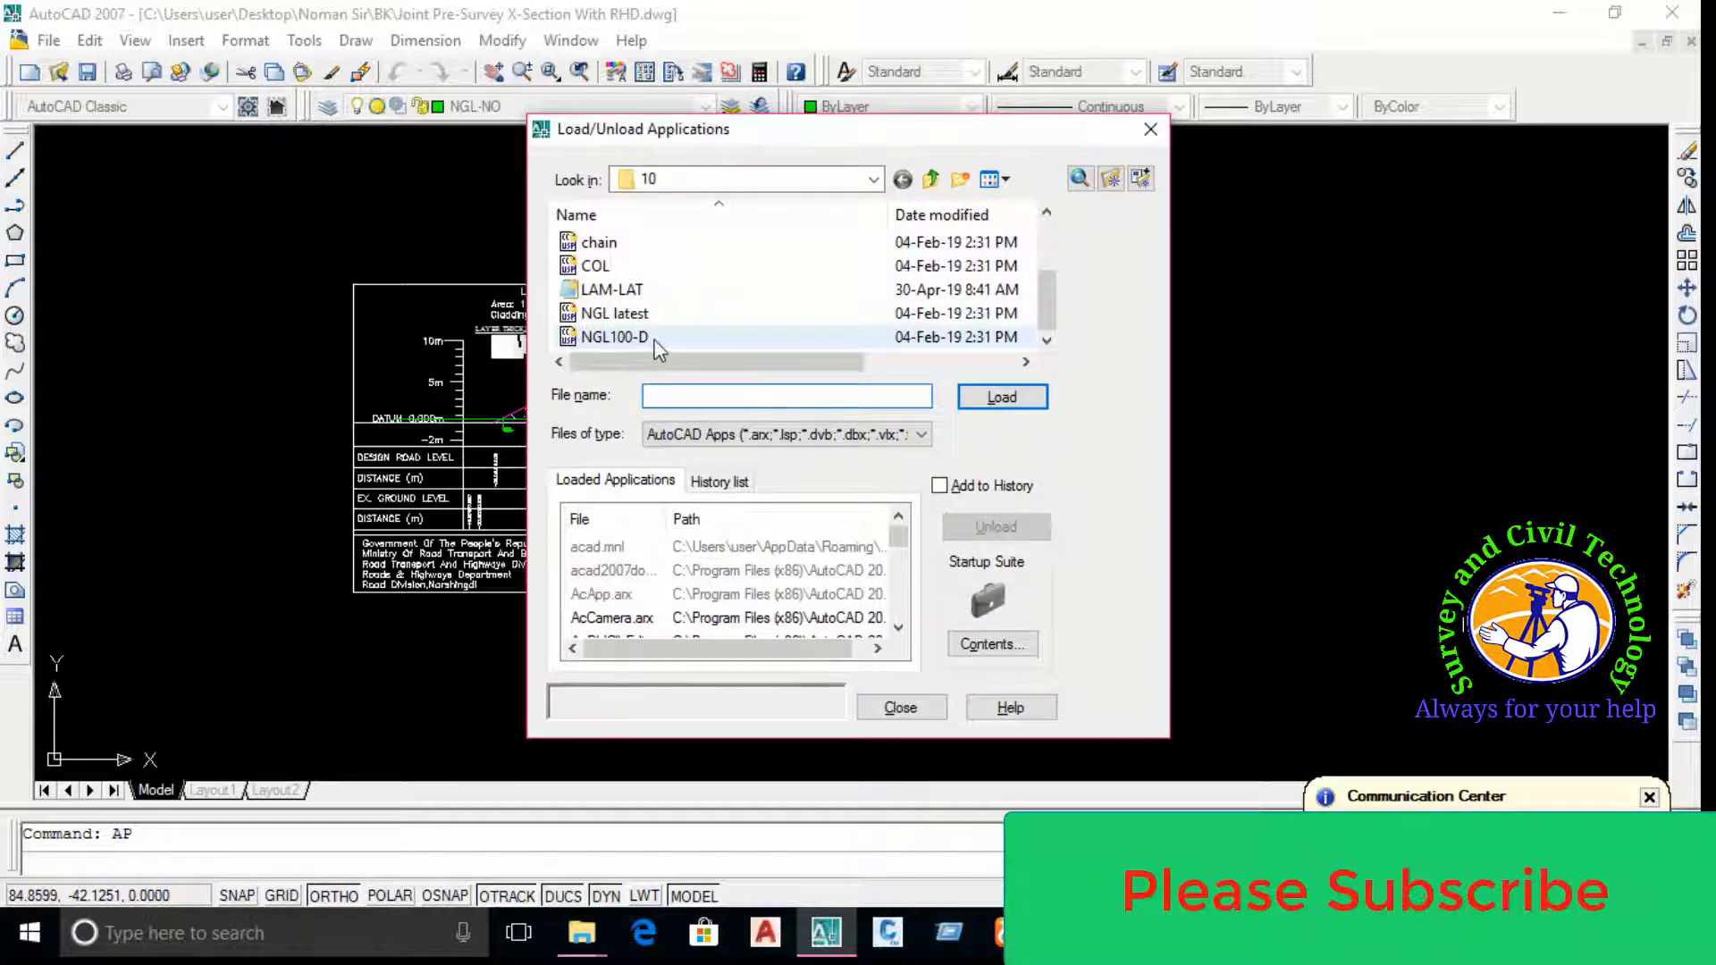
left_click(655, 340)
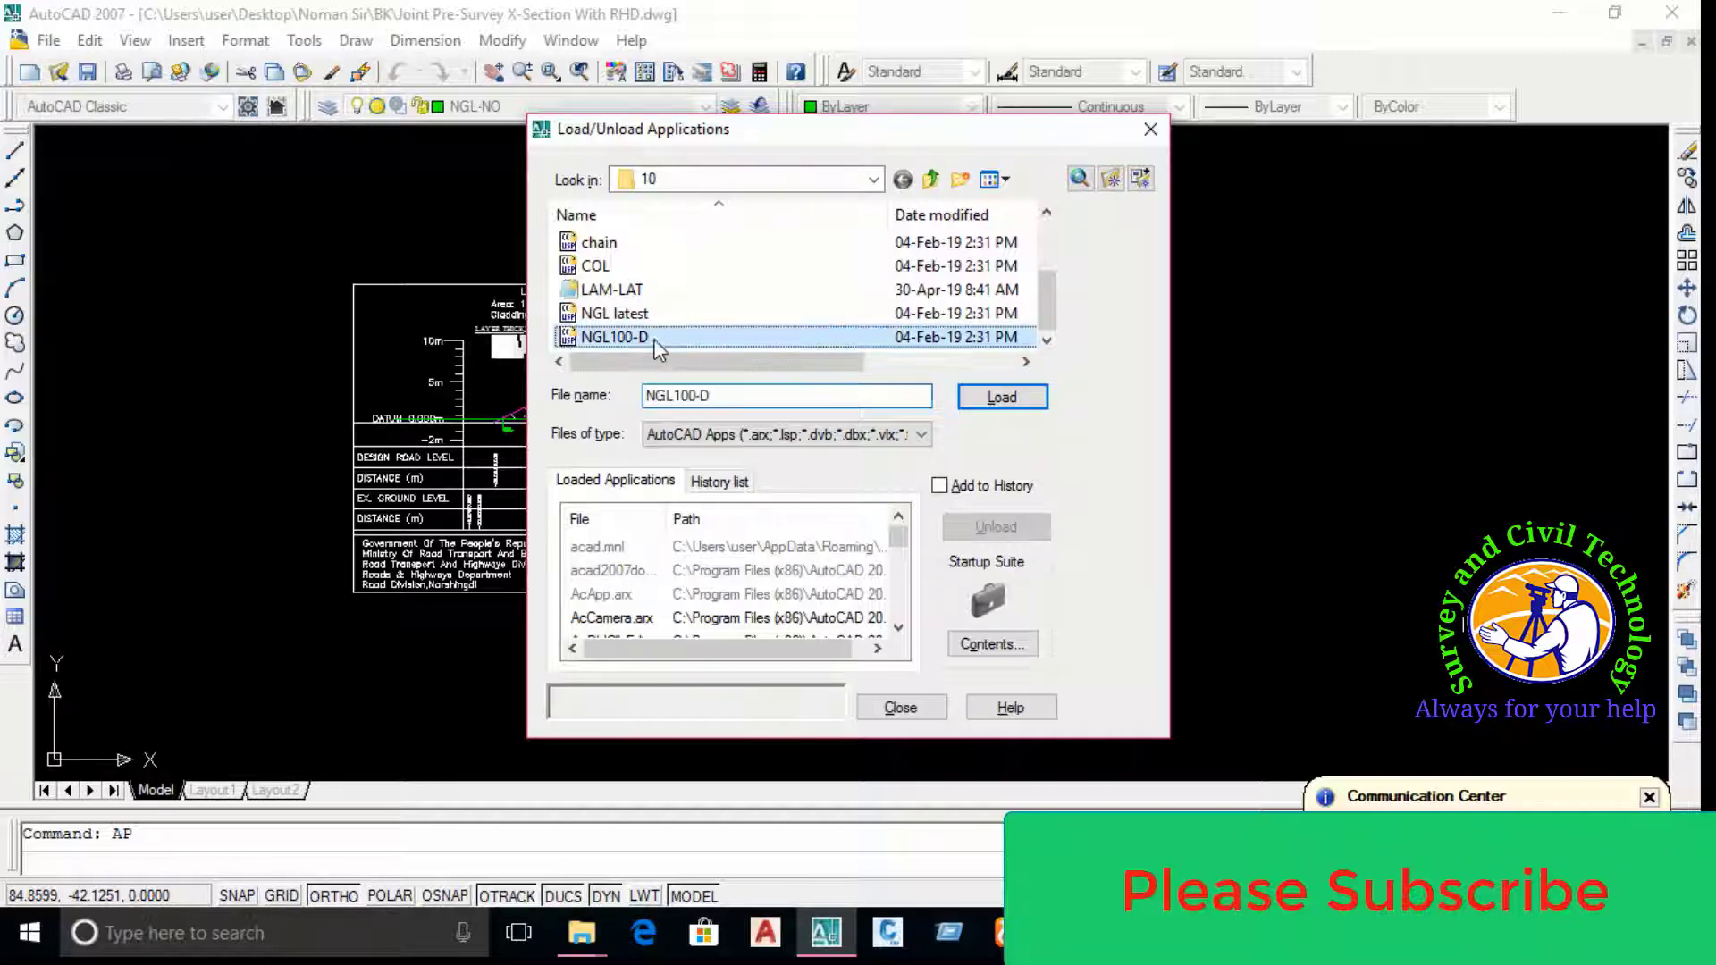
left_click(1002, 396)
left_click(900, 707)
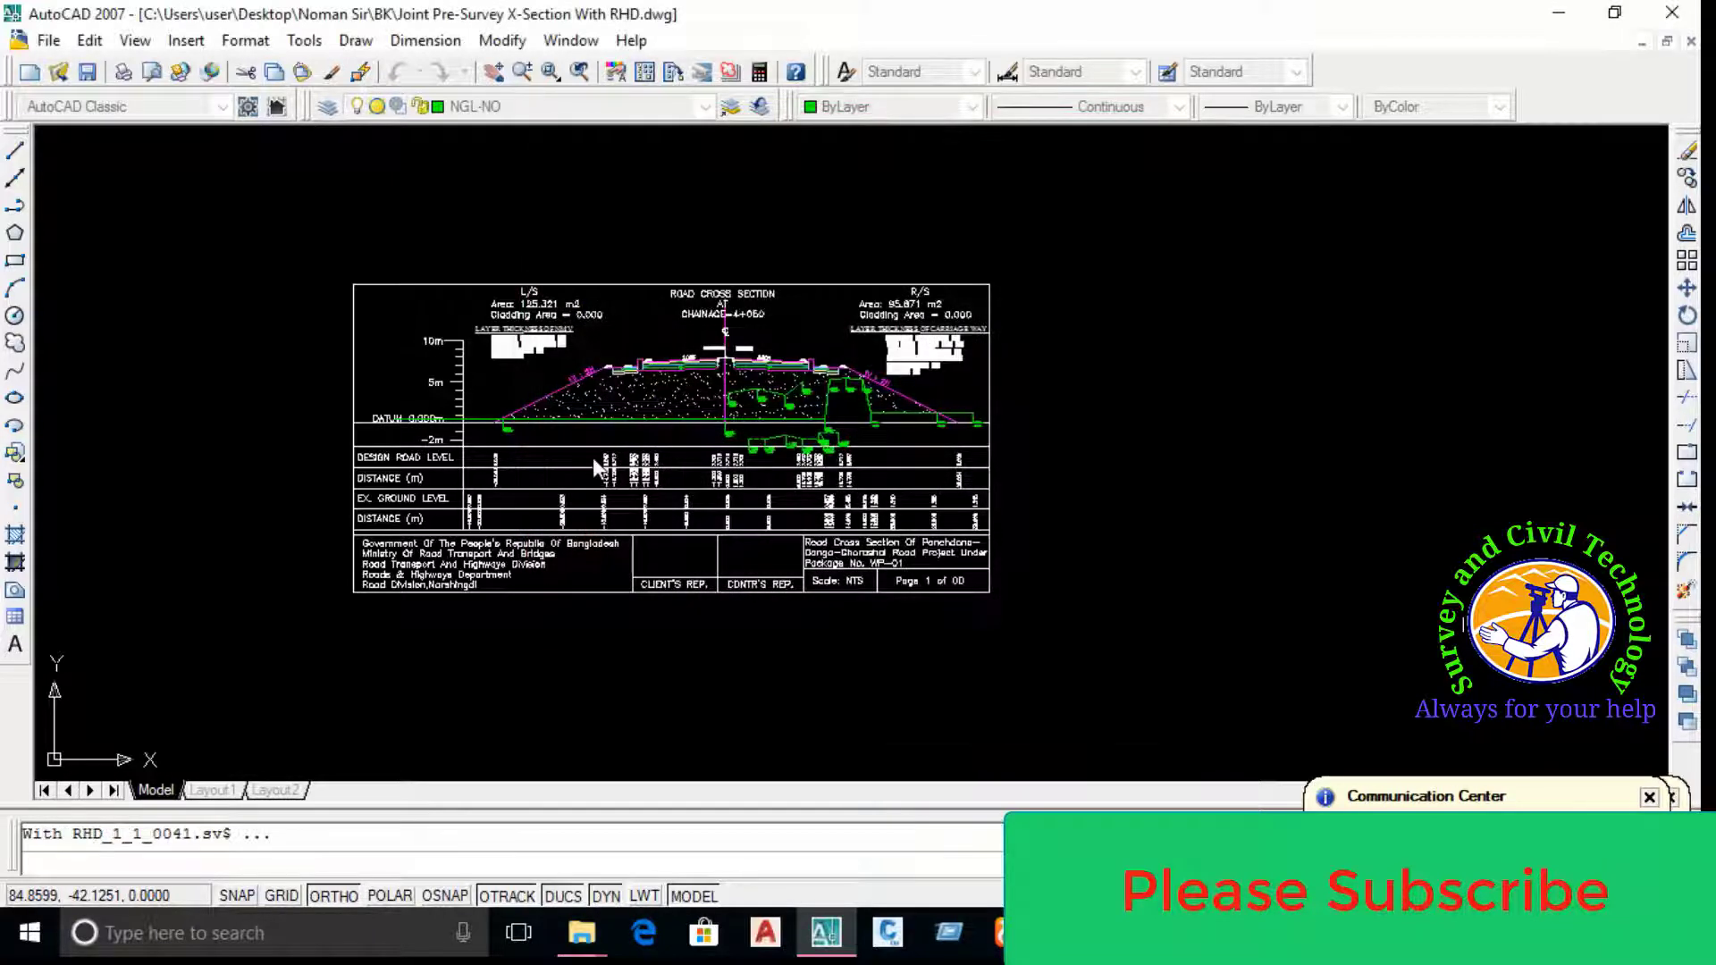
Start the NGL100 labelling command with N and bring the left slope toe into view
scroll(599, 474, "up", 1)
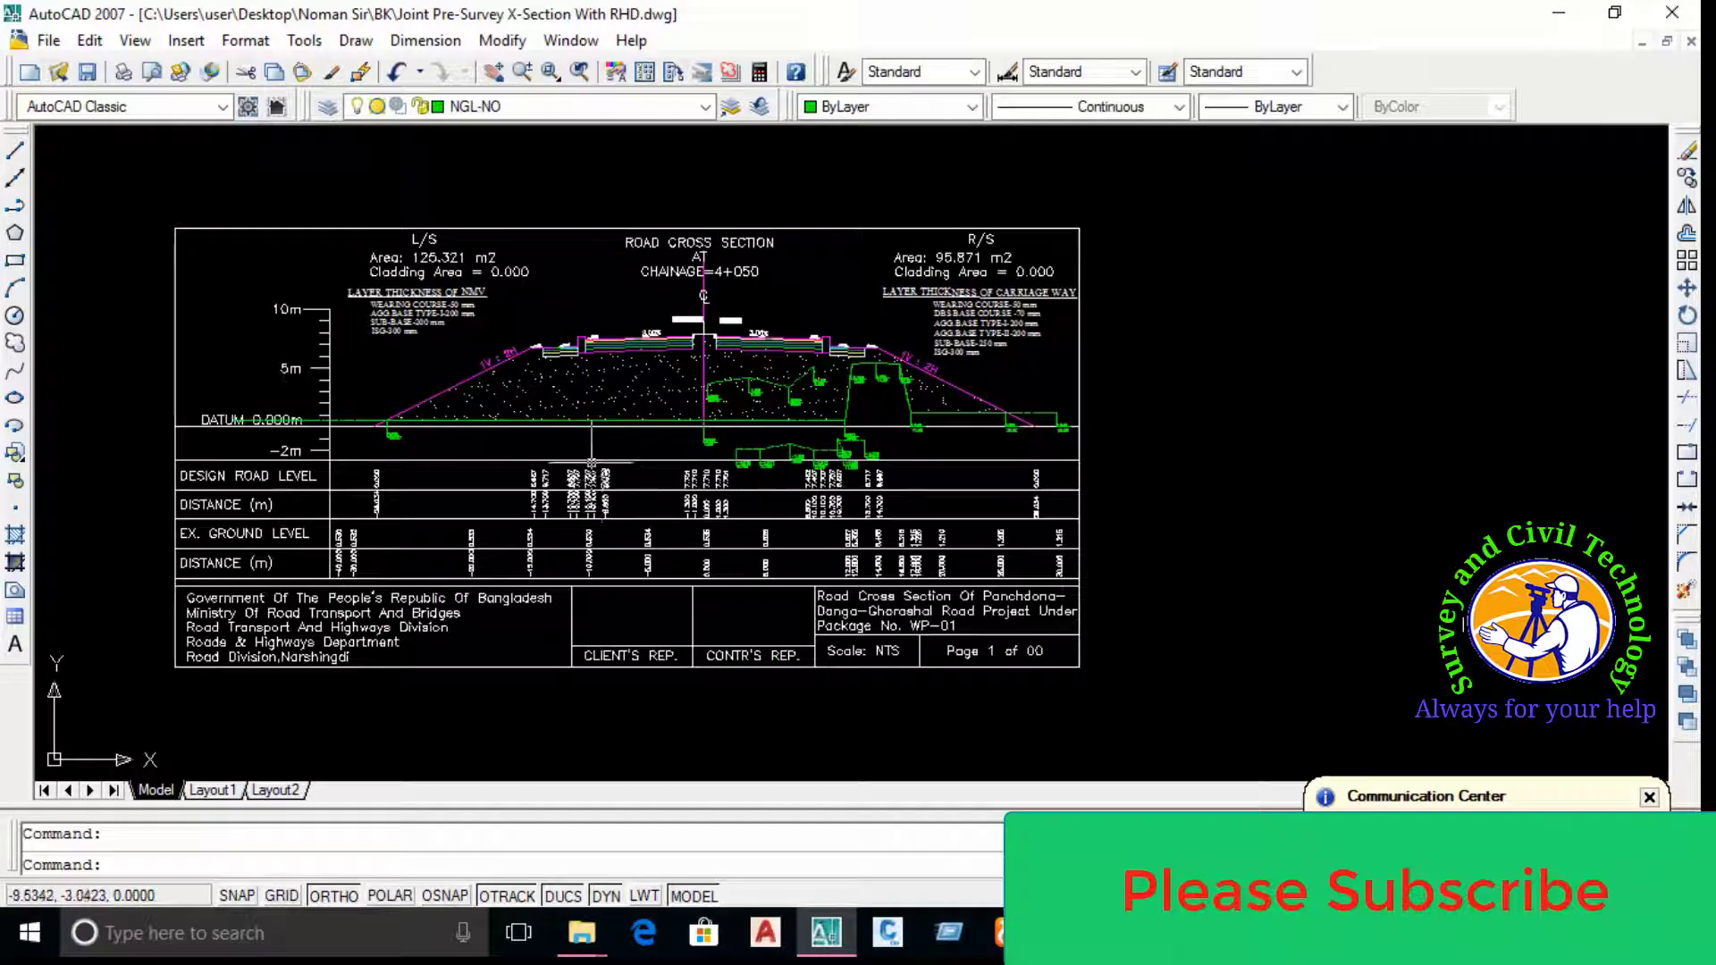
scroll(549, 370, "up", 1)
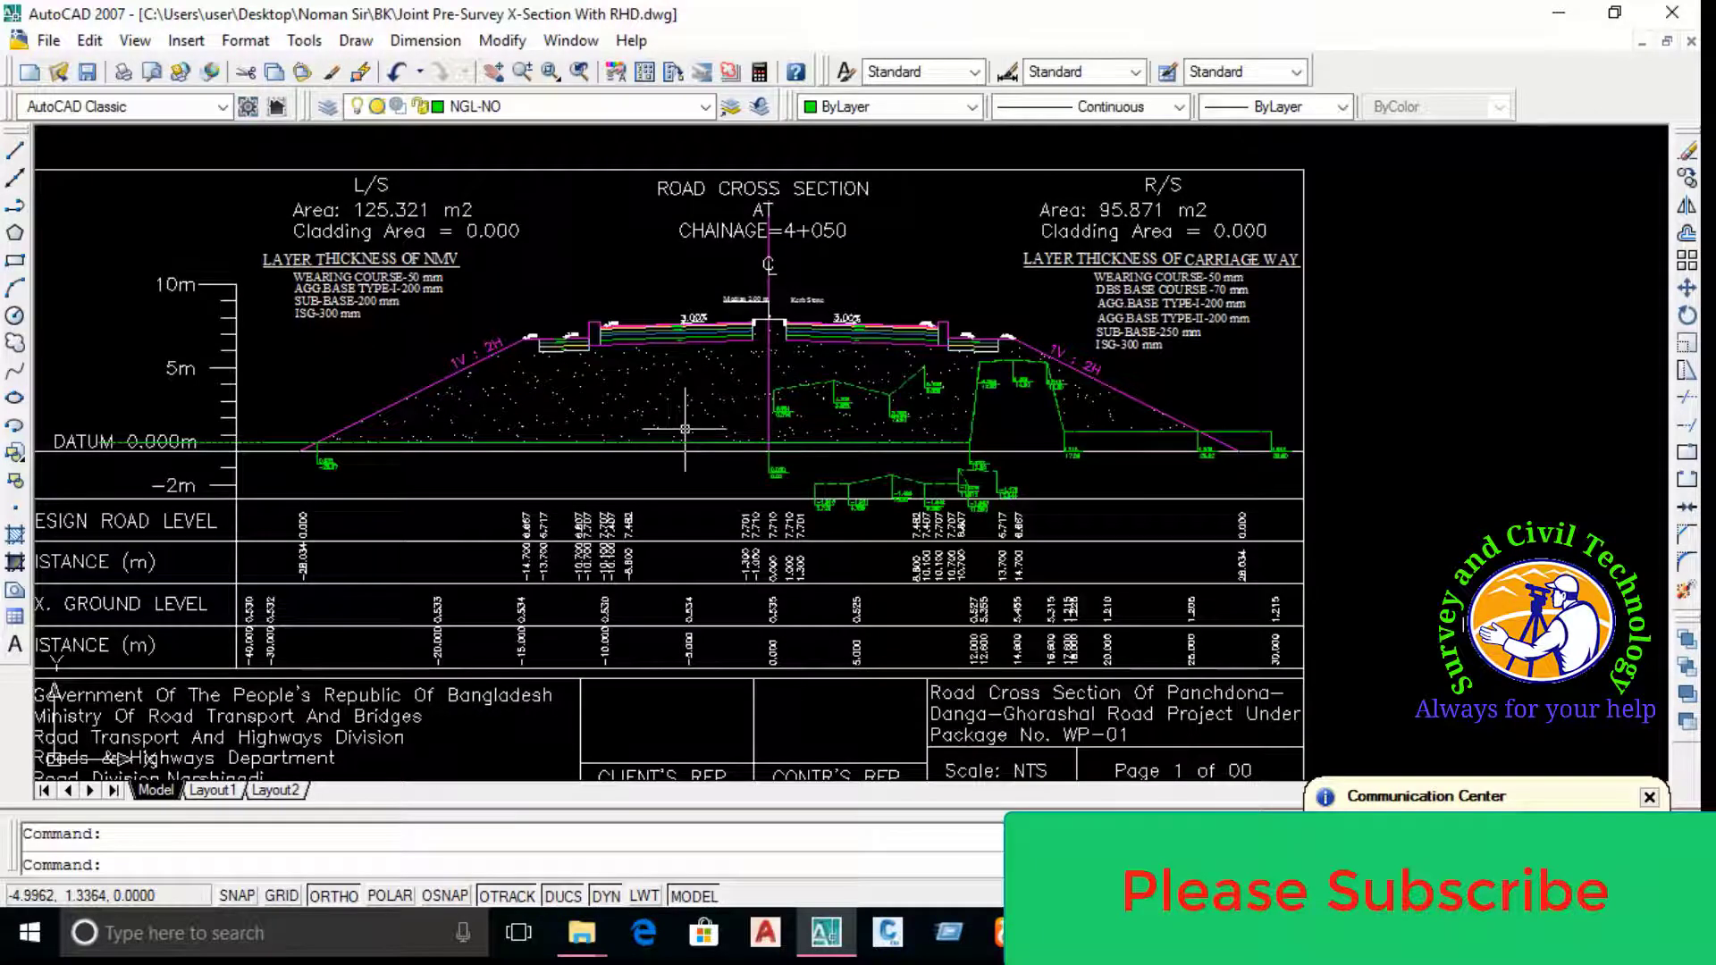
type("NGL100")
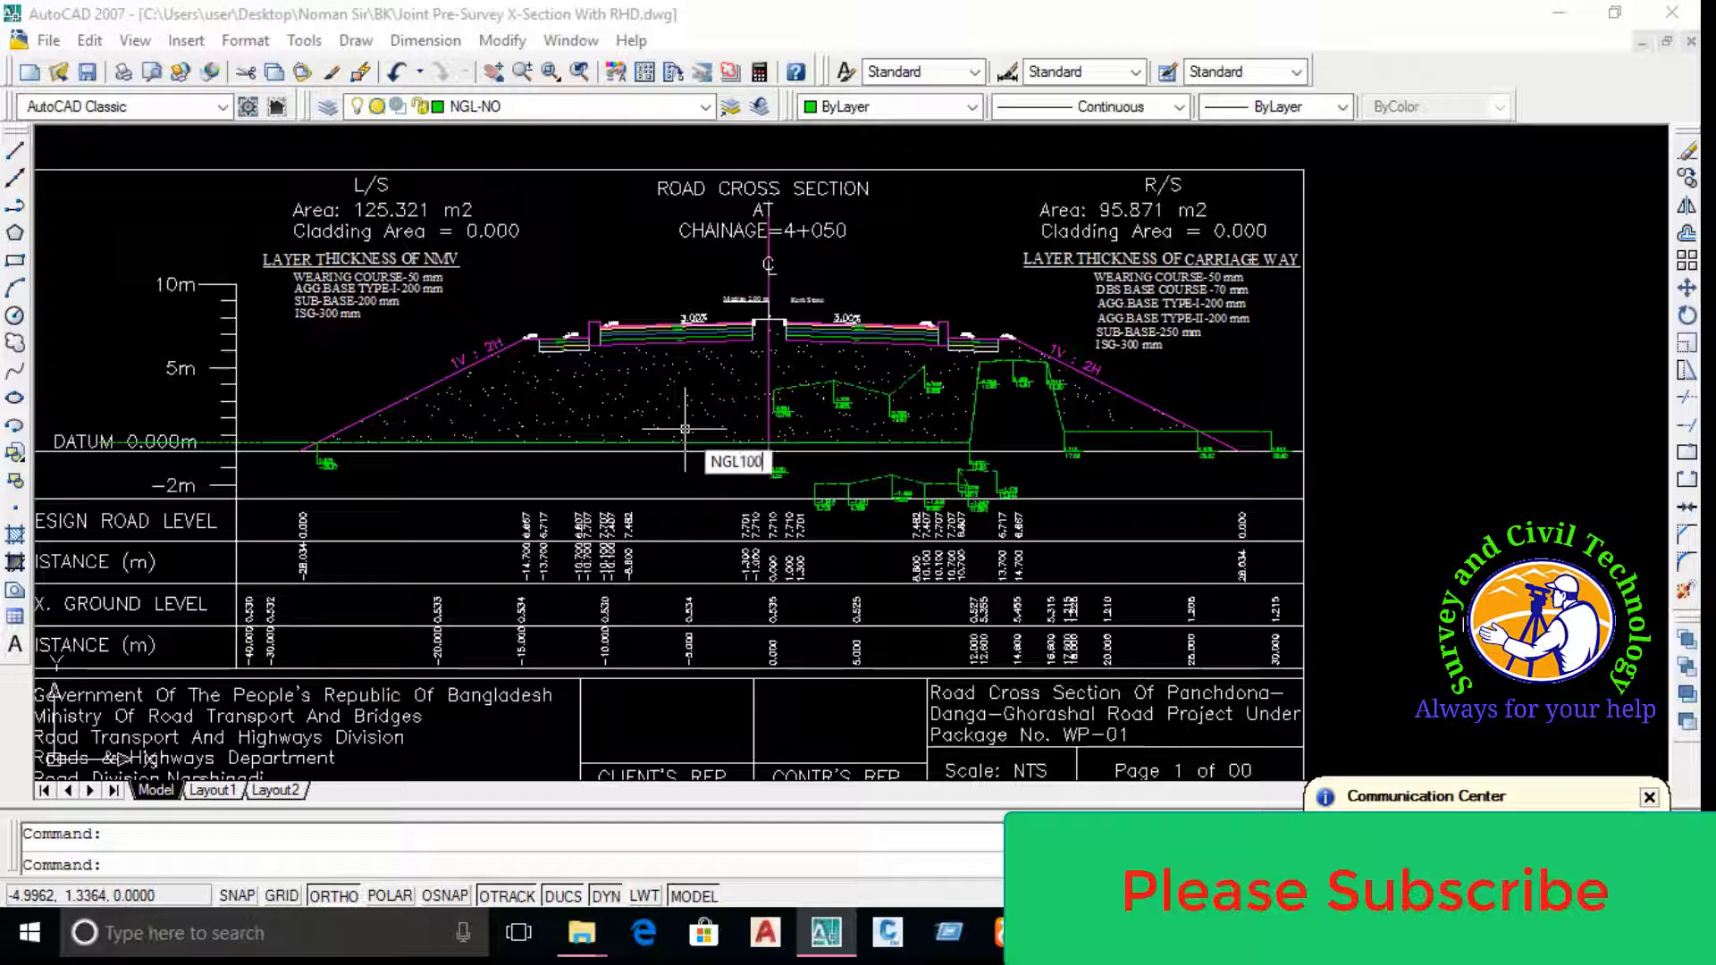
key("Return")
scroll(320, 442, "up", 2)
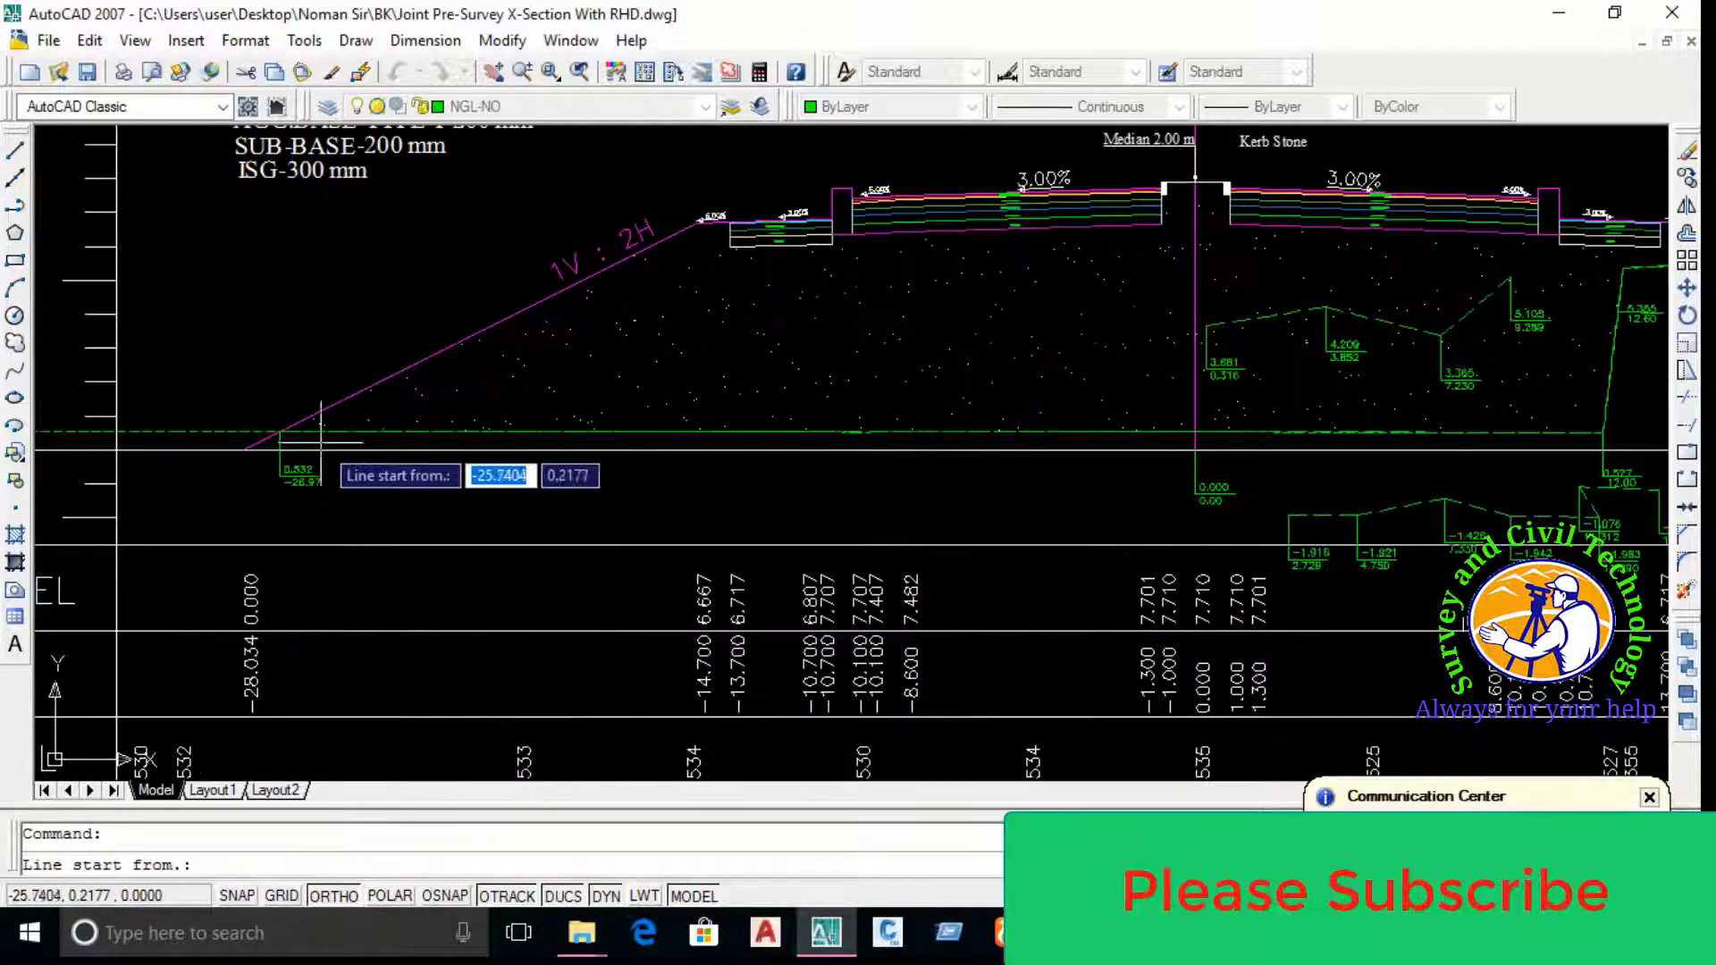
scroll(321, 441, "up", 2)
scroll(641, 460, "down", 3)
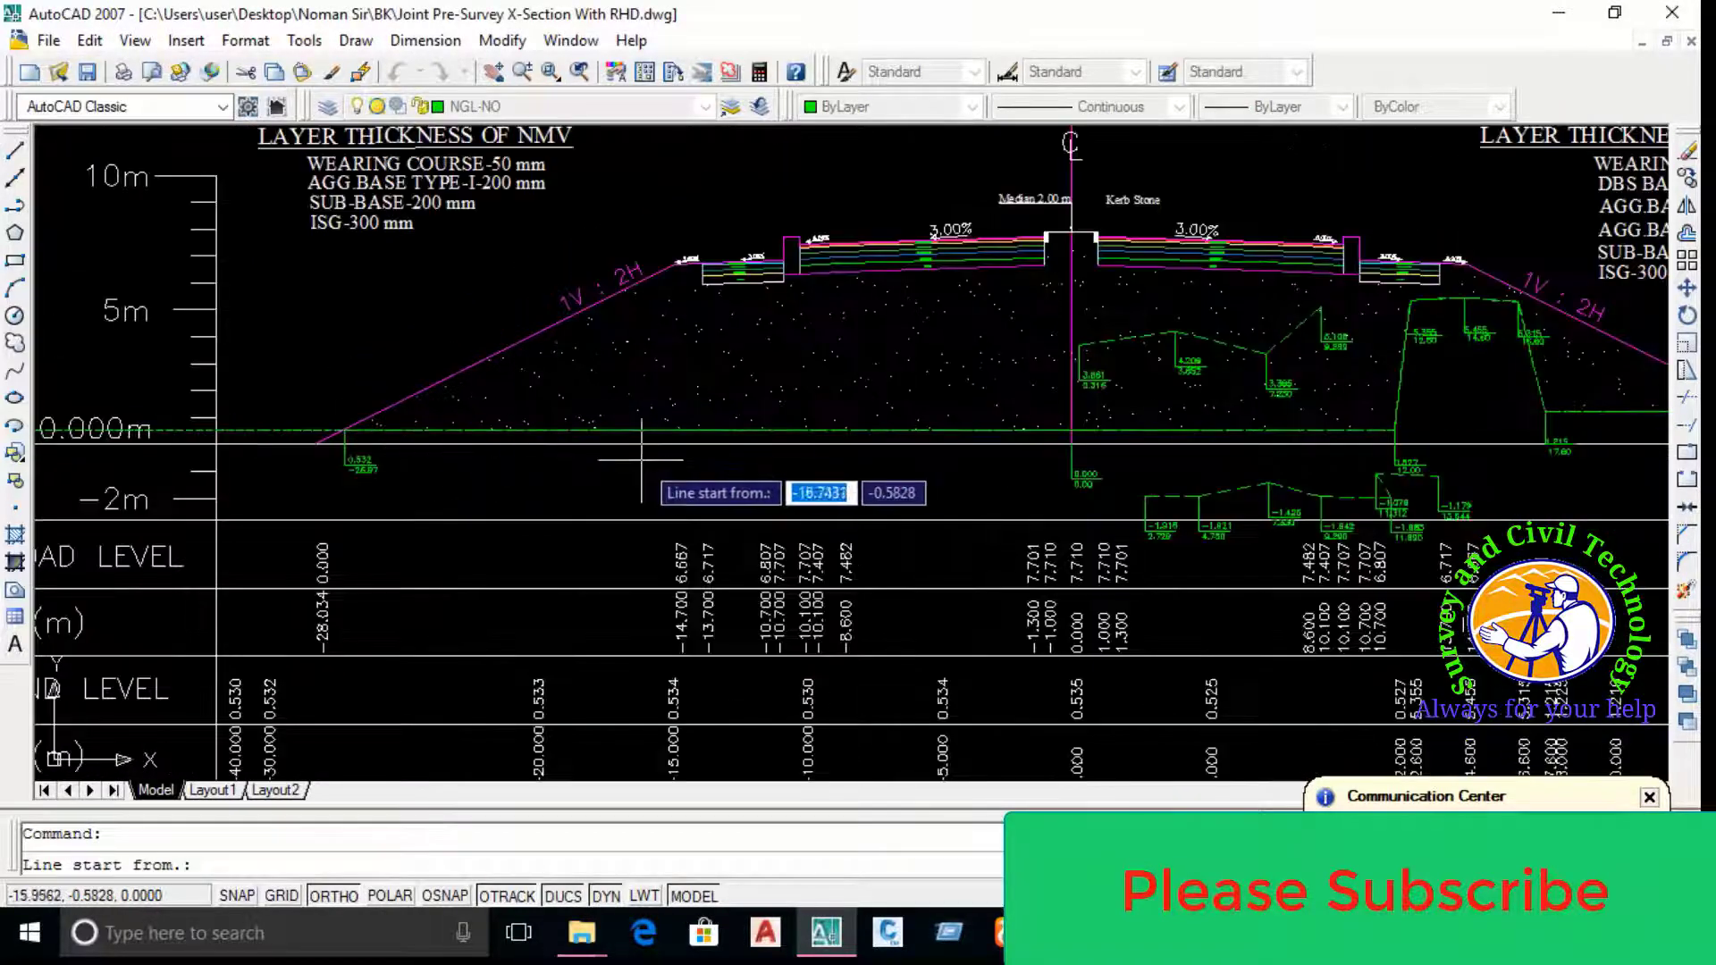
mouse_move(641, 460)
middle_mouse_down()
mouse_move(352, 406)
mouse_move(567, 410)
mouse_move(542, 386)
middle_mouse_up()
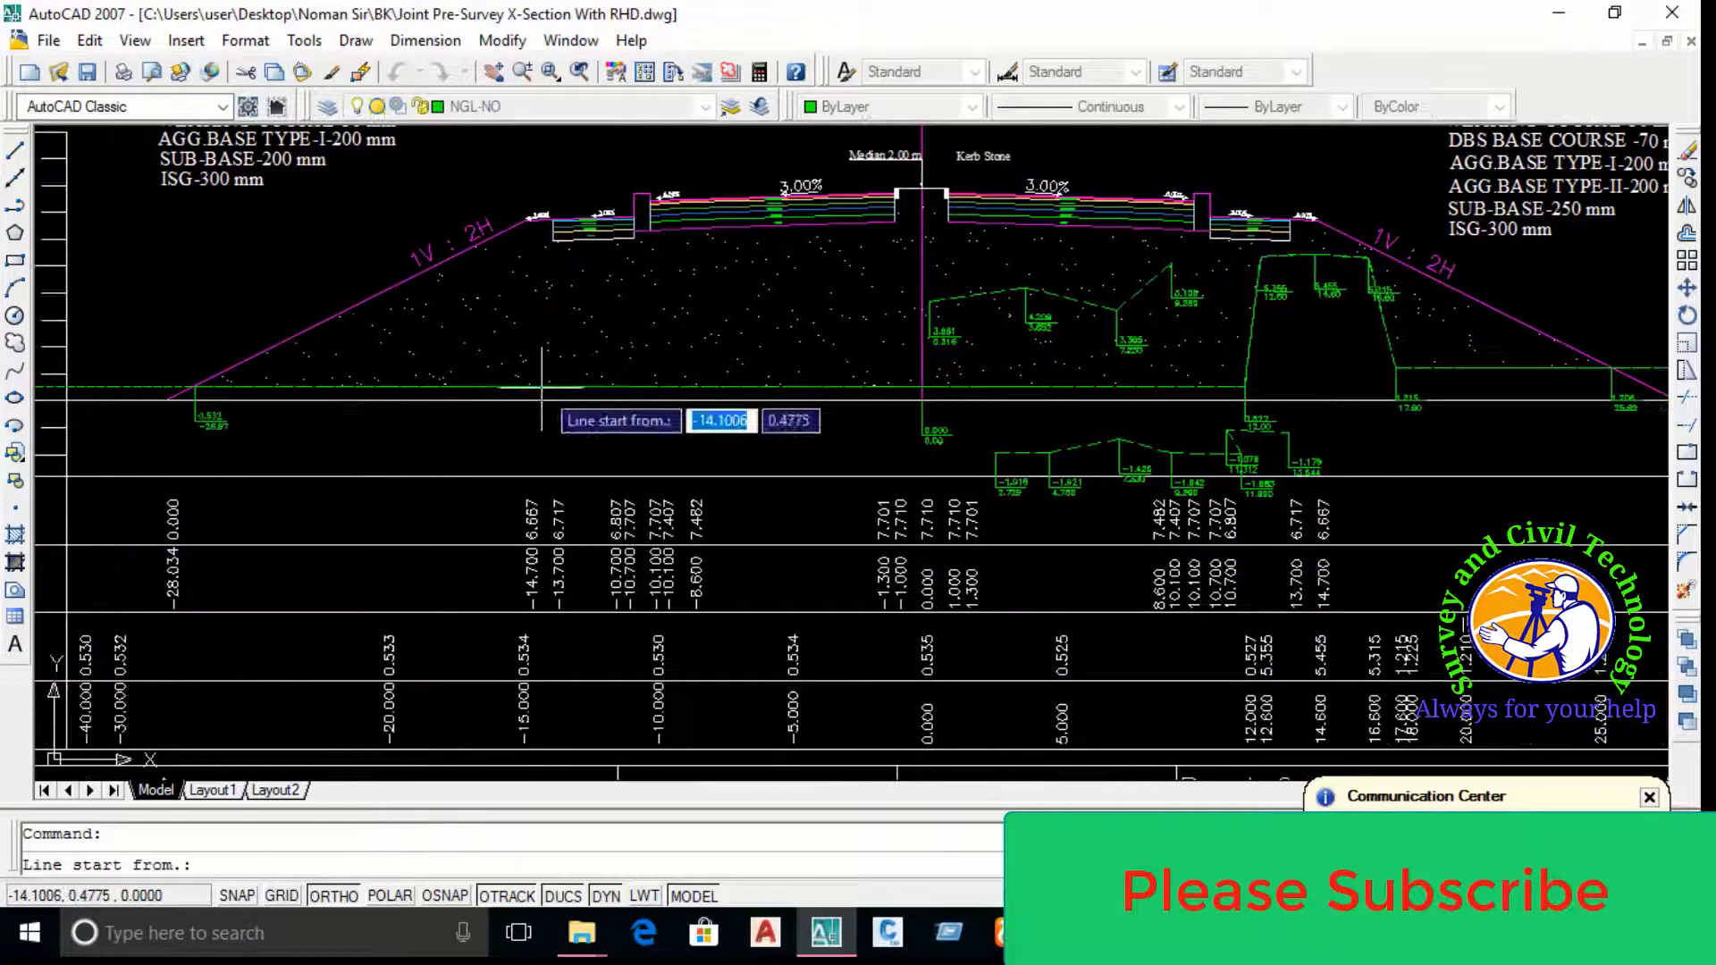
Pick ground points from the left slope toe through 5.054/-17.155, 6.406/-10.125 and 6.535/-0.893
left_click(542, 387)
left_click(612, 356)
left_click(744, 287)
left_click(775, 397)
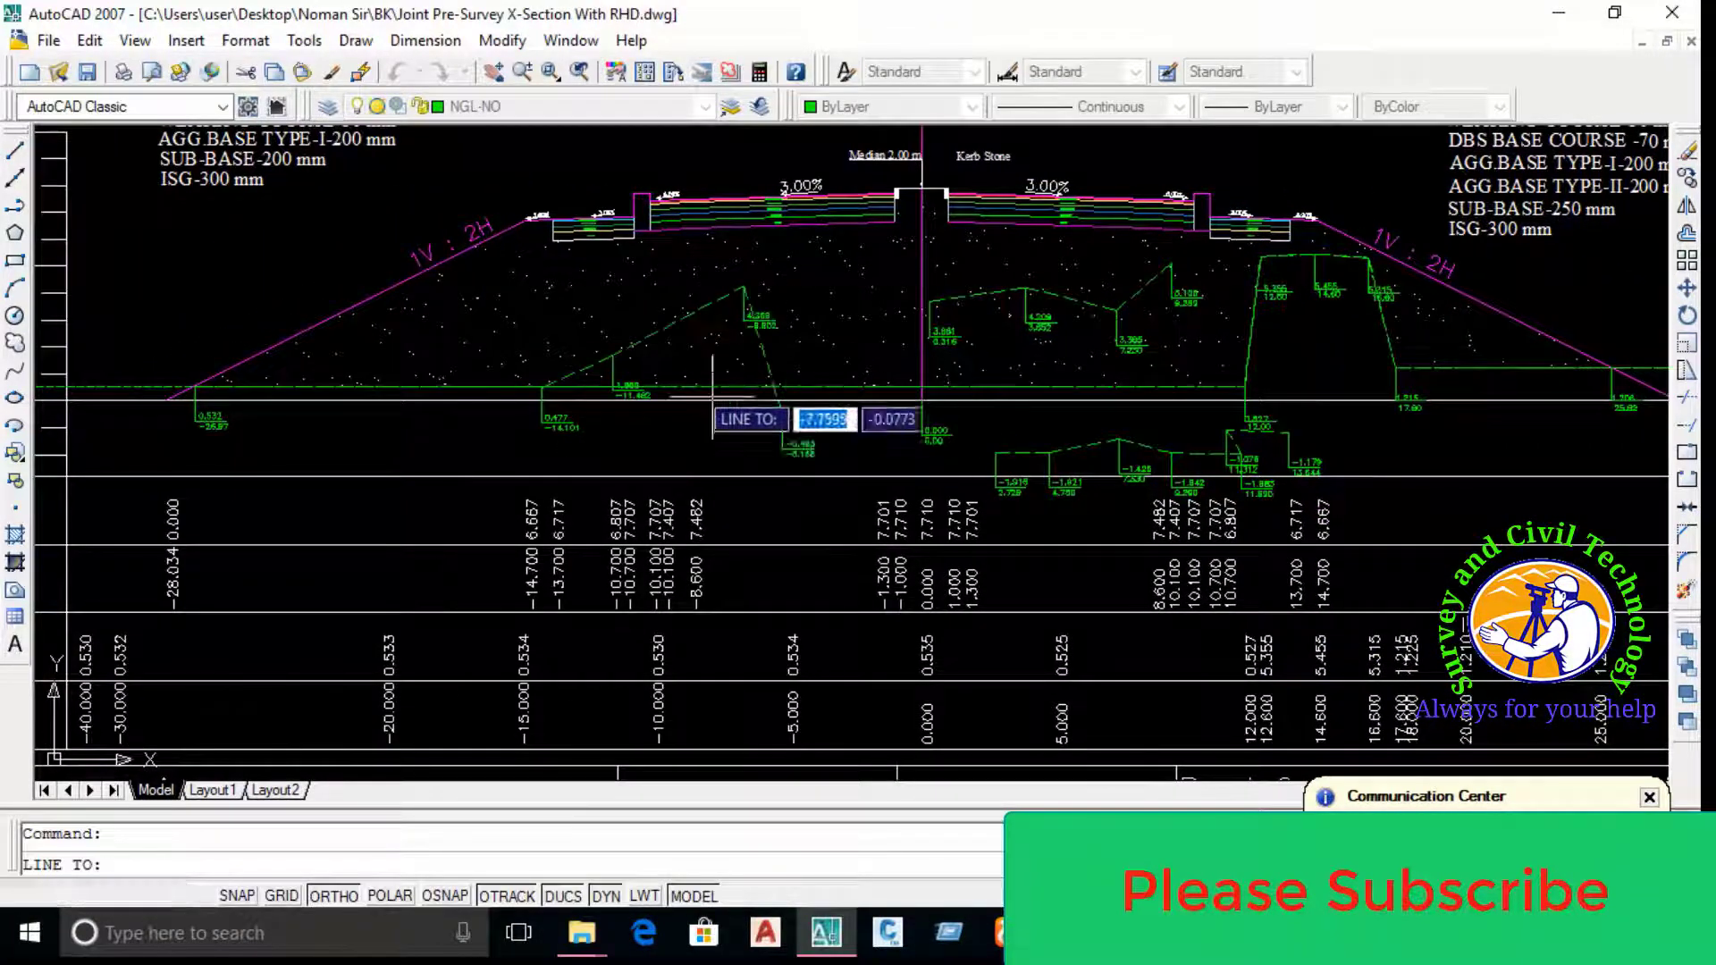
left_click(462, 267)
scroll(647, 263, "up", 1)
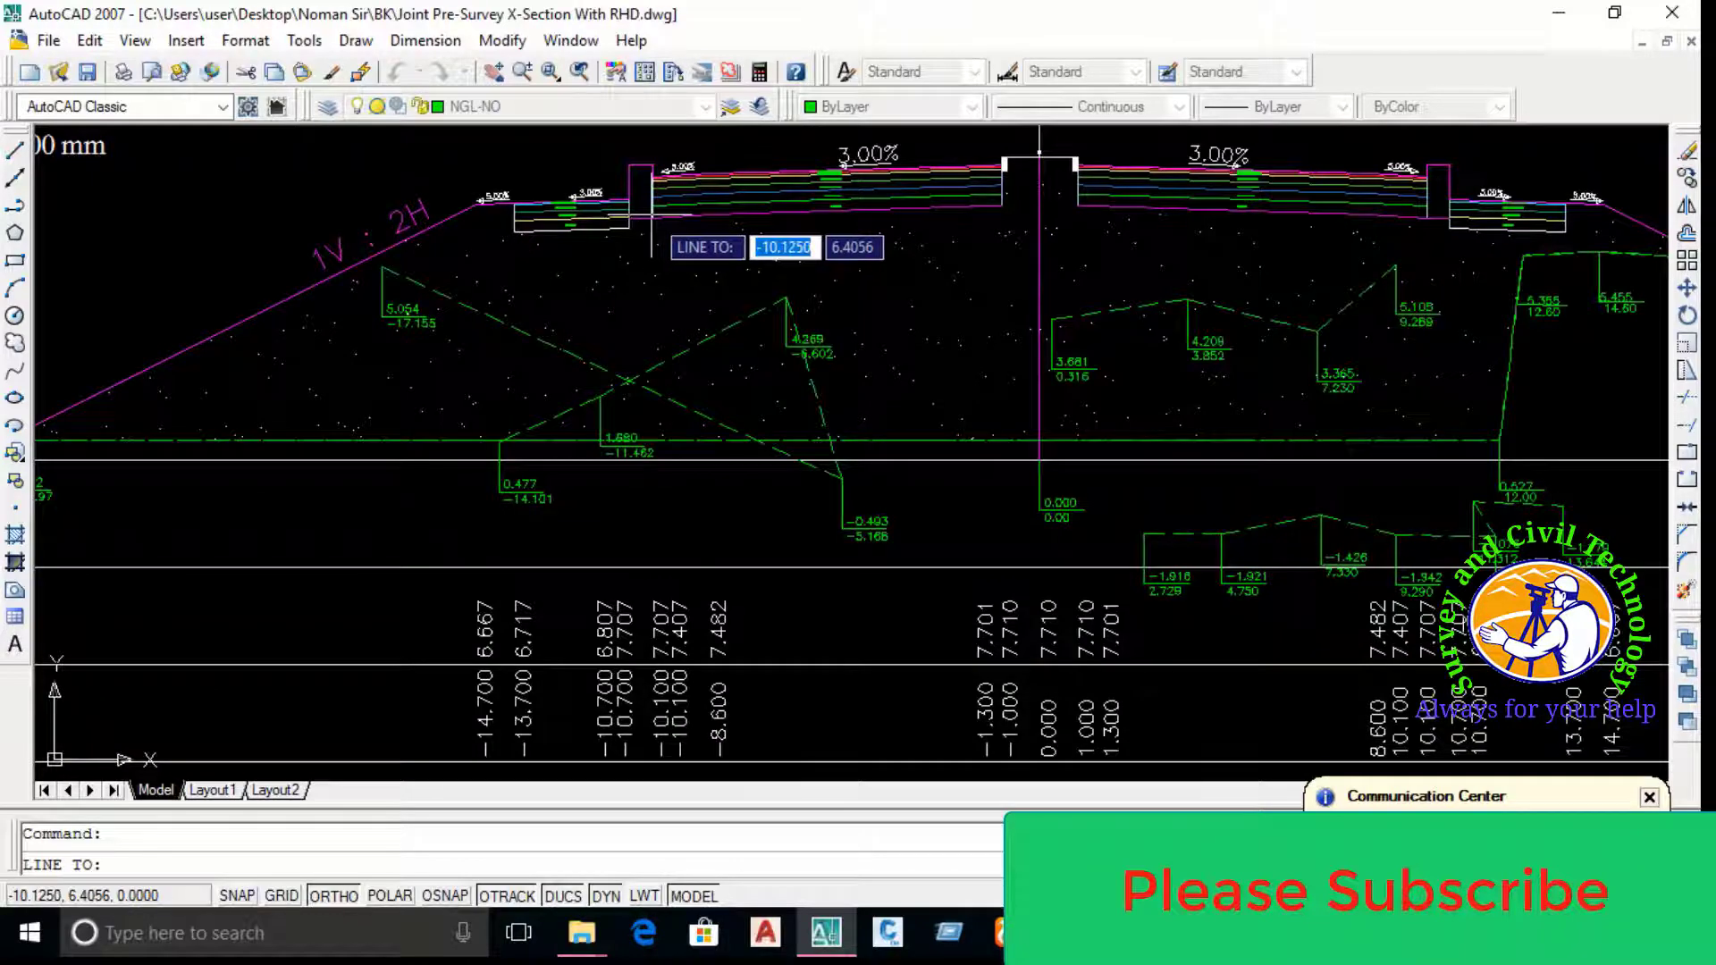
left_click(650, 216)
left_click(1002, 209)
Label ground points 6.665/1.037, 6.489/4.391, 6.280/10.150, 6.008/11.544, 5.928/13.693 and 6.617/14.703
scroll(1028, 246, "up", 2)
middle_click_drag(1029, 242, 946, 306)
left_click(1070, 235)
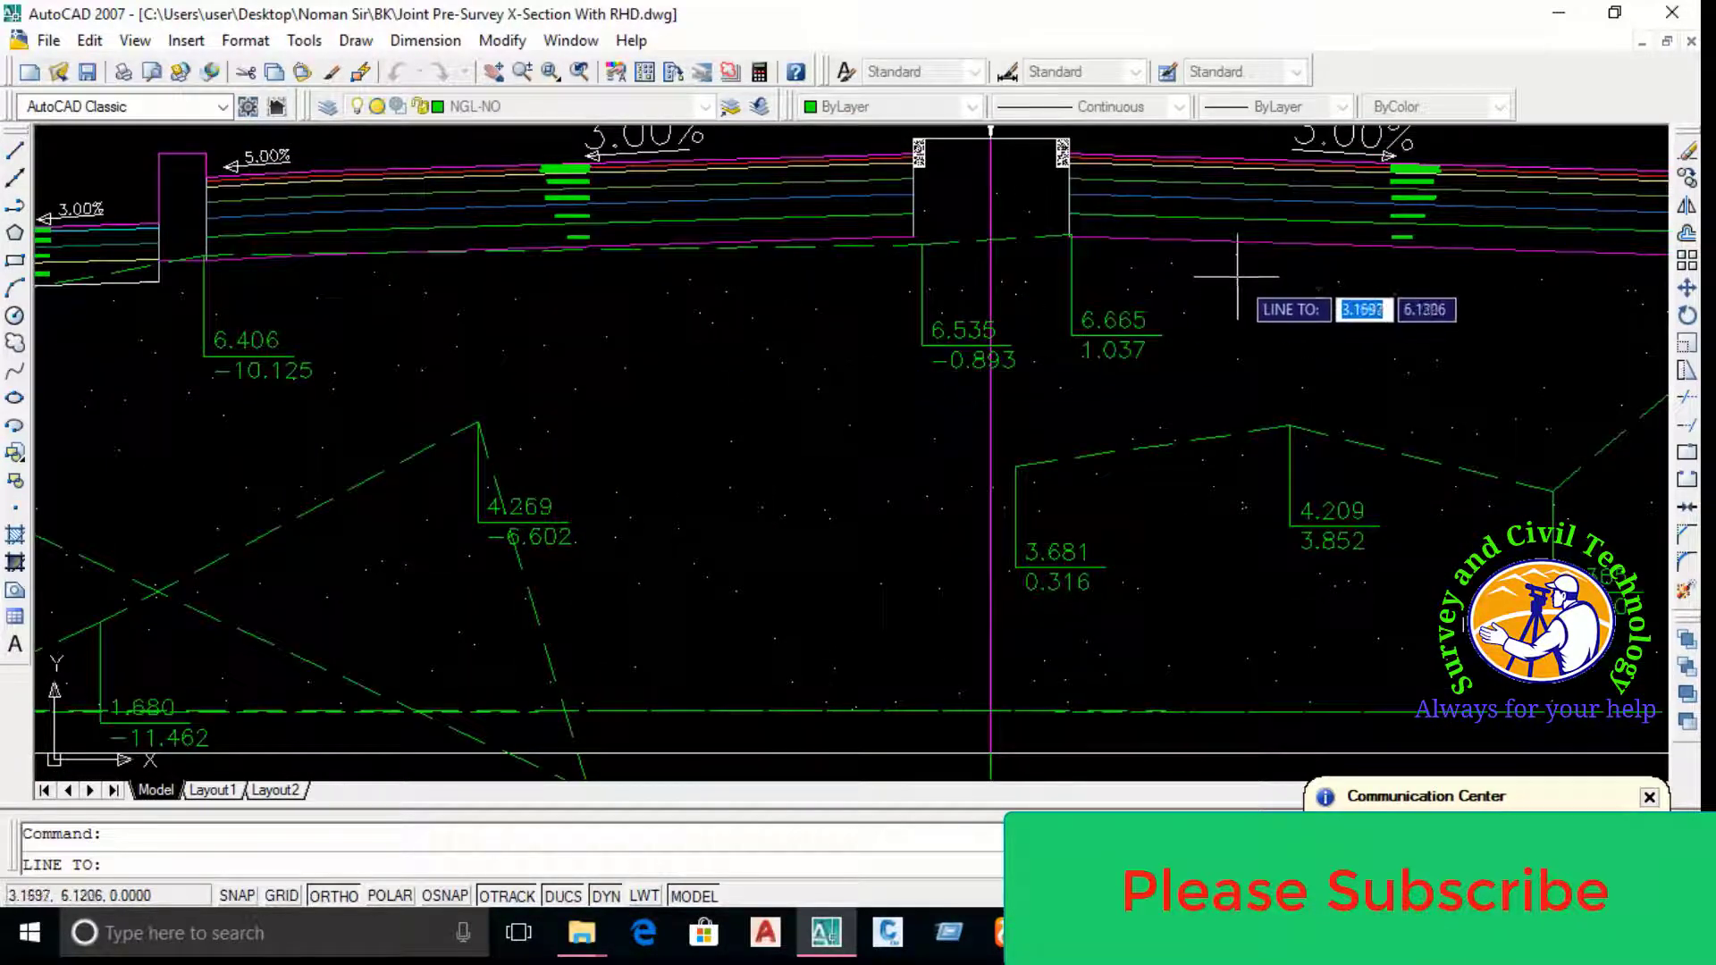
middle_click_drag(1237, 276, 962, 277)
left_click(1034, 258)
middle_click_drag(1156, 278, 844, 254)
left_click(1167, 250)
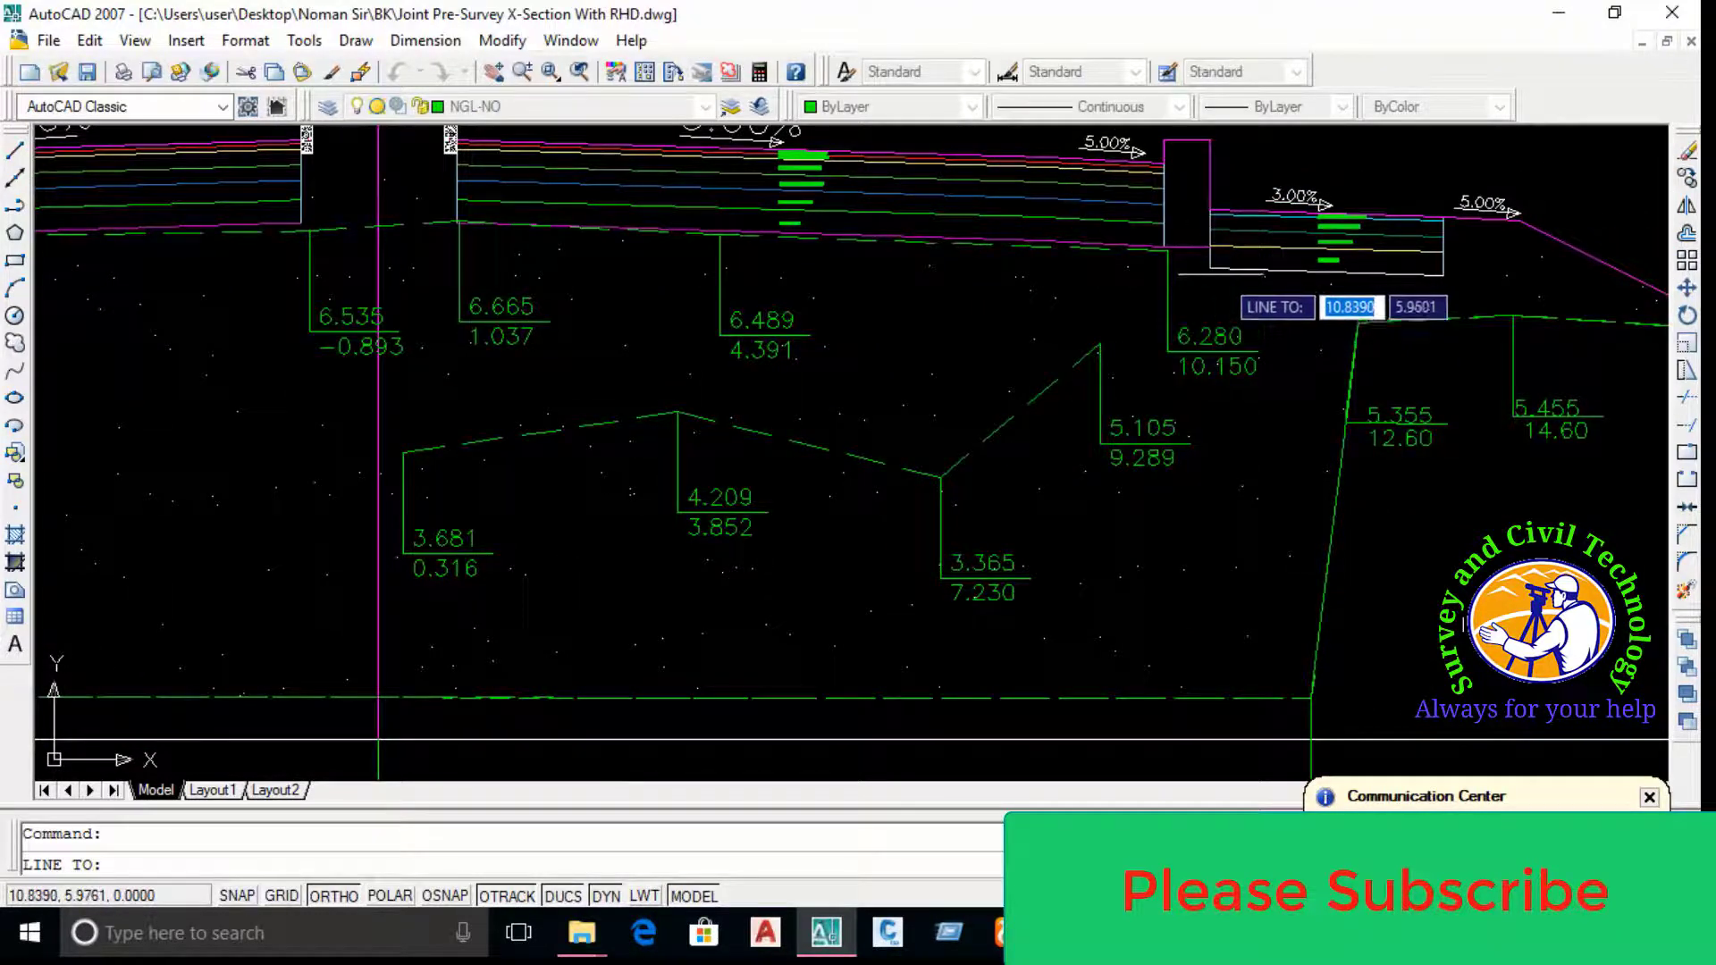
left_click(1276, 270)
left_click(1444, 277)
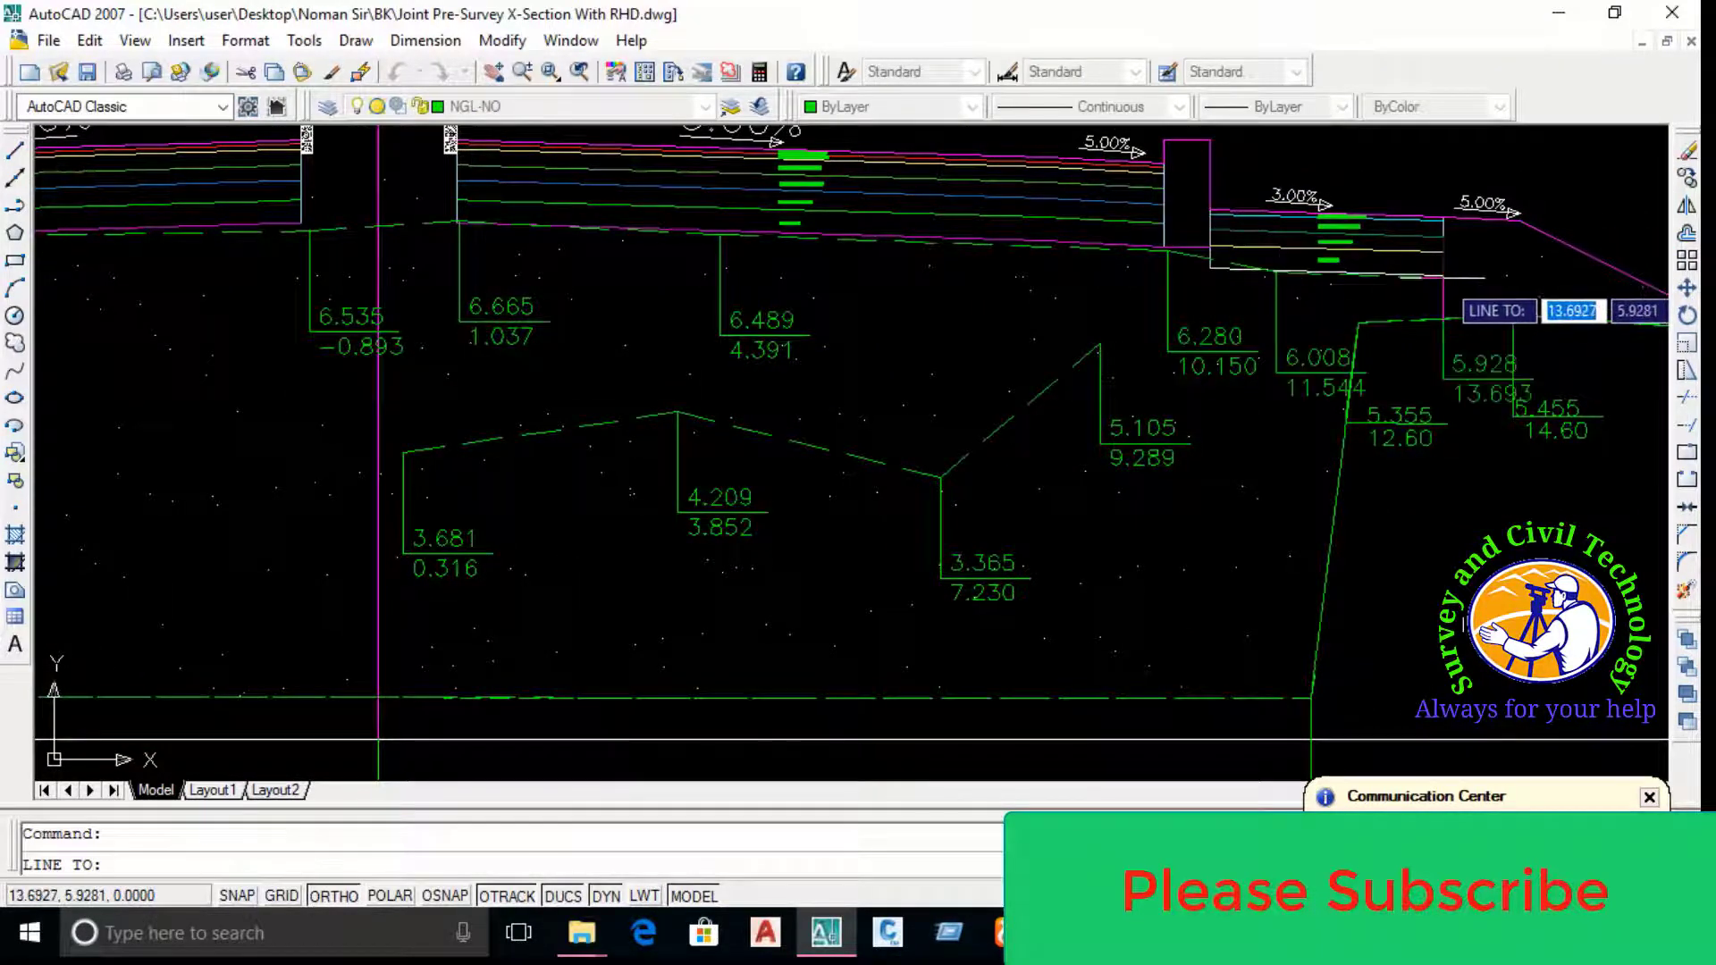
left_click(1521, 319)
Label the ground points at offsets 18.121, 20.755 and 22.919, then end the routine
middle_click_drag(1663, 295, 1332, 269)
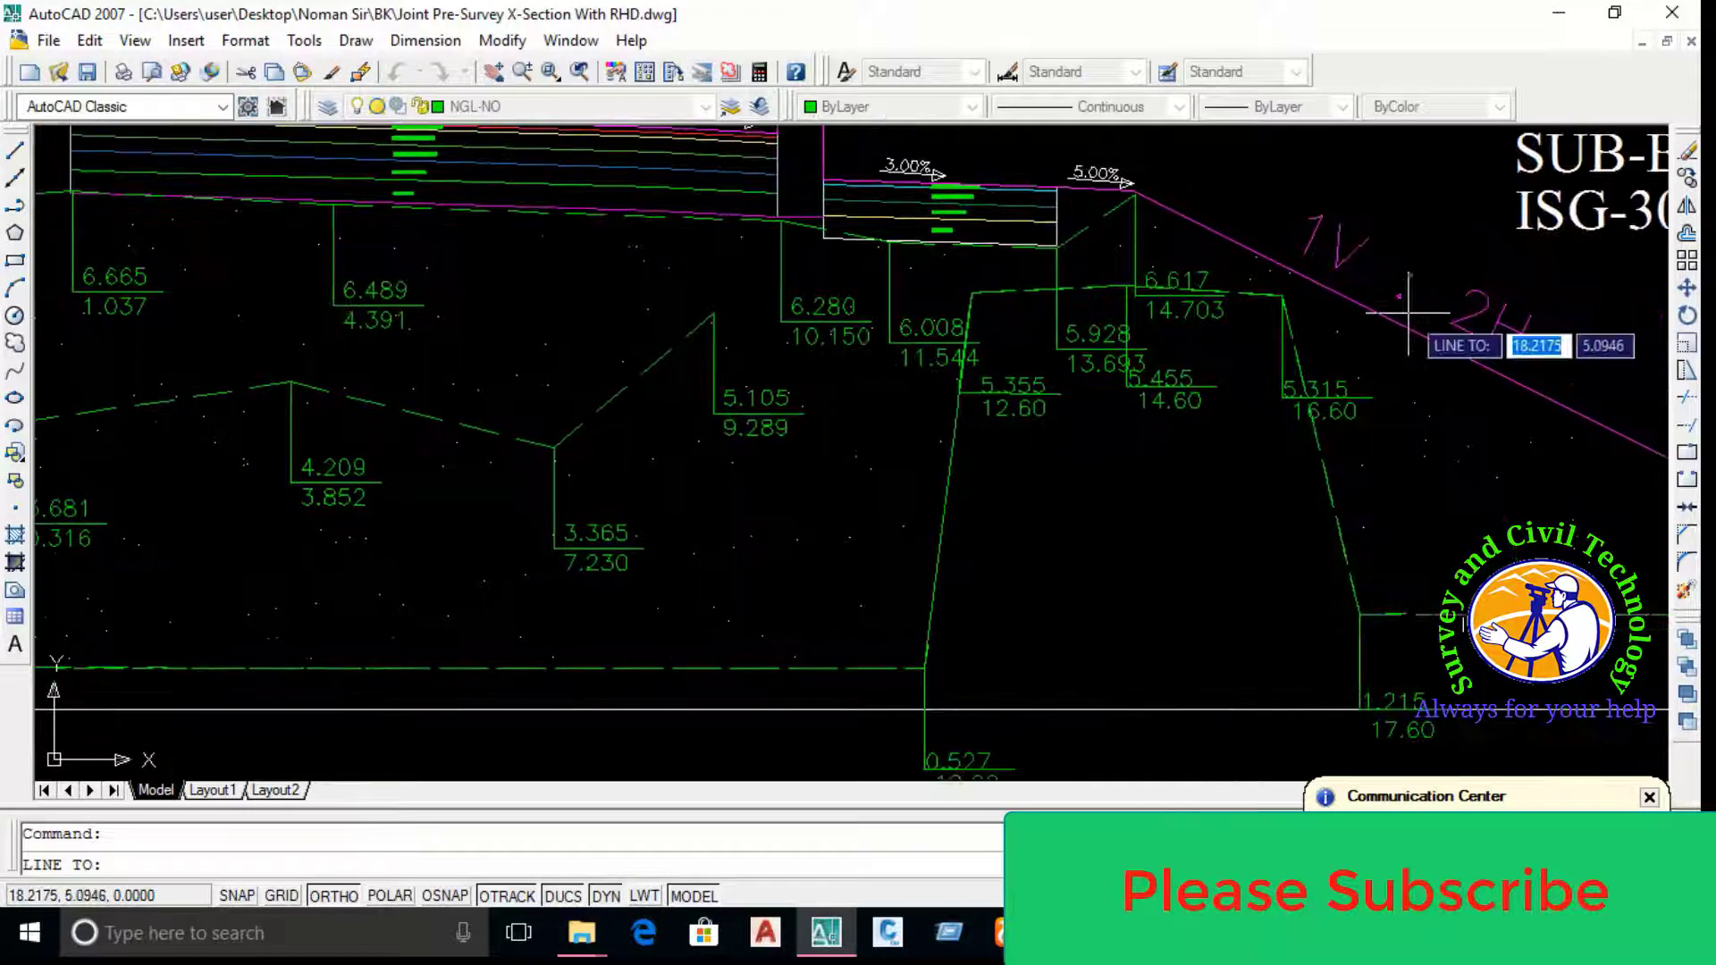
left_click(1403, 315)
middle_click_drag(1403, 315, 963, 212)
left_click(1166, 317)
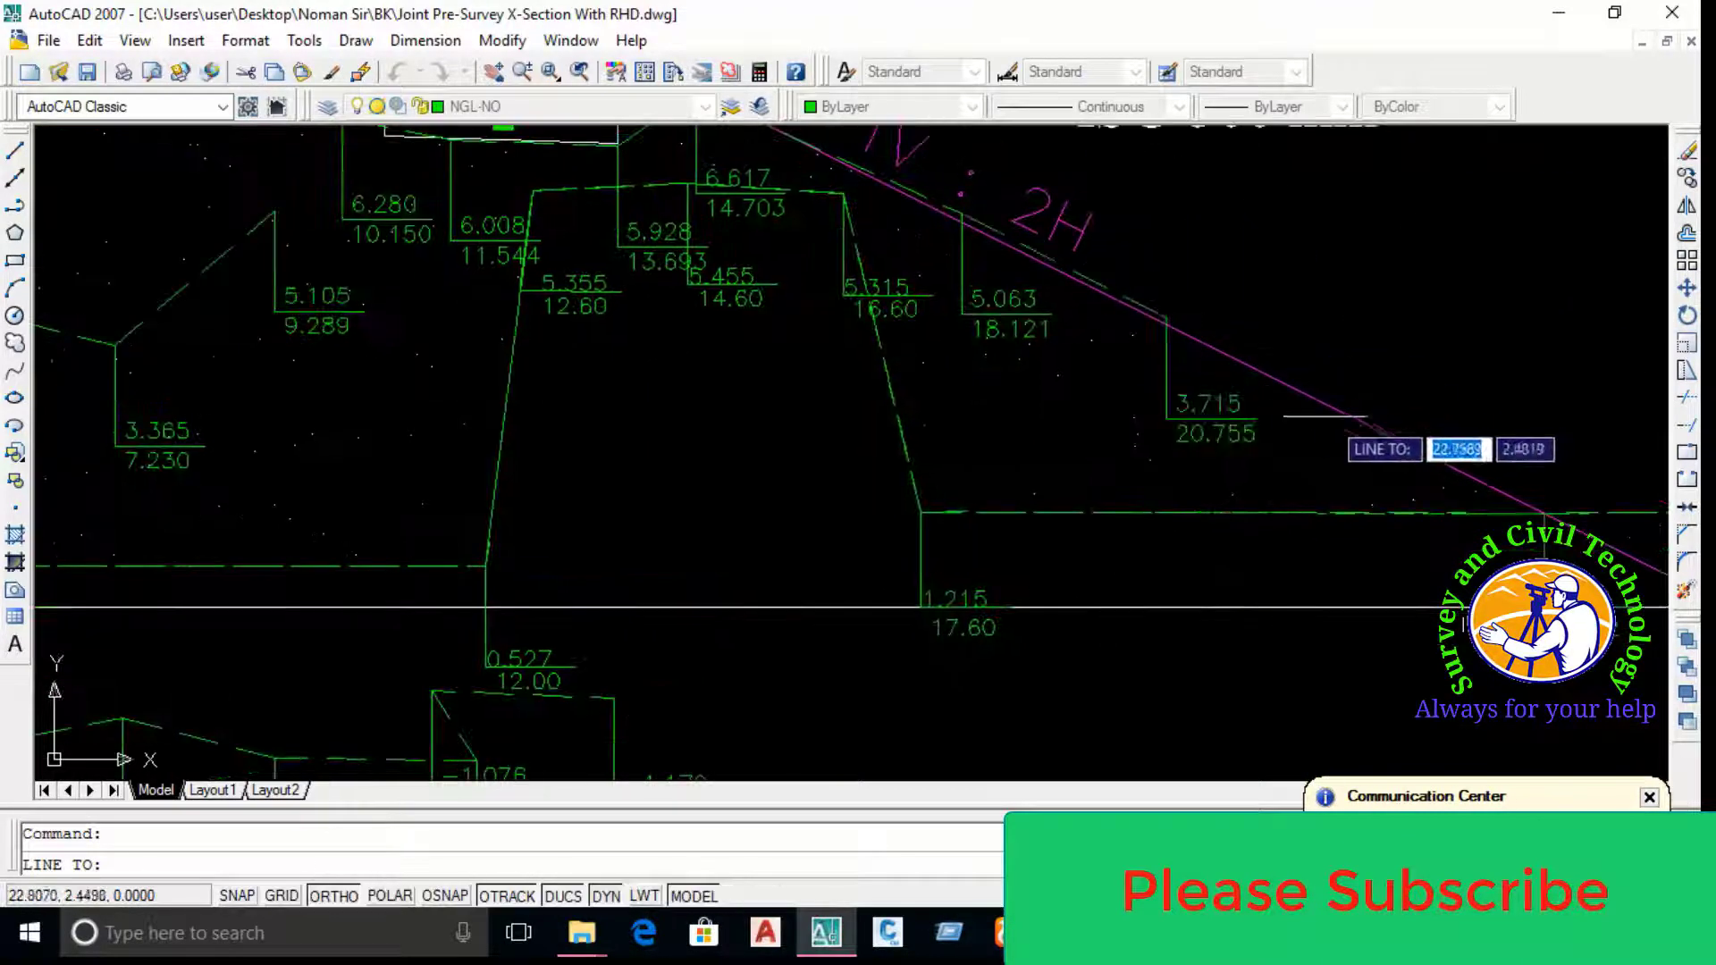
left_click(1334, 402)
key("Return")
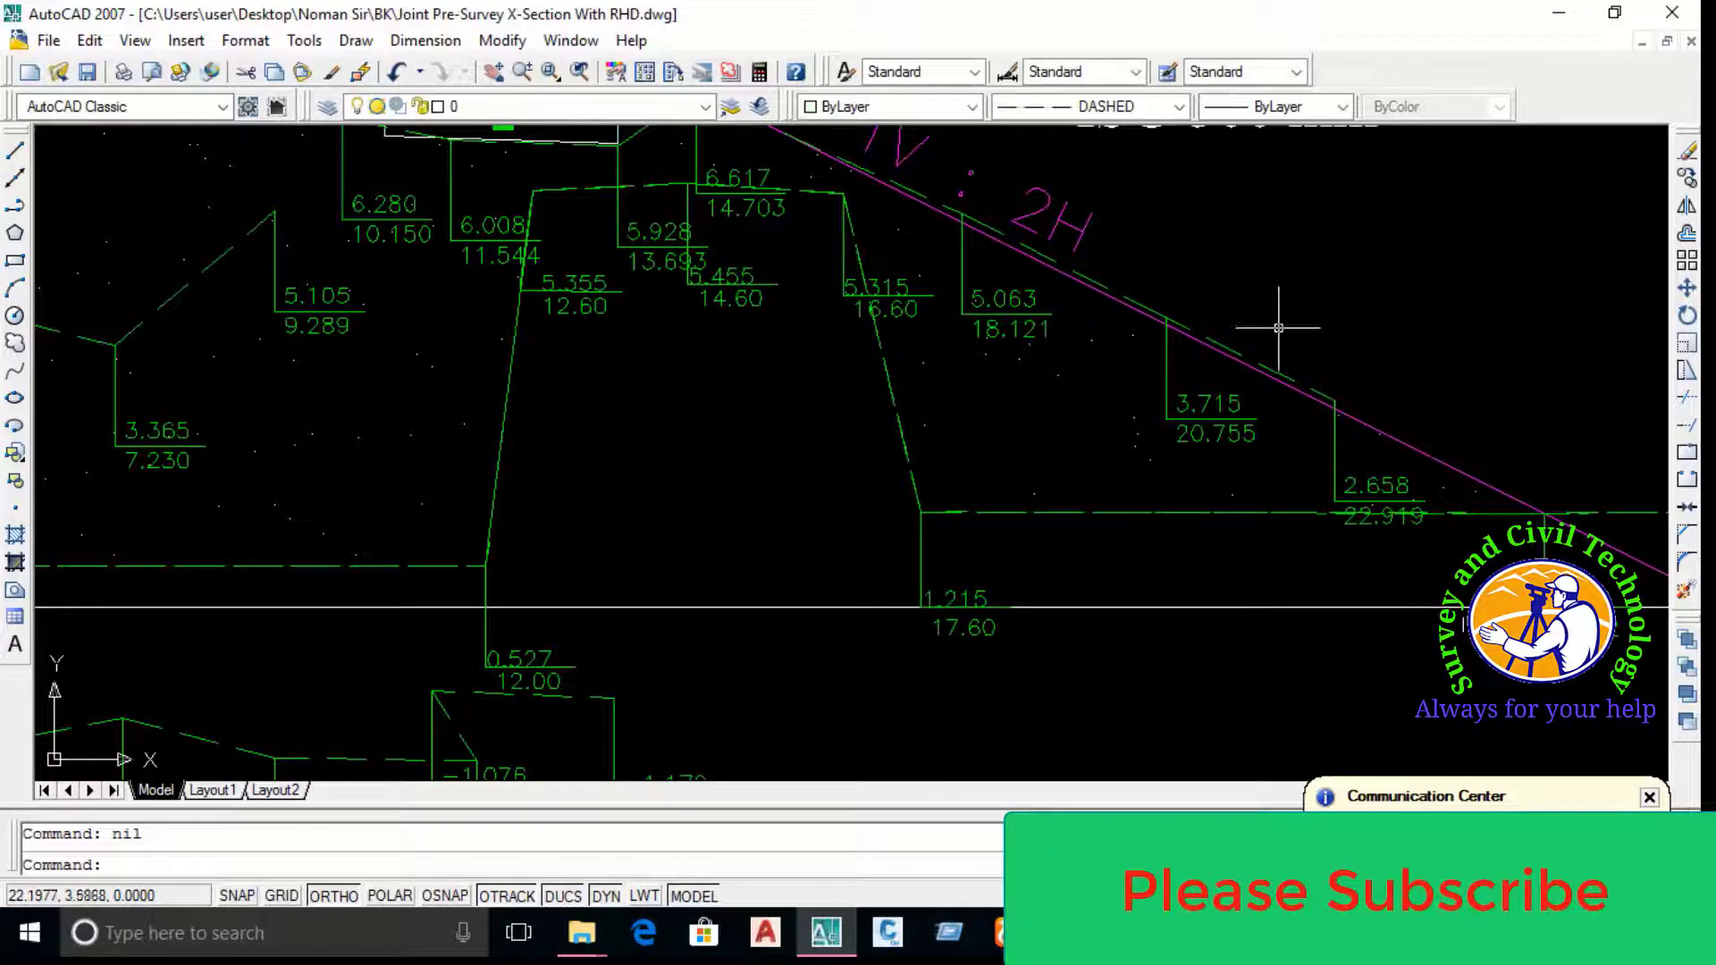
key("Escape")
scroll(1278, 328, "down", 2)
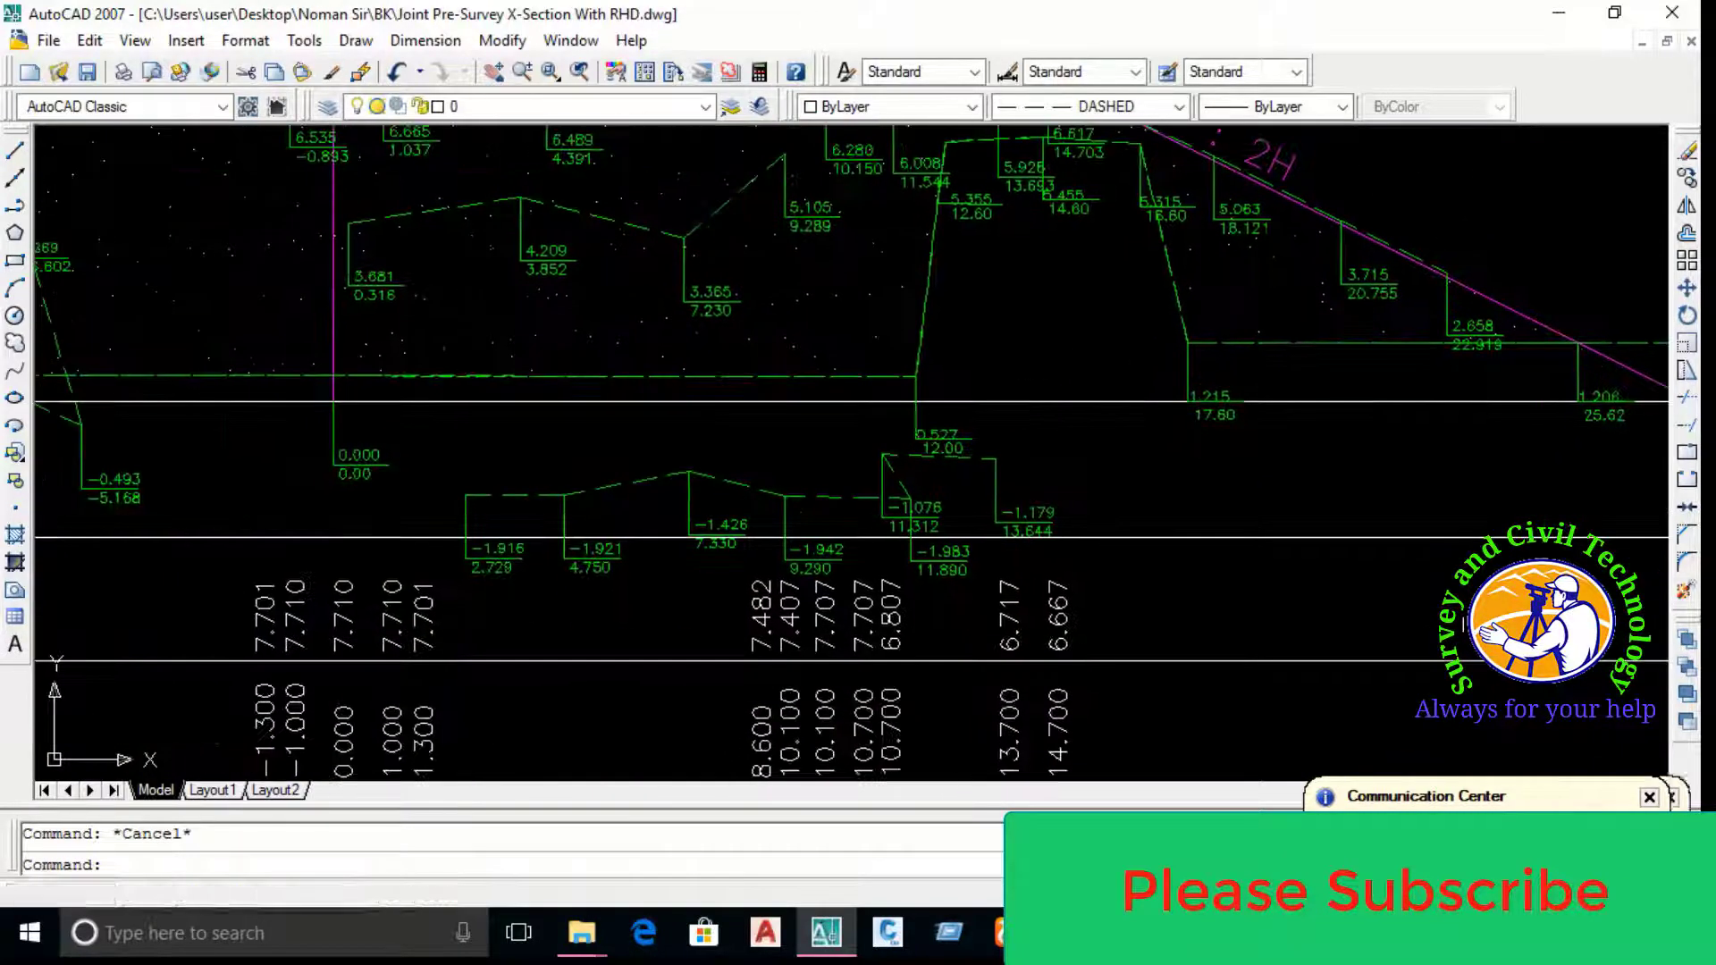
scroll(972, 508, "down", 3)
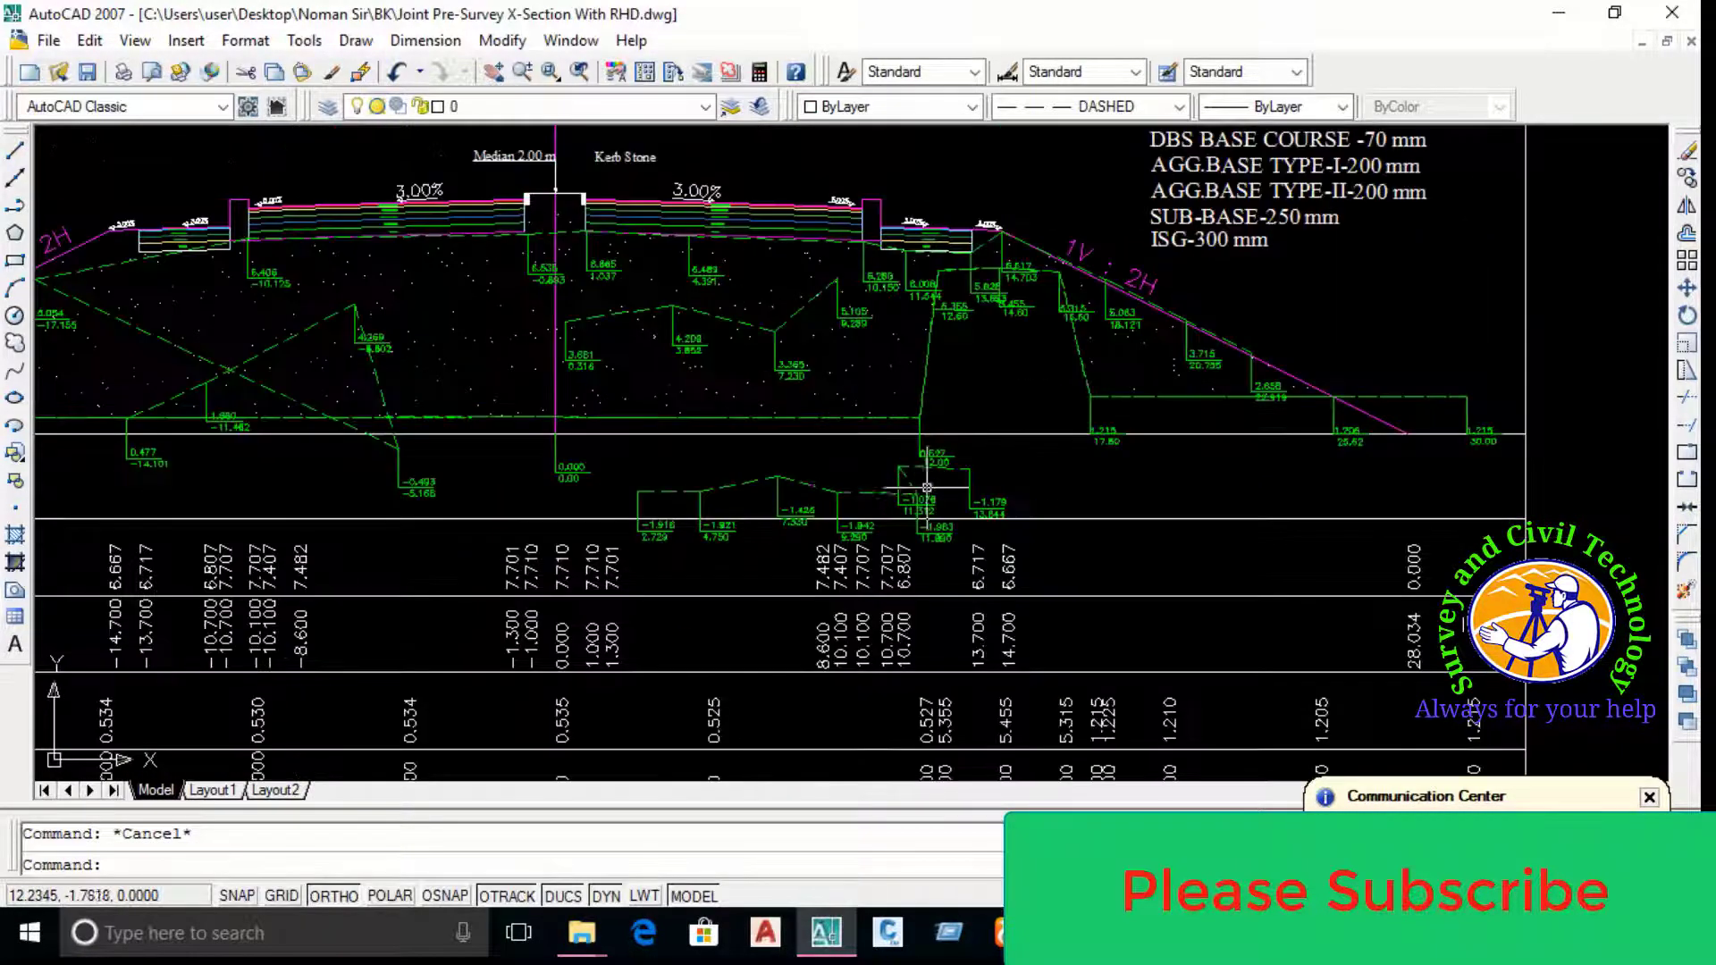
mouse_move(529, 503)
middle_mouse_down()
mouse_move(580, 457)
mouse_move(666, 502)
middle_mouse_up()
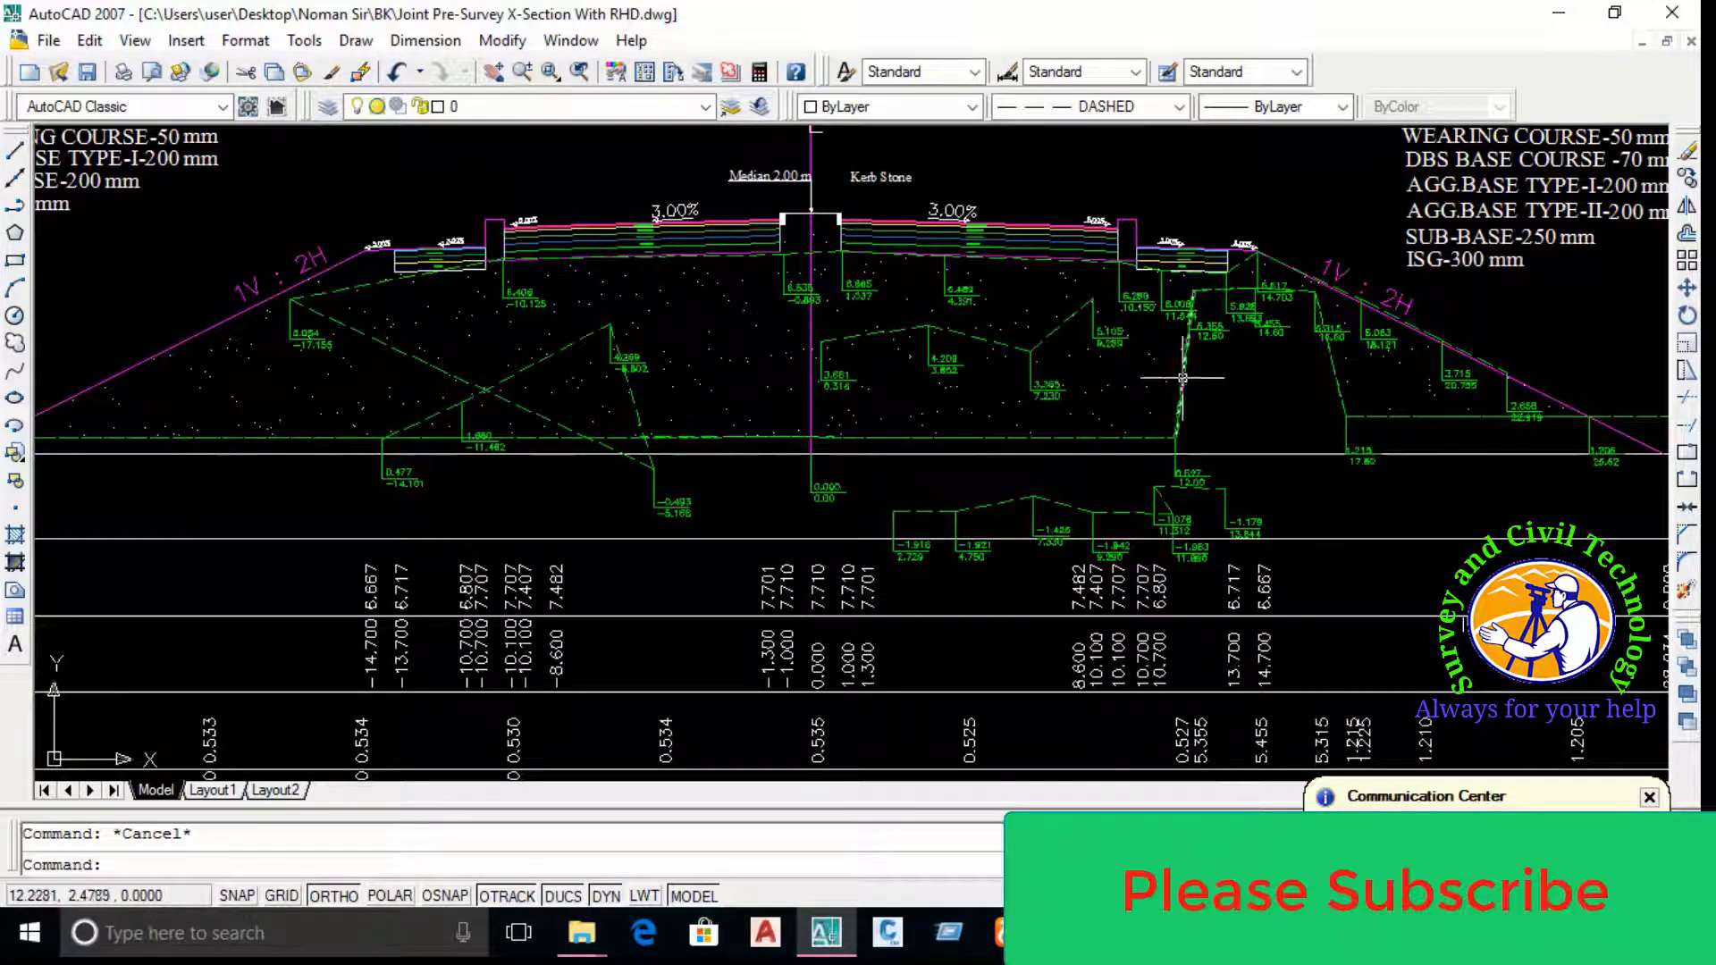
scroll(1245, 308, "up", 3)
scroll(1251, 312, "up", 1)
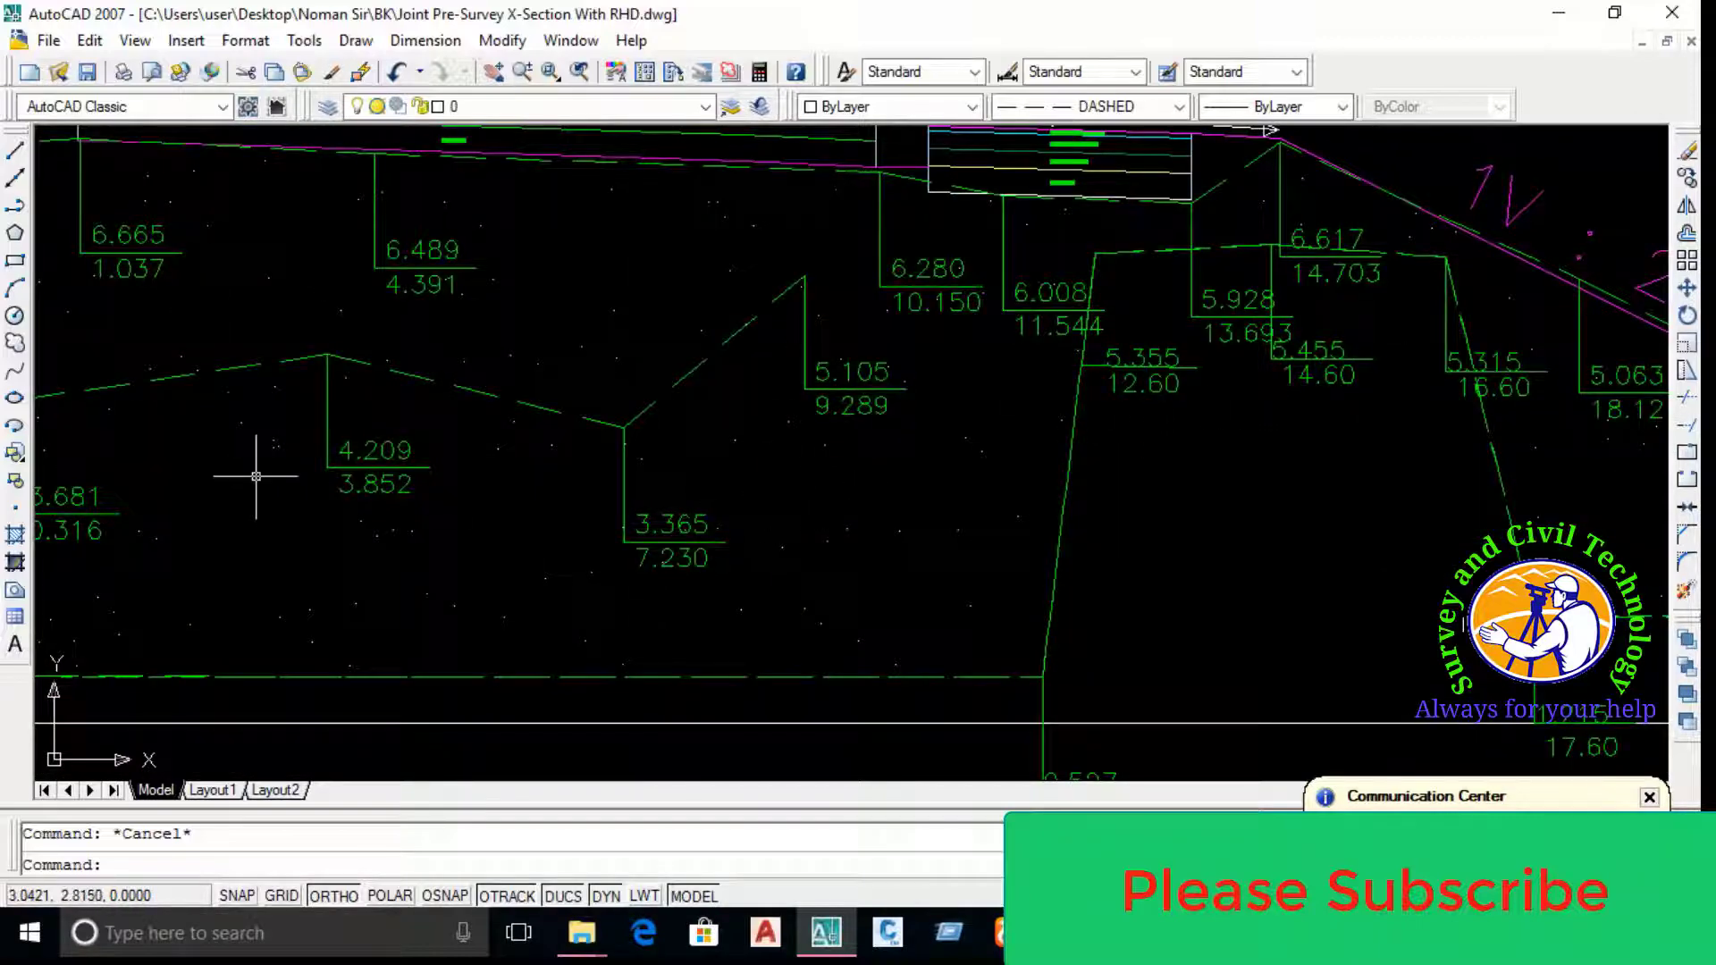
middle_click_drag(48, 486, 609, 421)
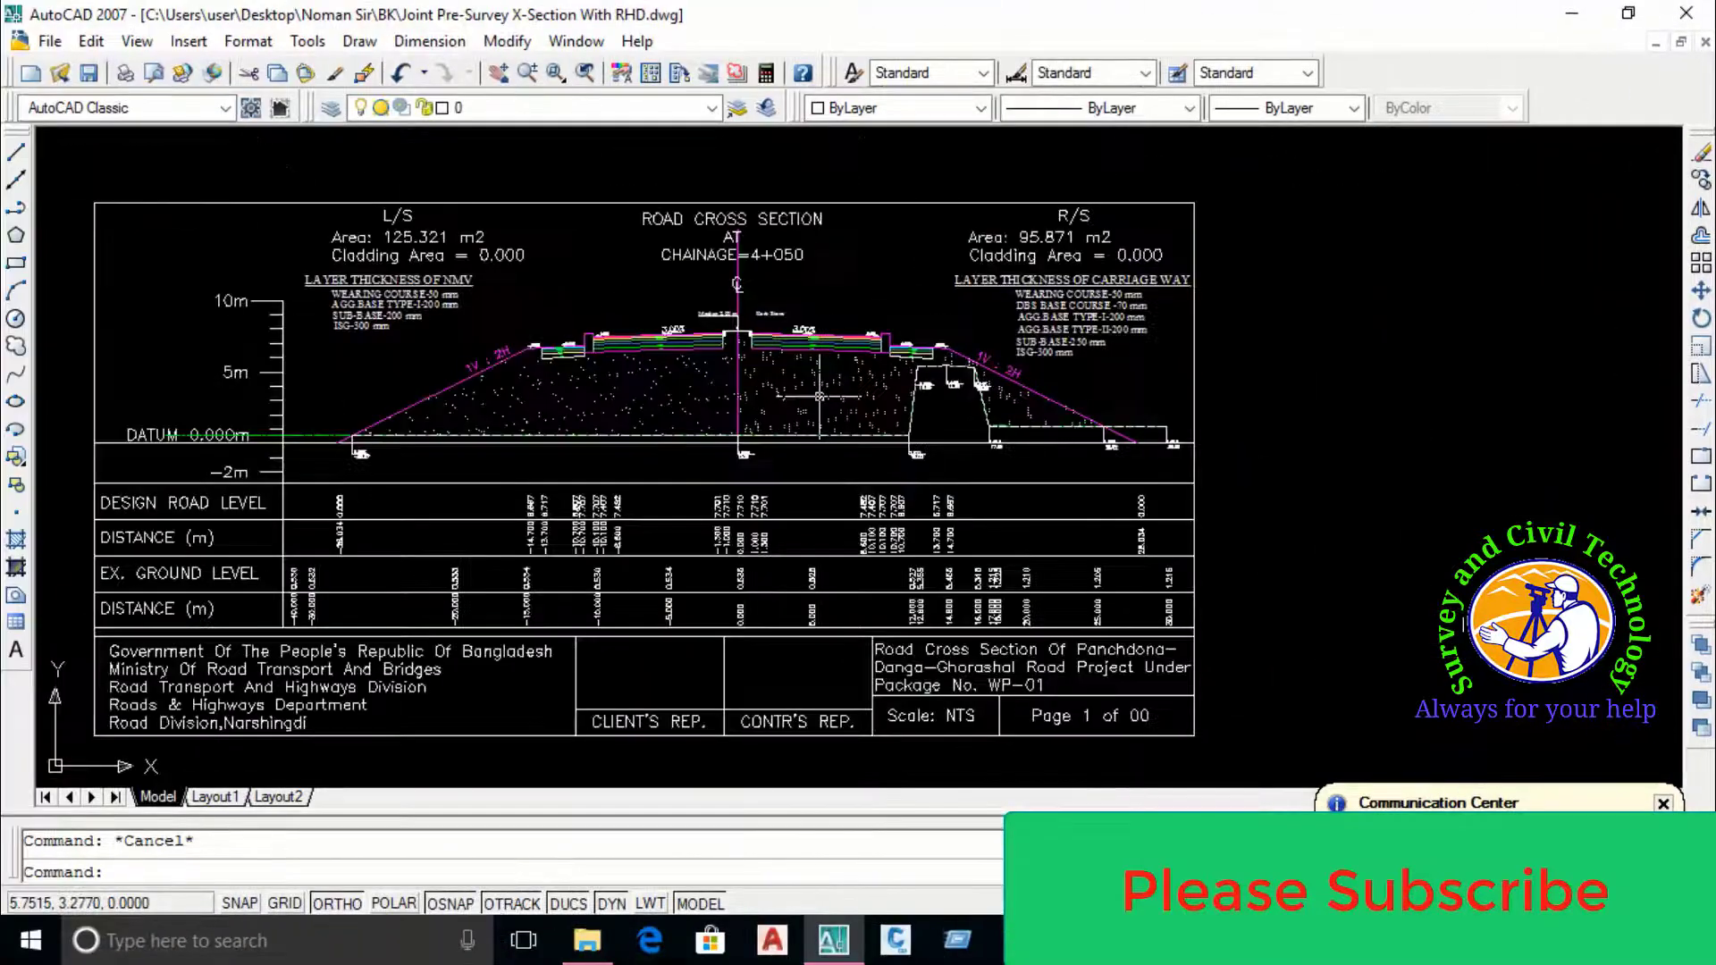
Zoom to the centre line and erase the old 0.535 / 0.00 label and its leader
middle_click_drag(813, 401, 787, 430)
scroll(771, 429, "up", 2)
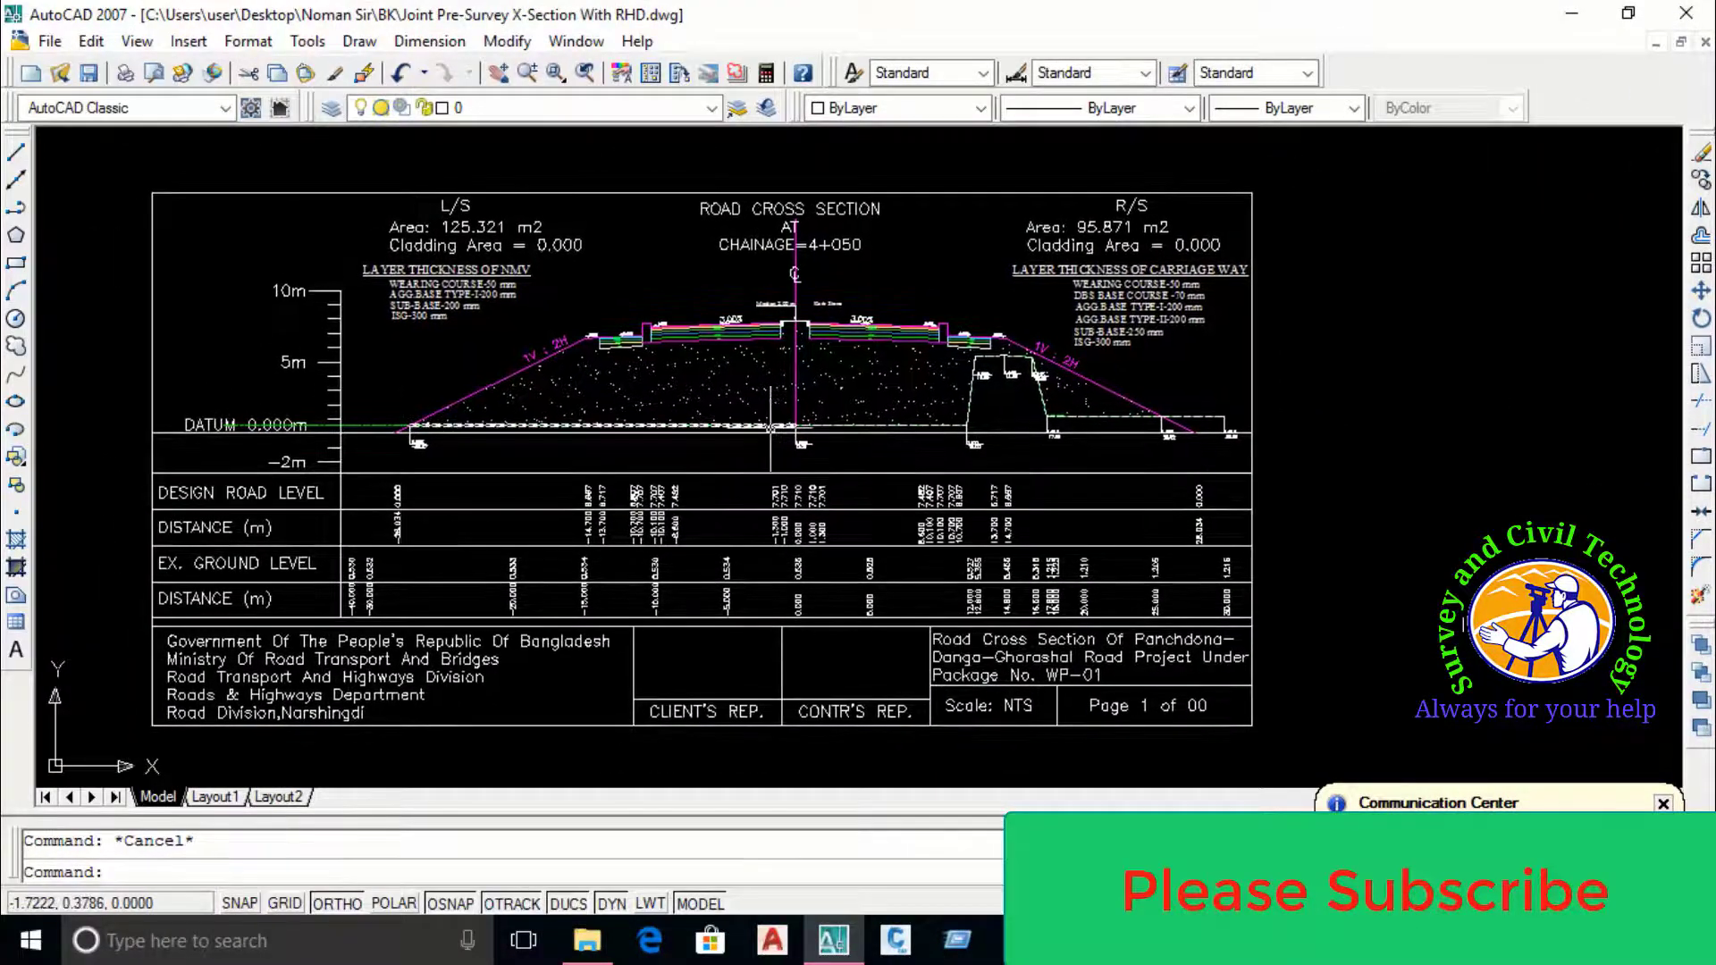
scroll(771, 429, "up", 3)
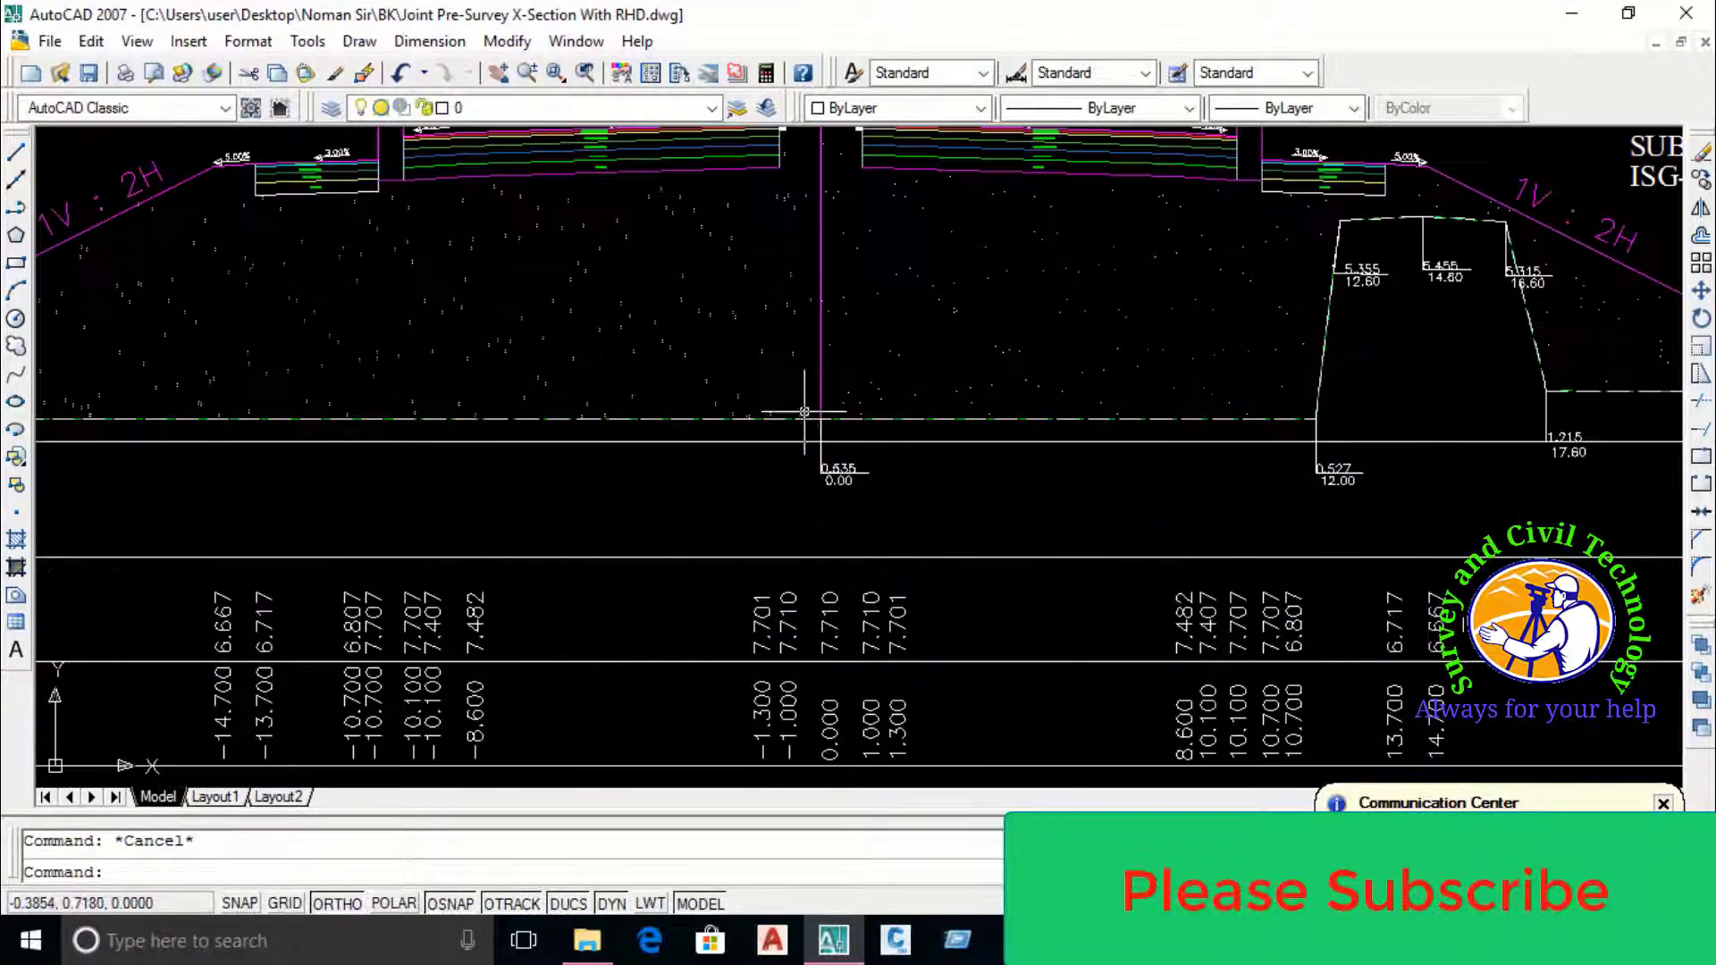
scroll(804, 413, "down", 2)
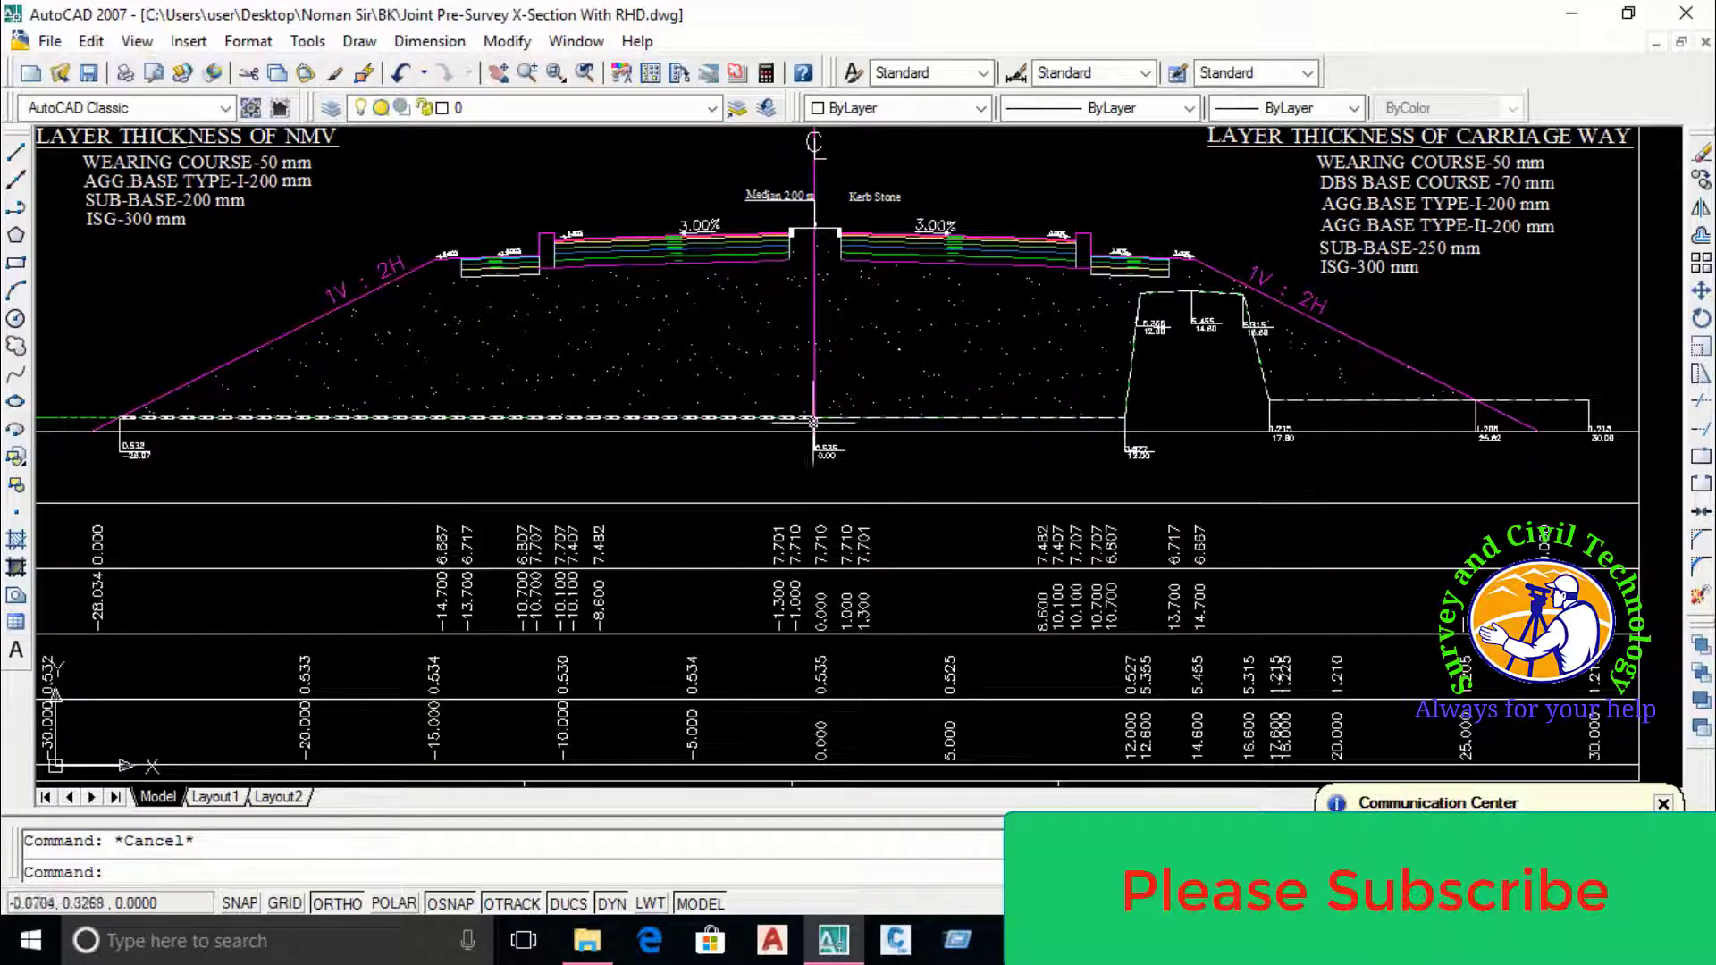
scroll(809, 438, "up", 2)
scroll(818, 451, "up", 2)
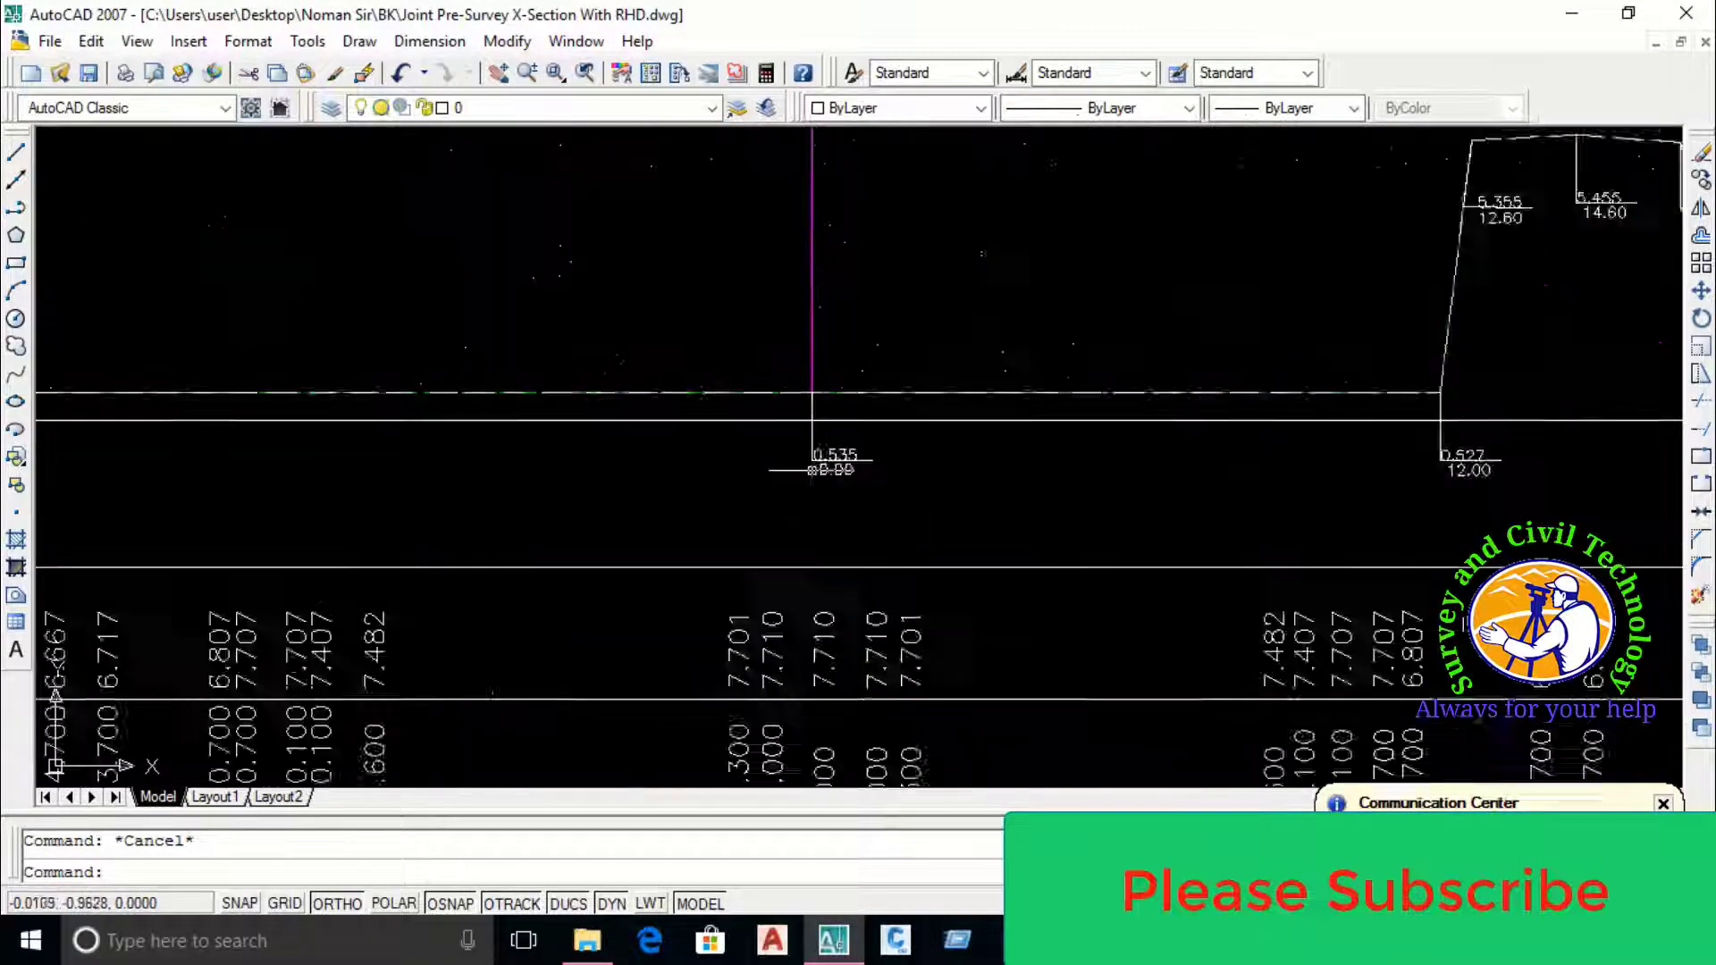
scroll(819, 460, "up", 1)
scroll(822, 456, "up", 1)
scroll(812, 371, "down", 1)
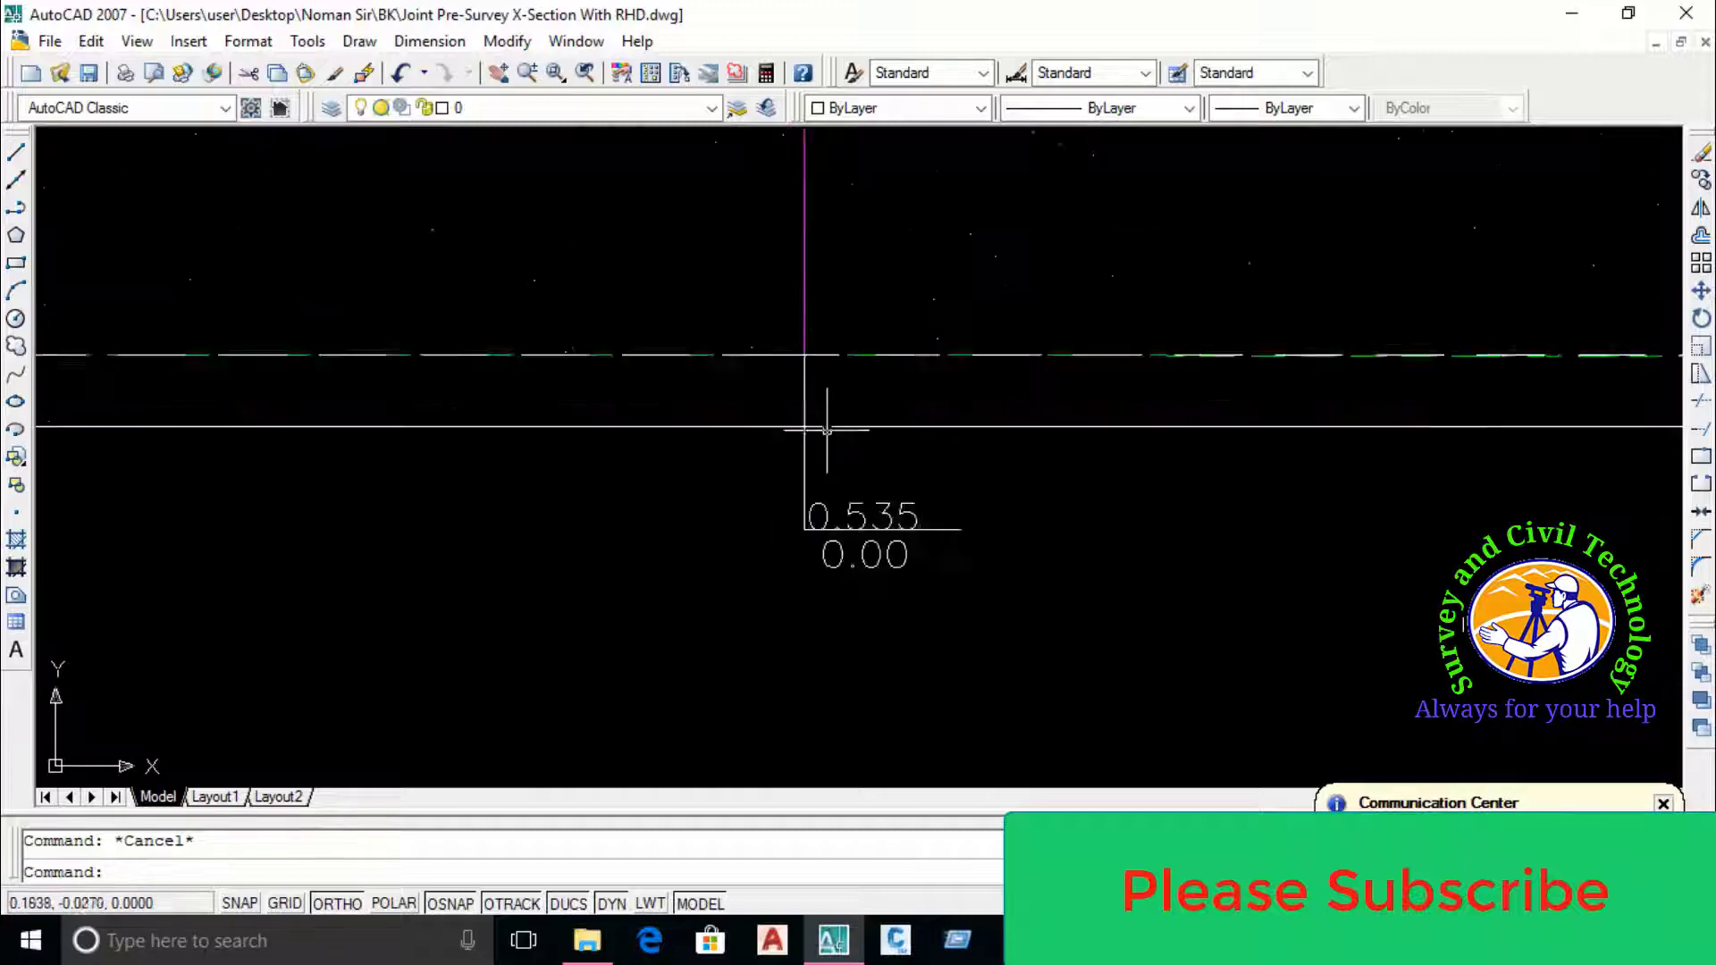
scroll(816, 403, "down", 2)
left_click(860, 457)
left_click(768, 492)
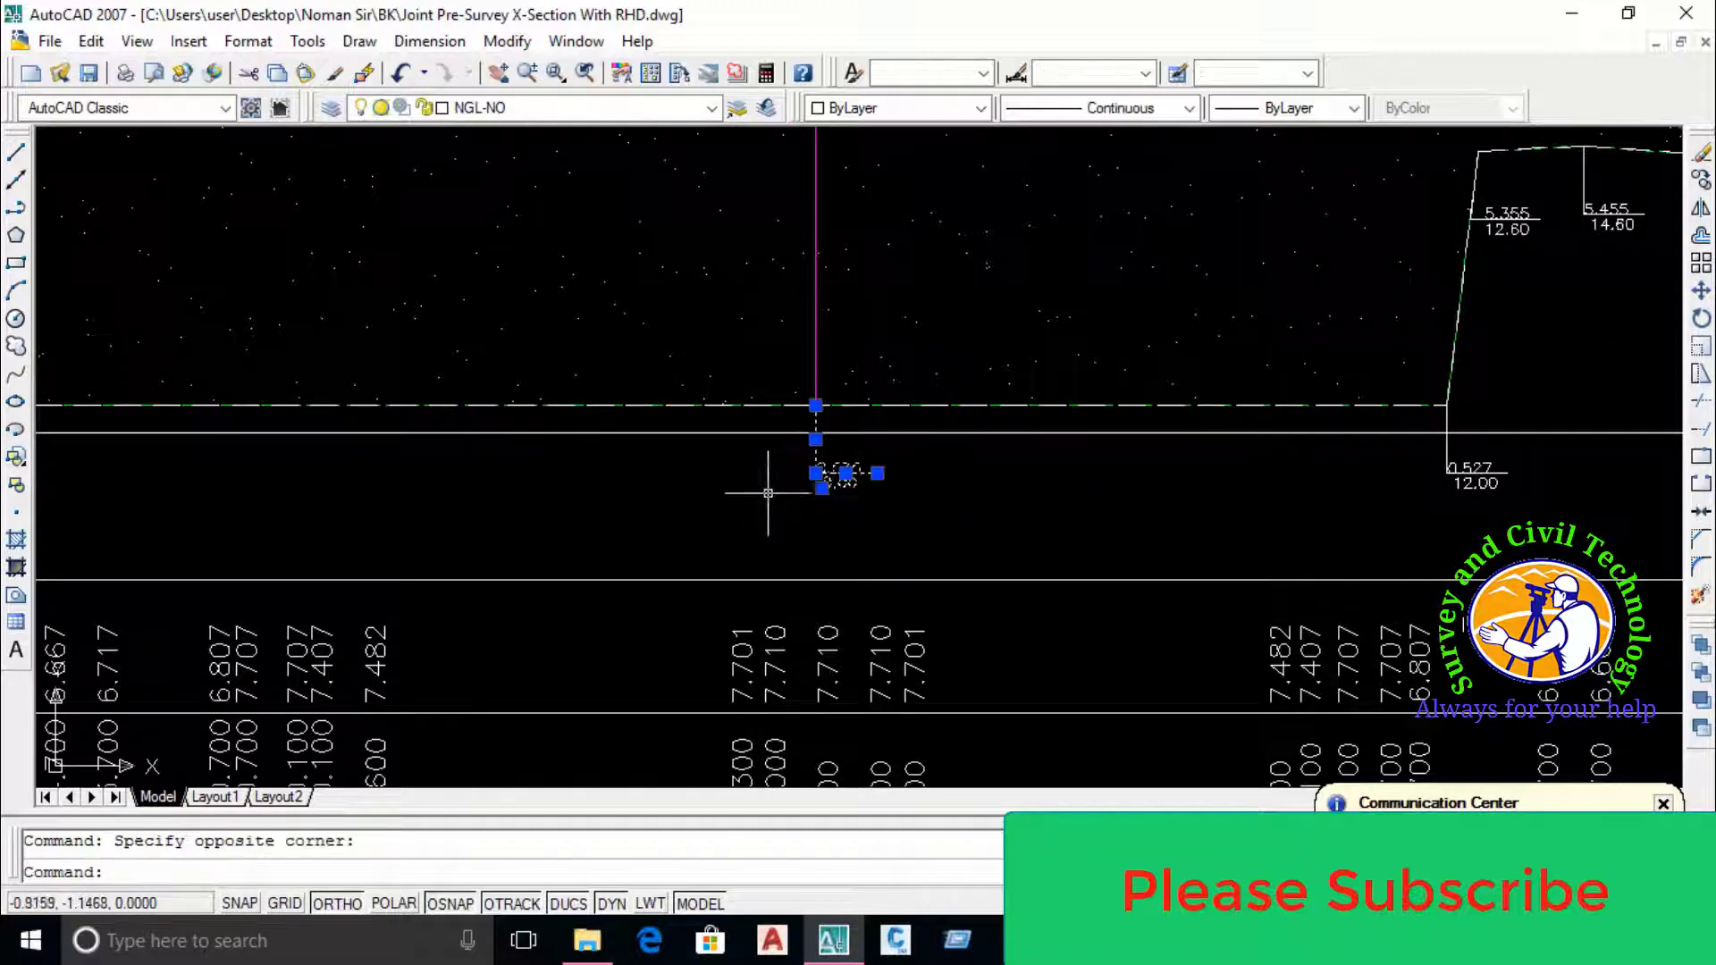
key("Delete")
Select the ground line and vertical centre line to check their intersection, then clear the selection
scroll(824, 430, "up", 2)
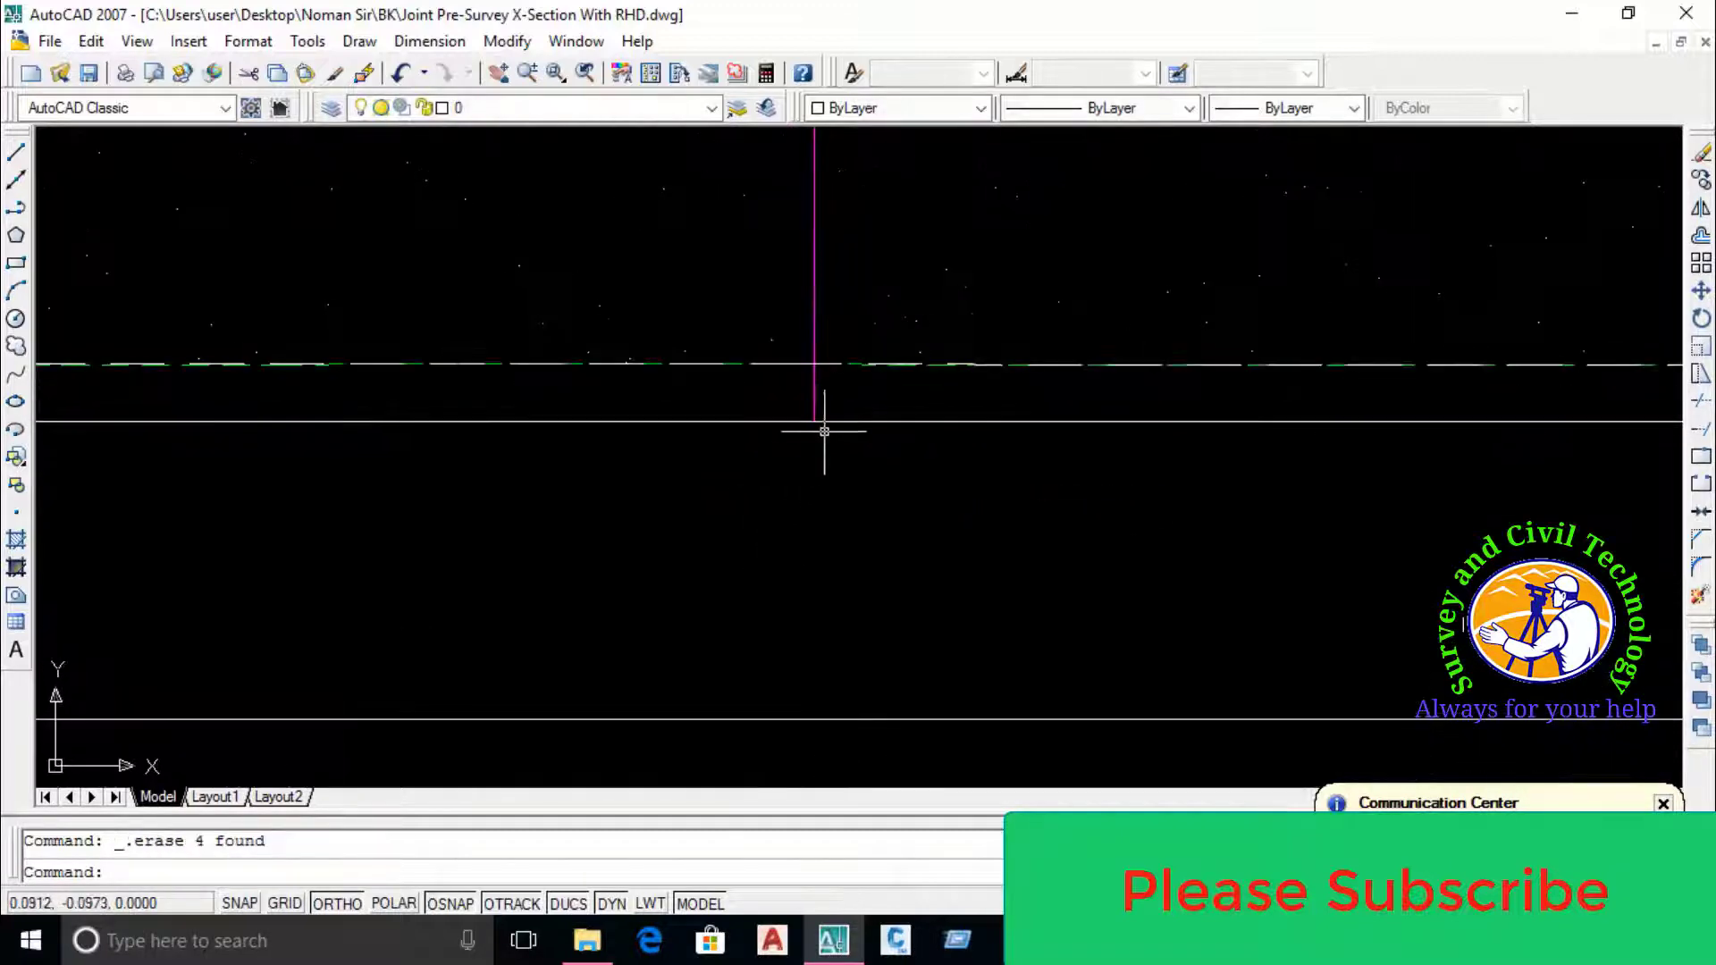
left_click(878, 413)
left_click(862, 452)
left_click(829, 309)
left_click(811, 392)
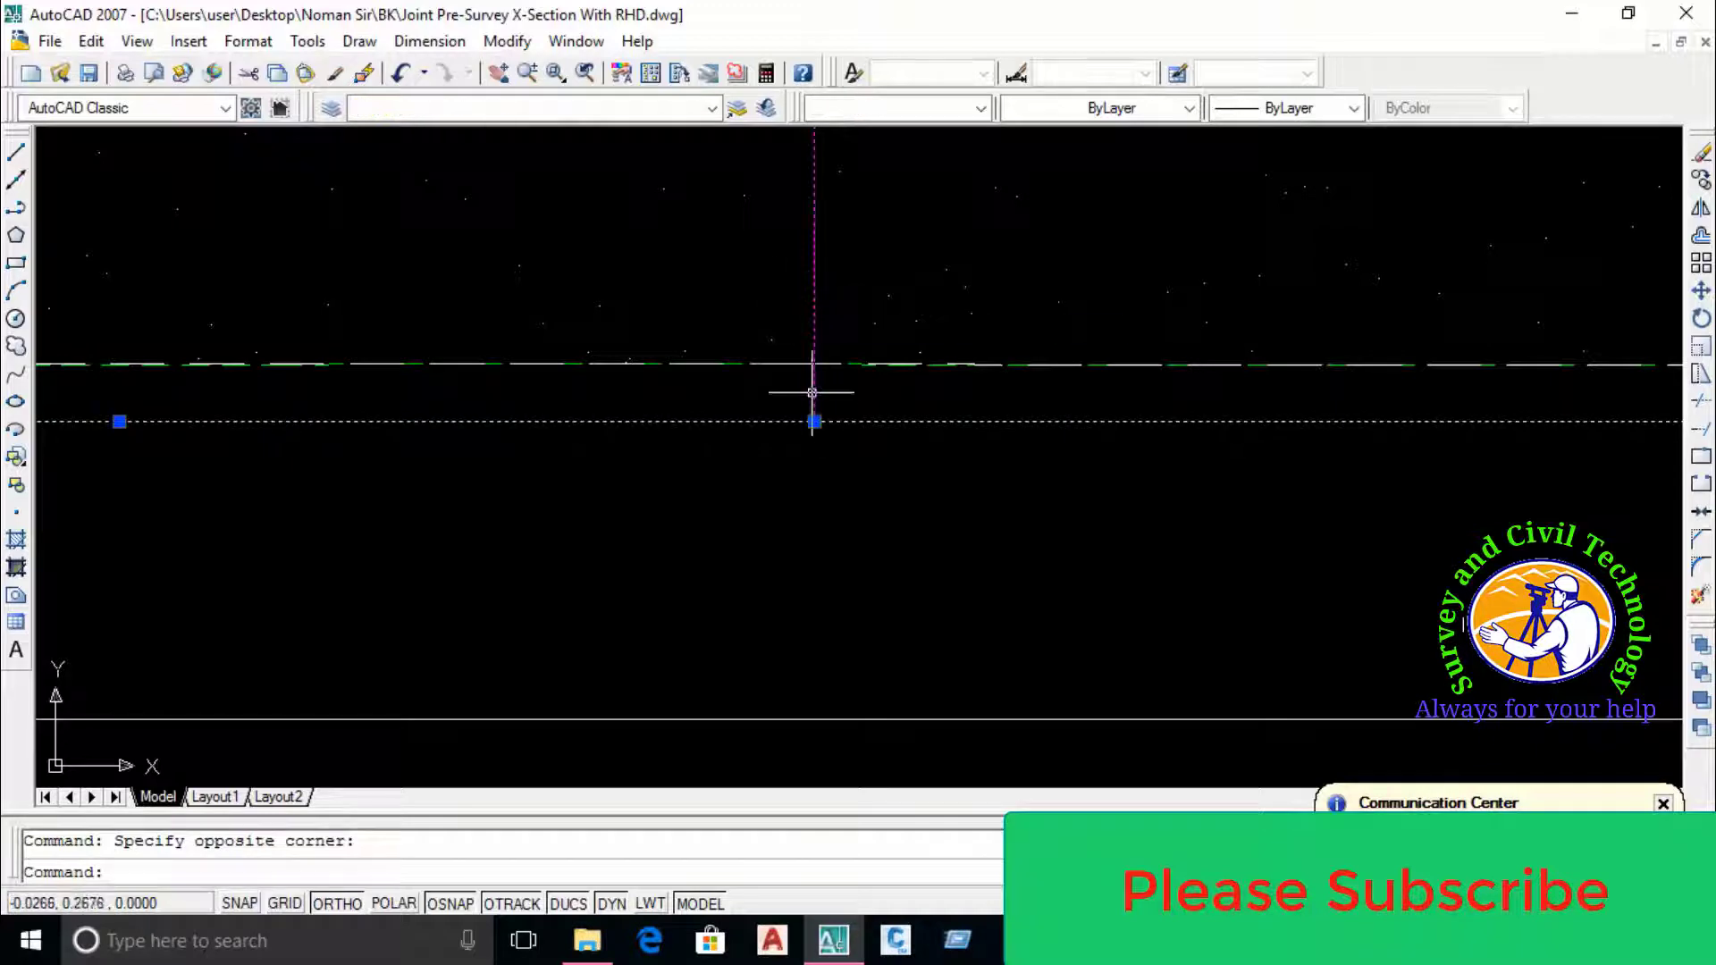
key("Escape")
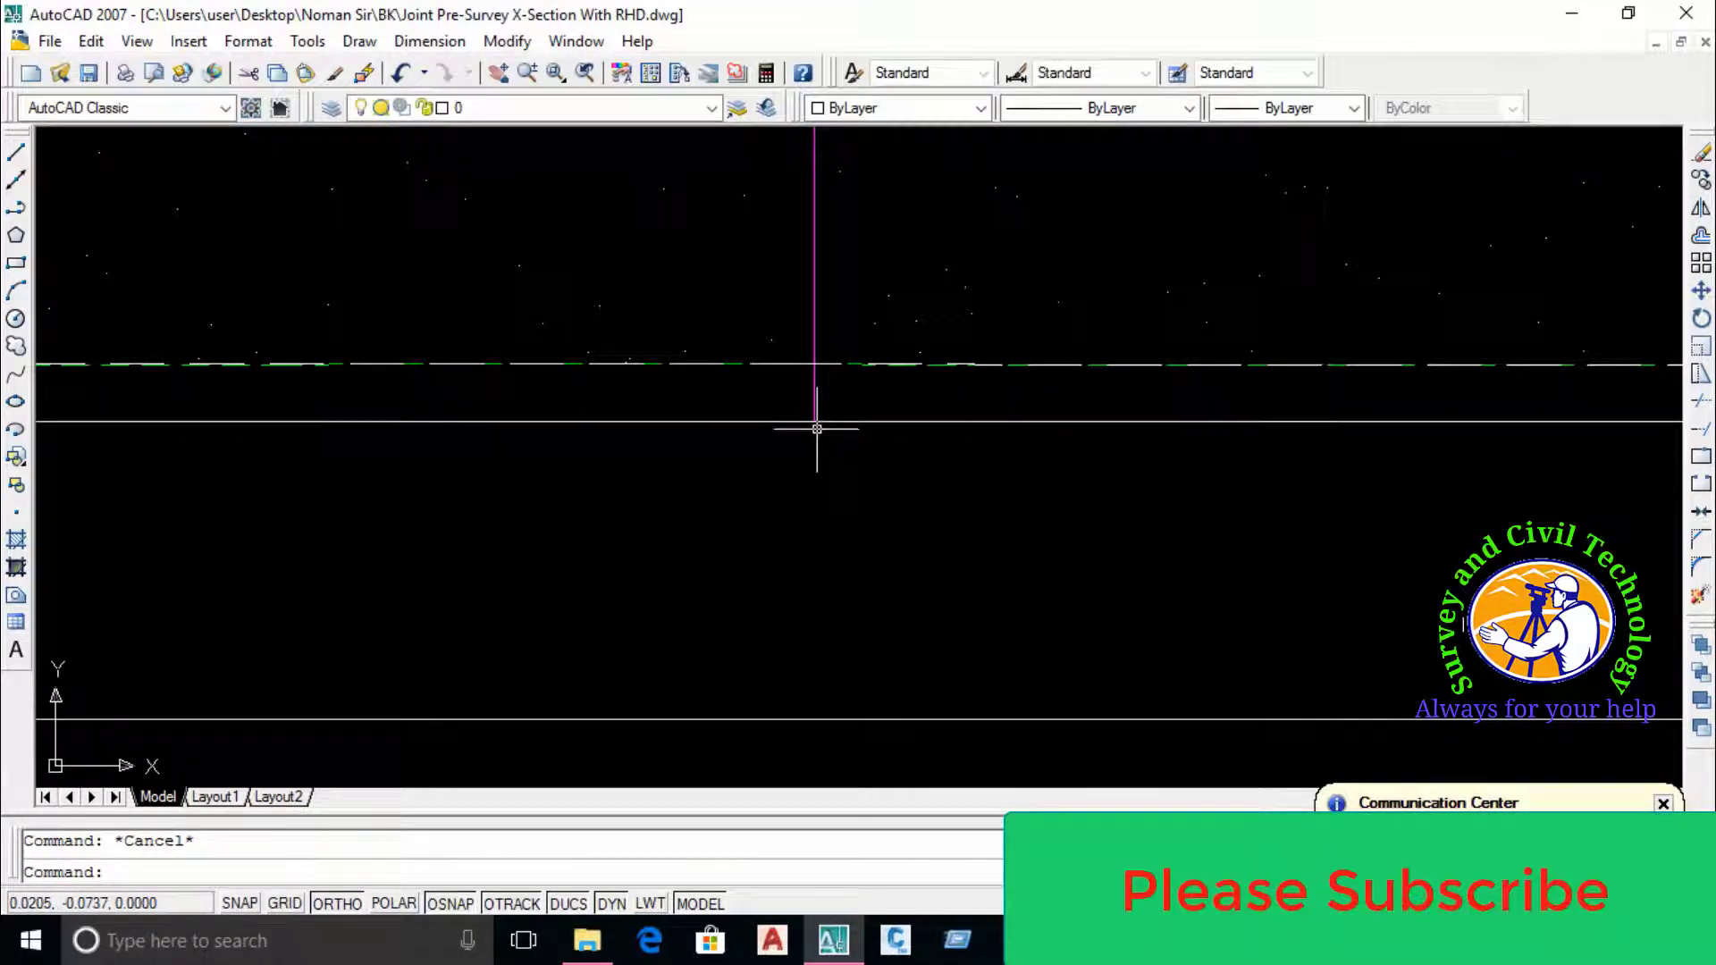
Run the N labelling routine on the centre-line ground point, placing a 0.000 / 0.00 label
type("N")
key("Return")
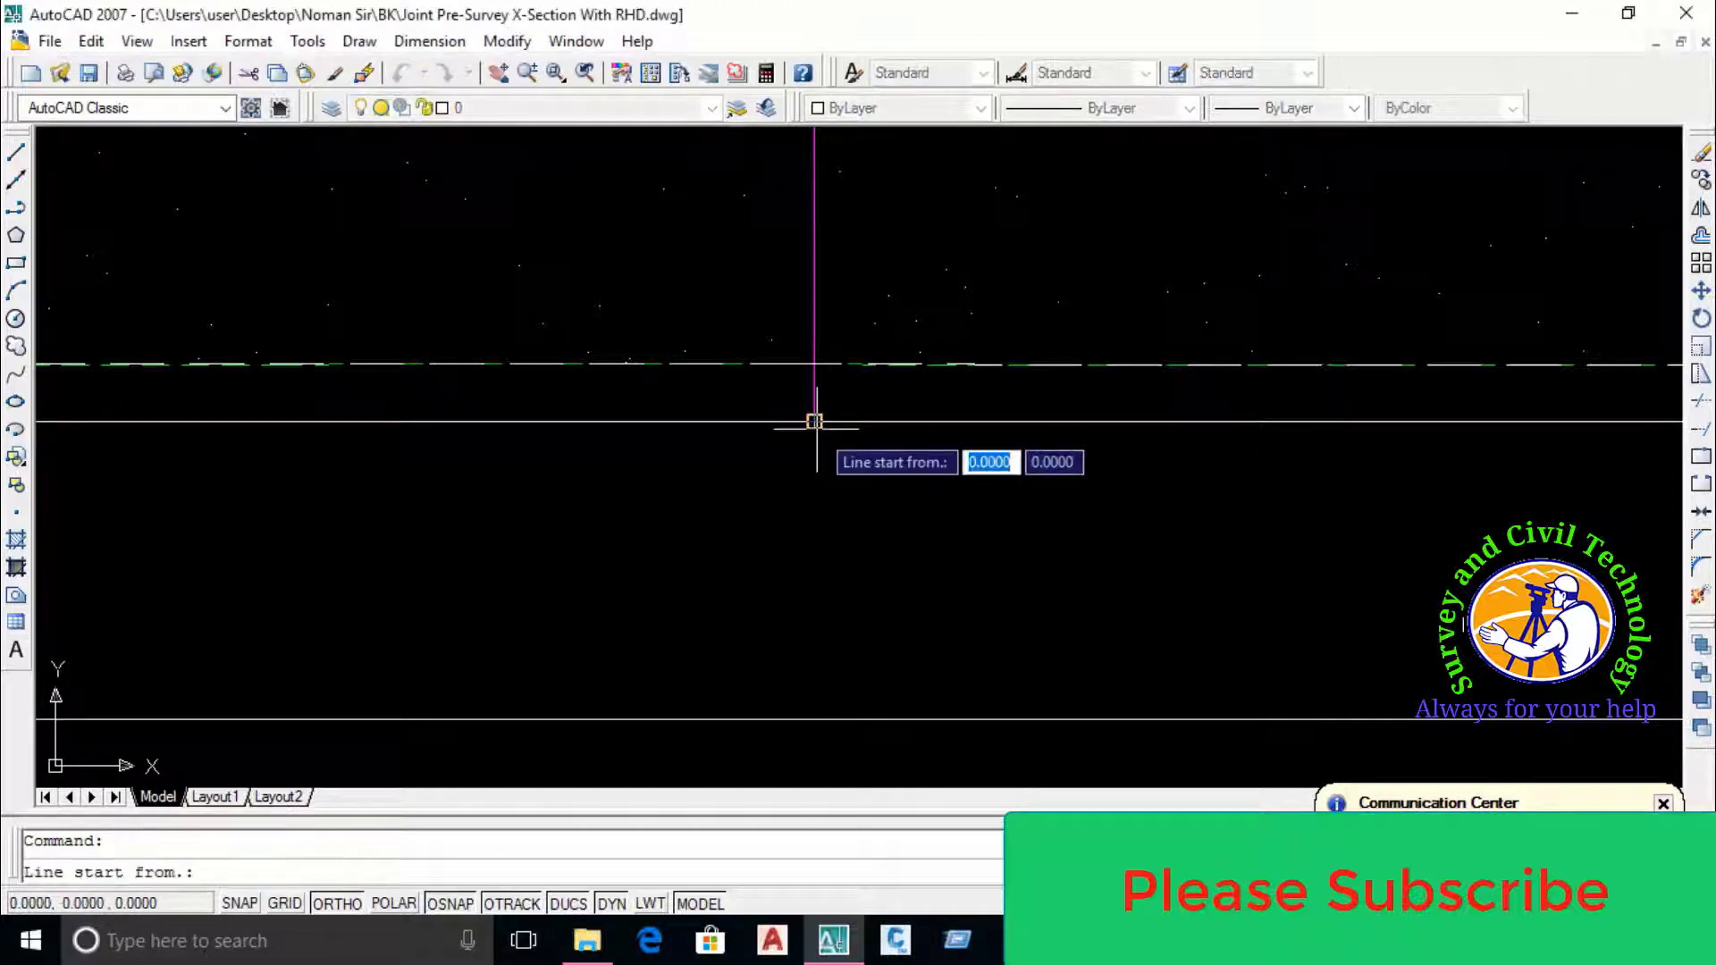
left_click(815, 421)
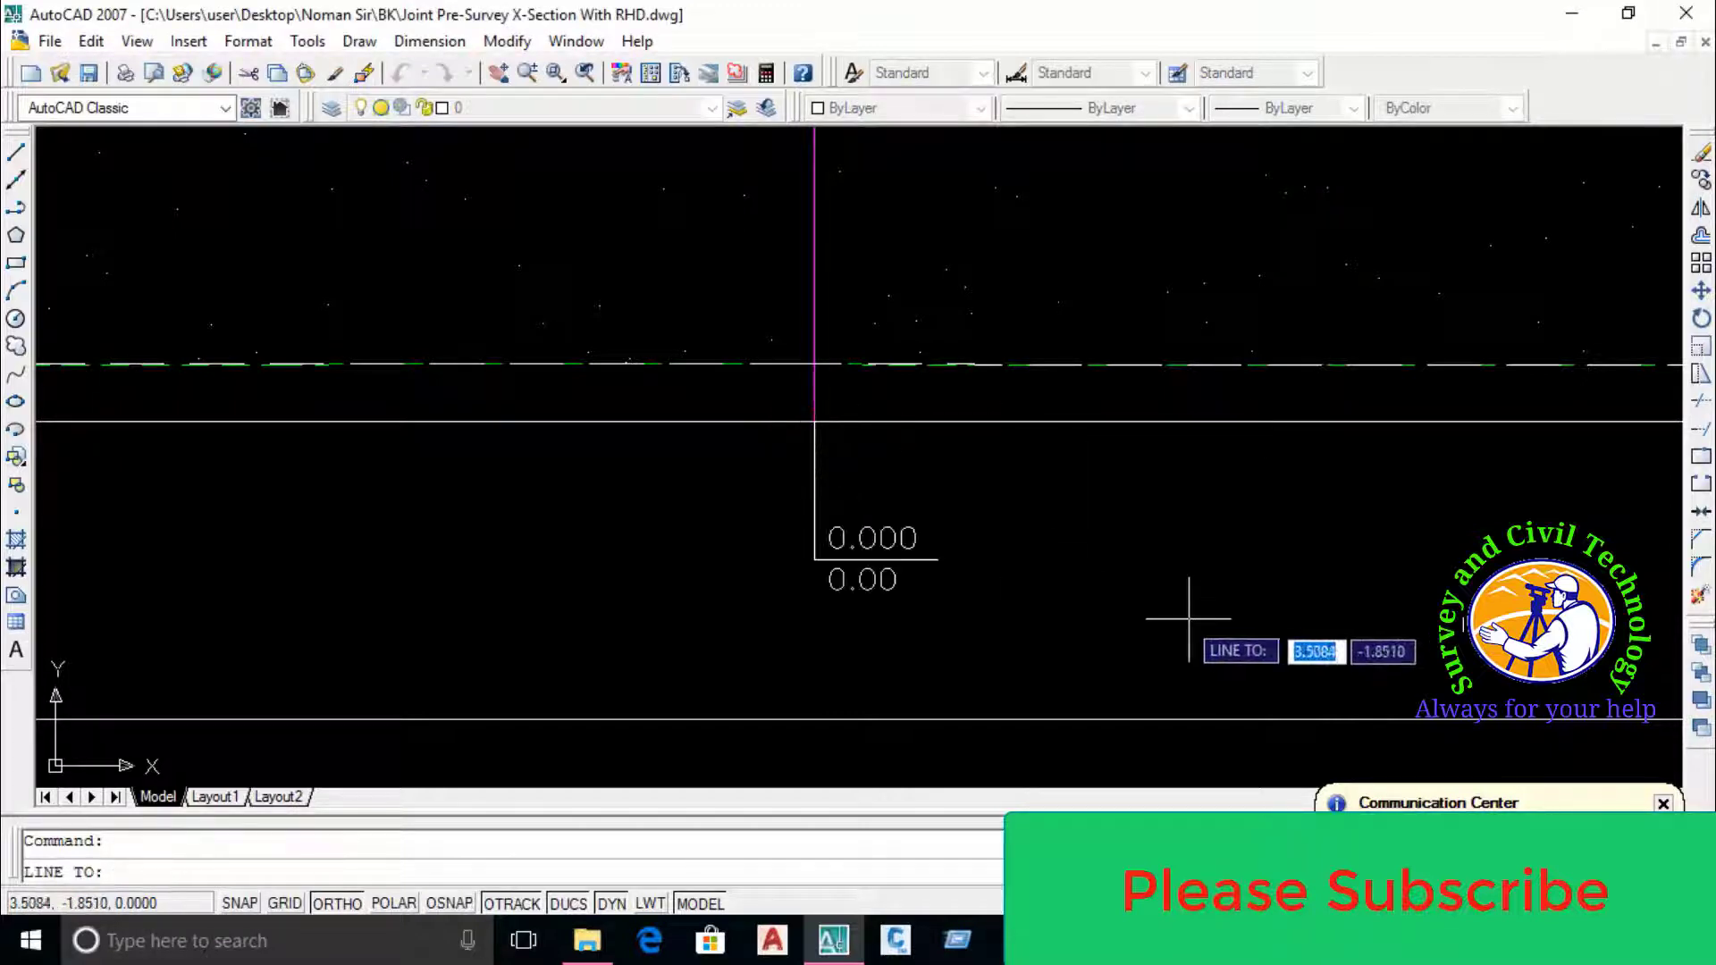
key("Escape")
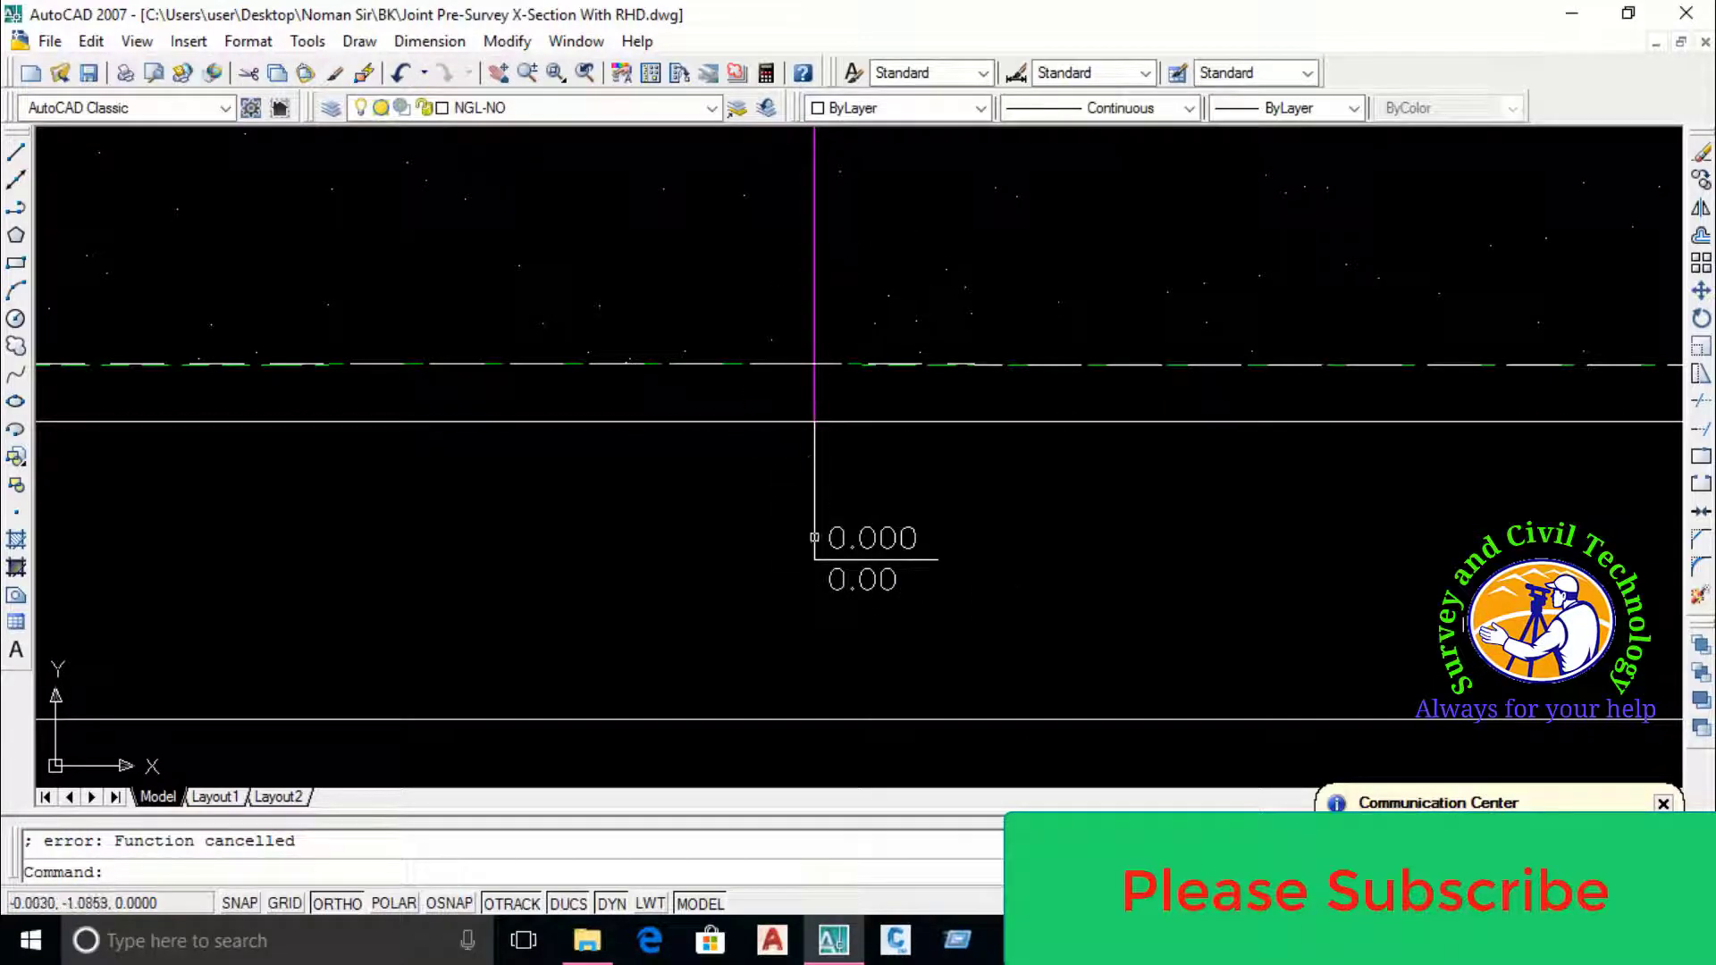
scroll(801, 489, "down", 1)
scroll(801, 489, "down", 1)
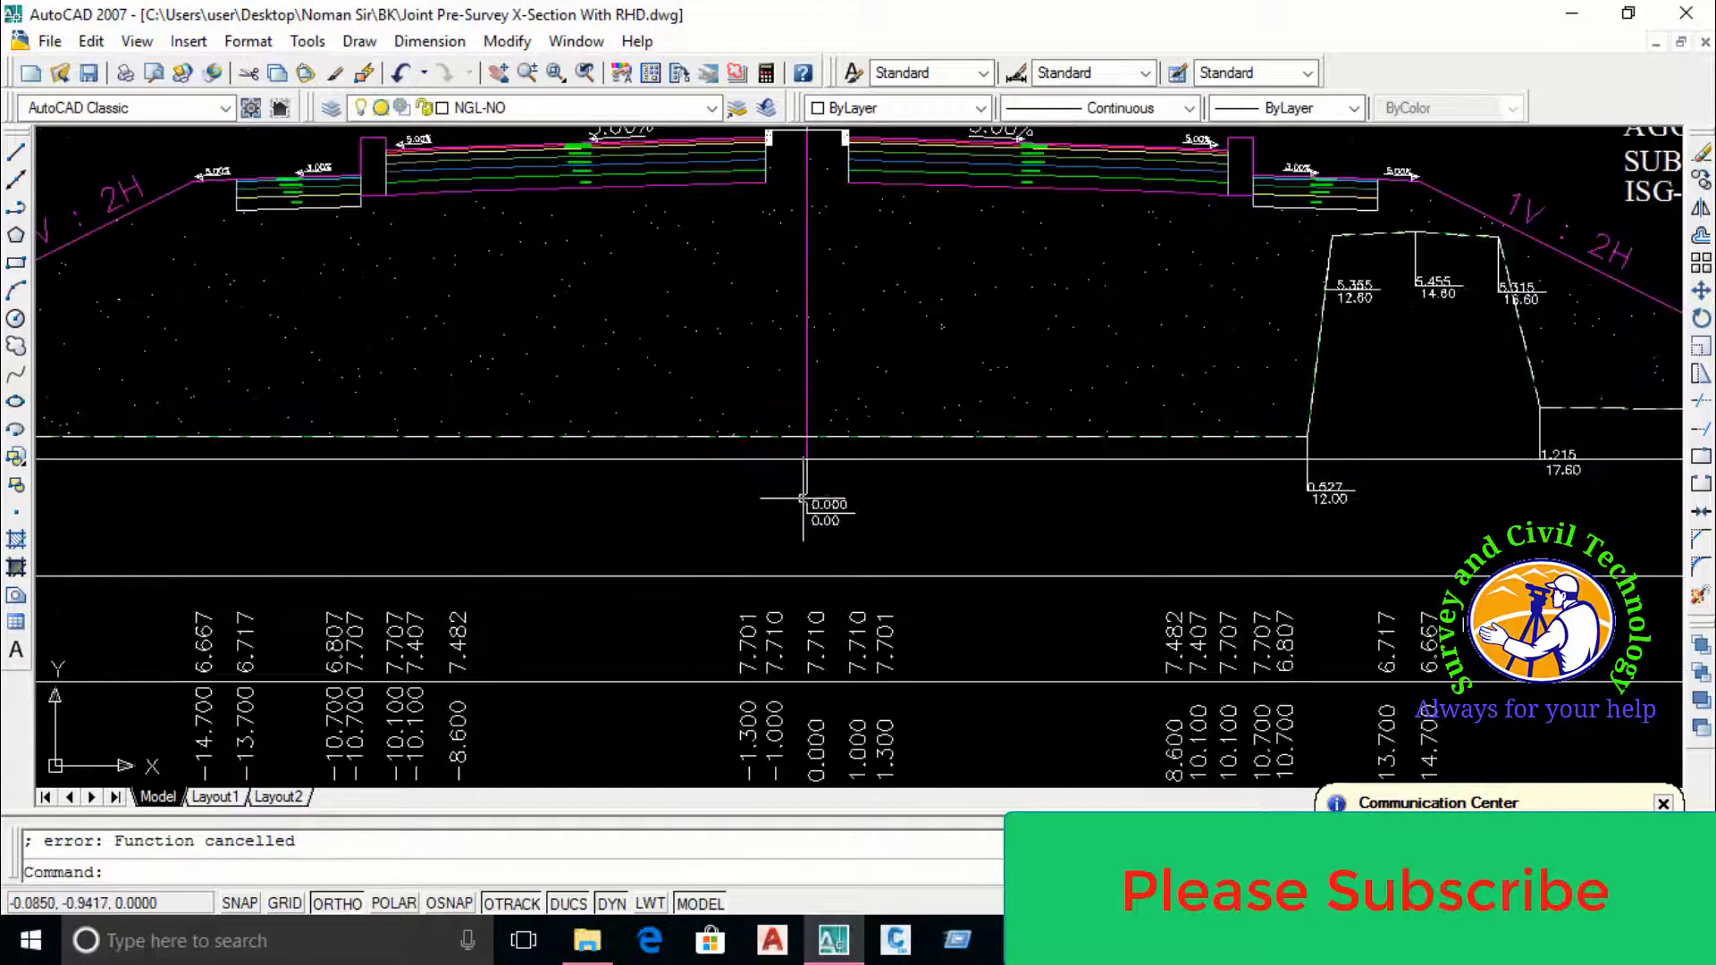
scroll(801, 474, "down", 1)
scroll(801, 458, "up", 1)
scroll(802, 456, "down", 3)
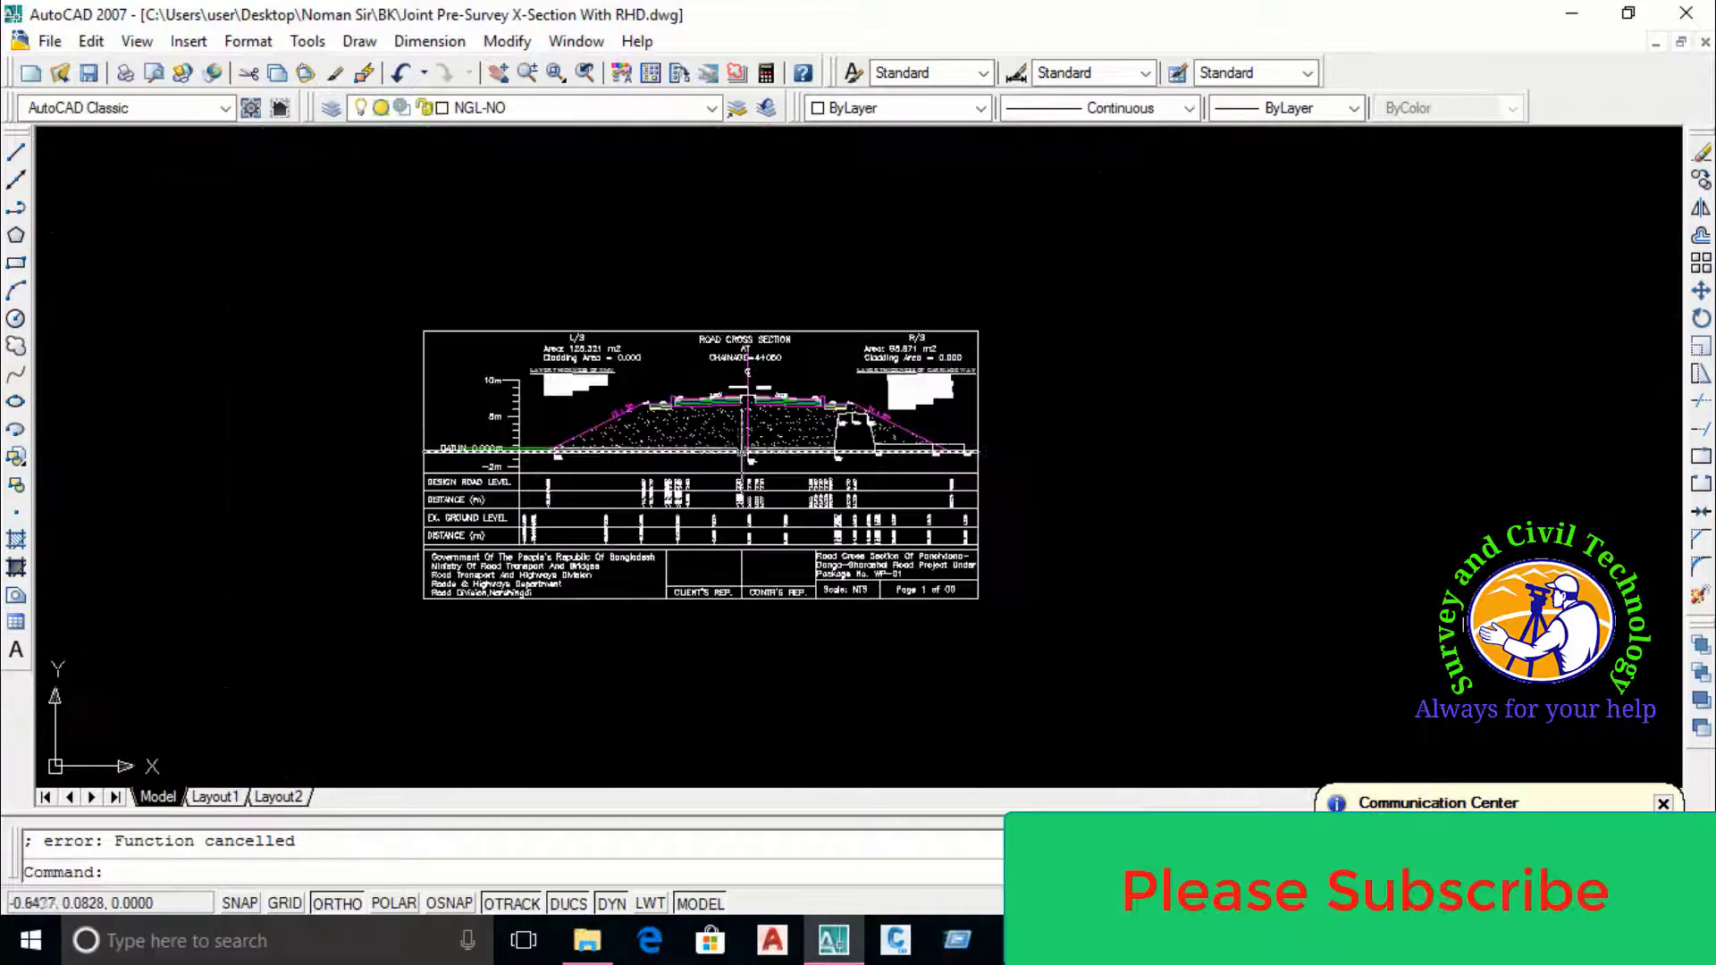
scroll(894, 500, "up", 1)
scroll(903, 514, "up", 1)
scroll(914, 522, "up", 1)
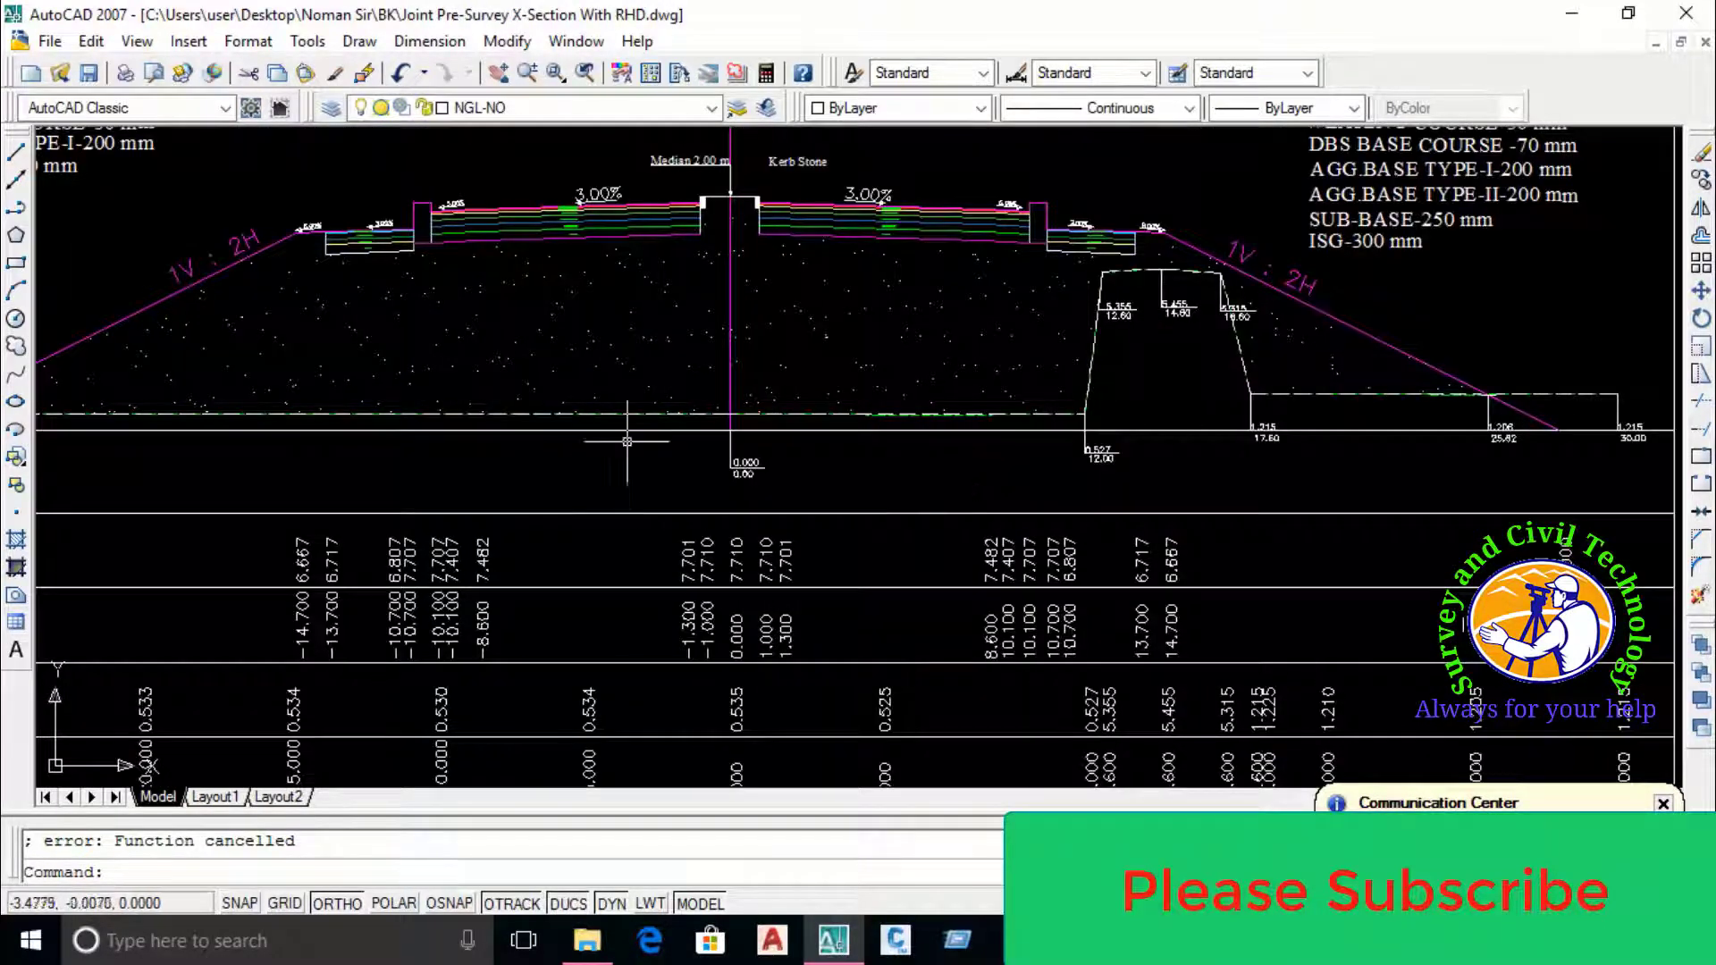
scroll(626, 460, "down", 2)
scroll(625, 461, "down", 1)
scroll(742, 471, "up", 2)
scroll(741, 471, "down", 1)
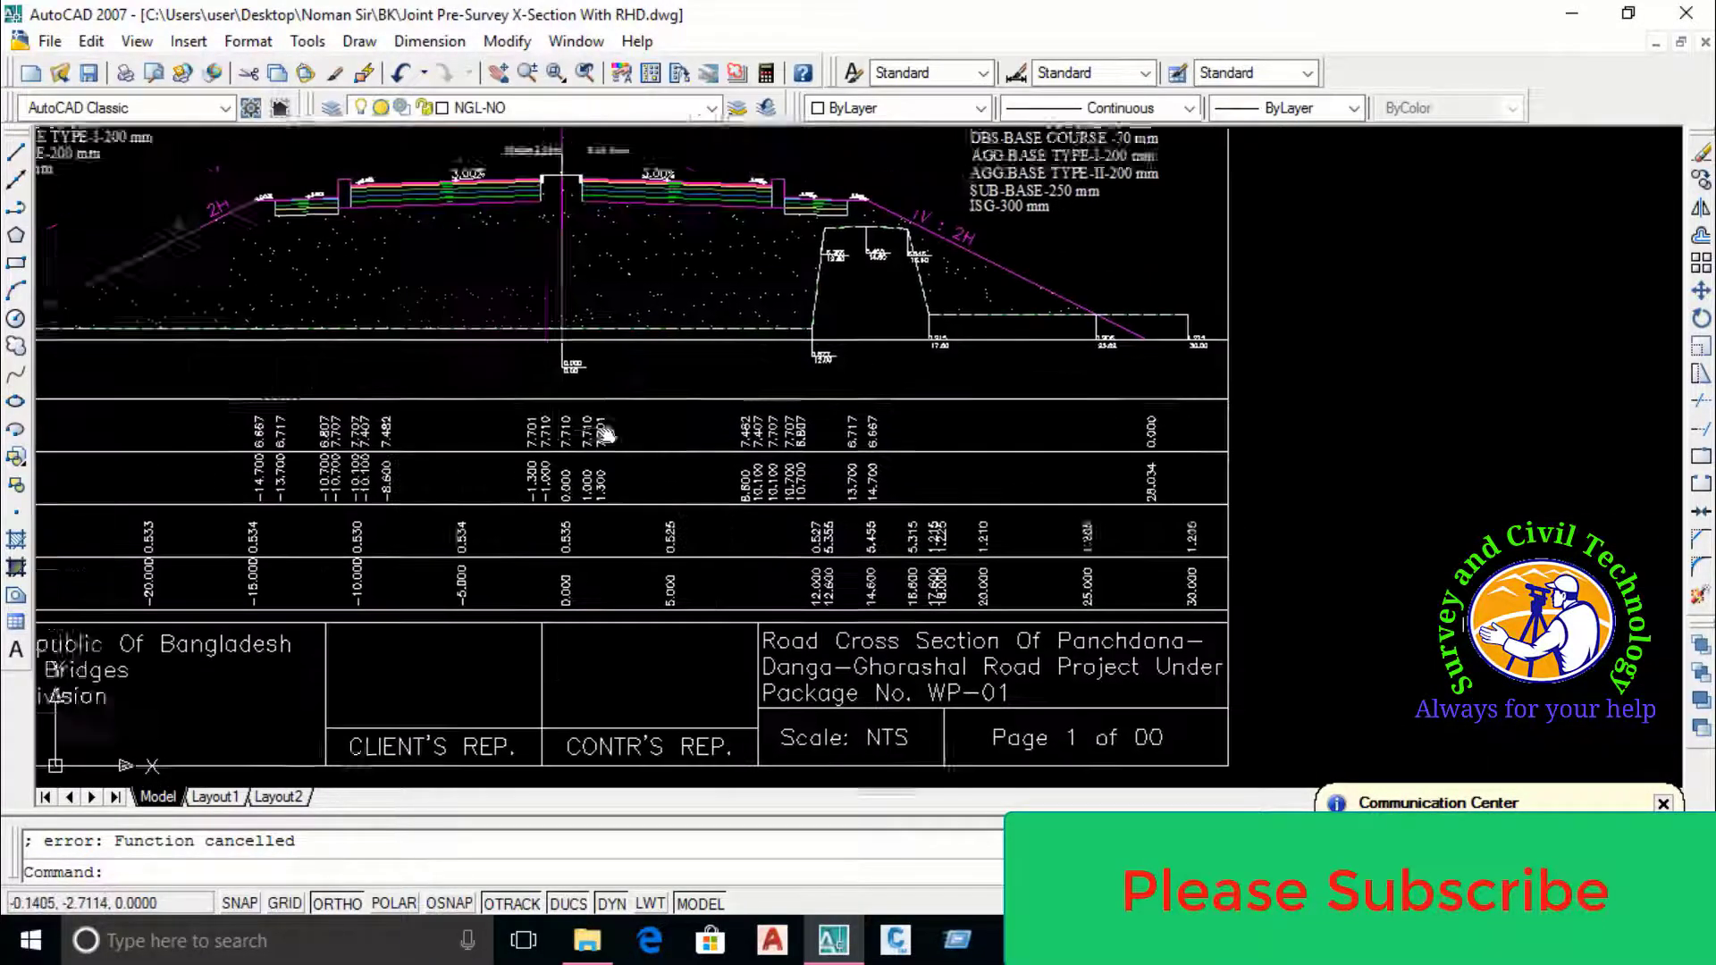
scroll(715, 429, "down", 1)
scroll(689, 384, "down", 1)
scroll(652, 338, "down", 1)
scroll(652, 338, "up", 3)
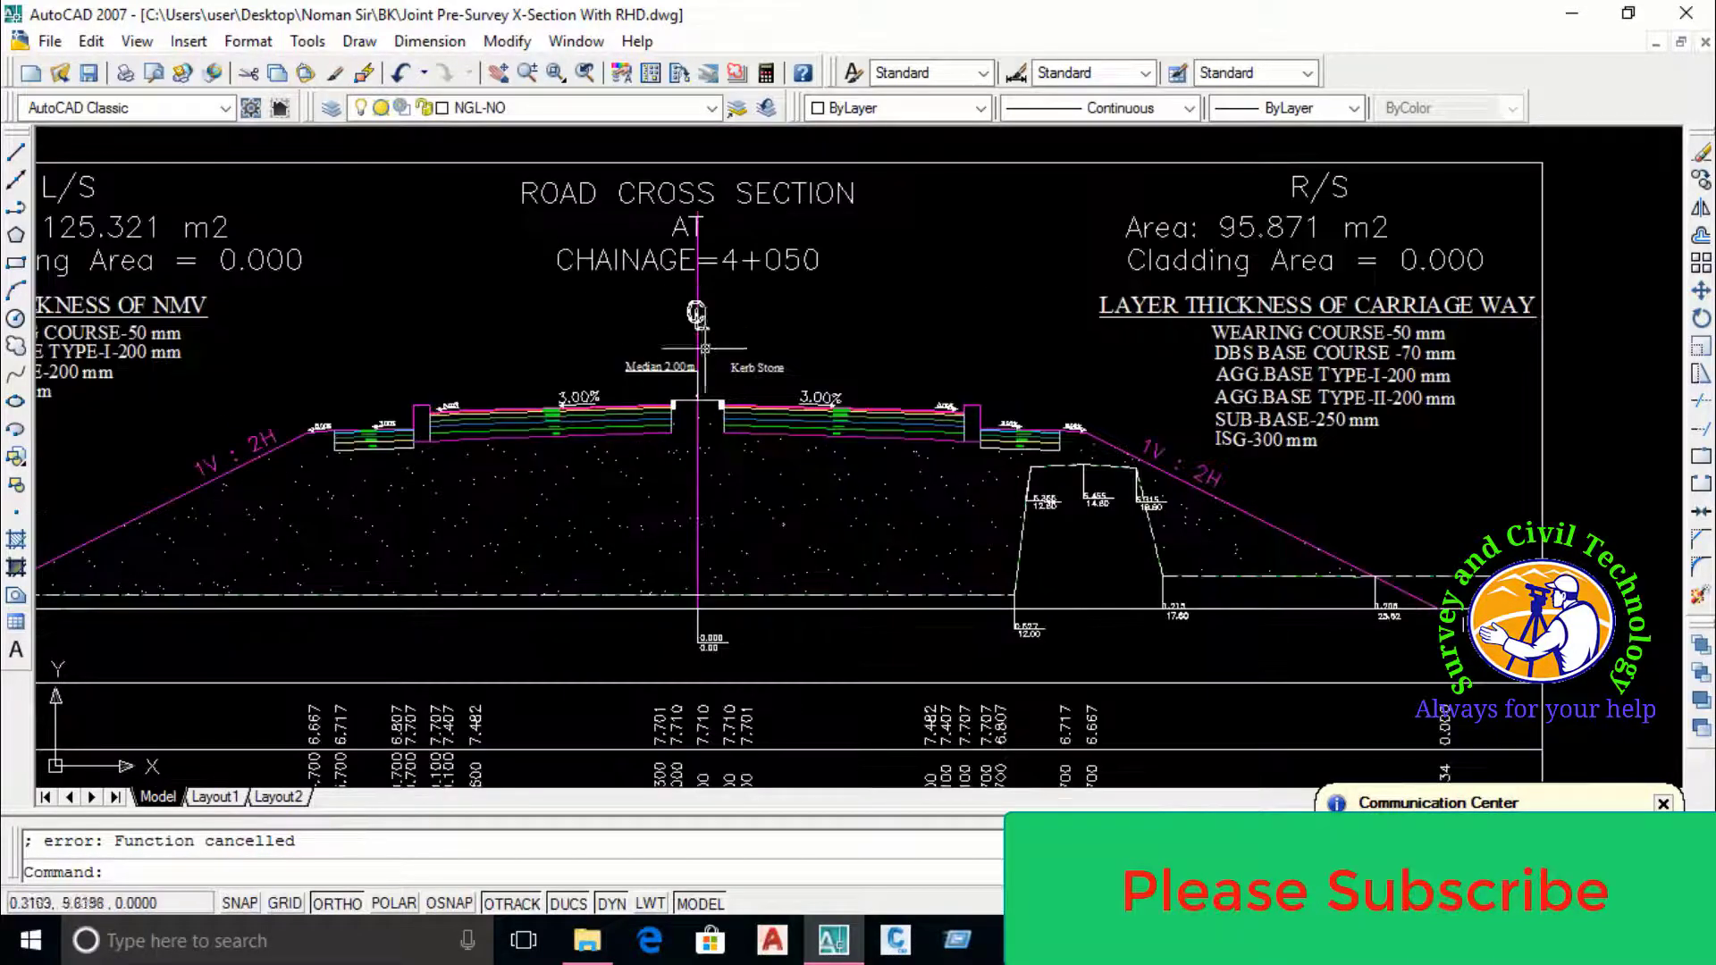
scroll(1076, 509, "up", 4)
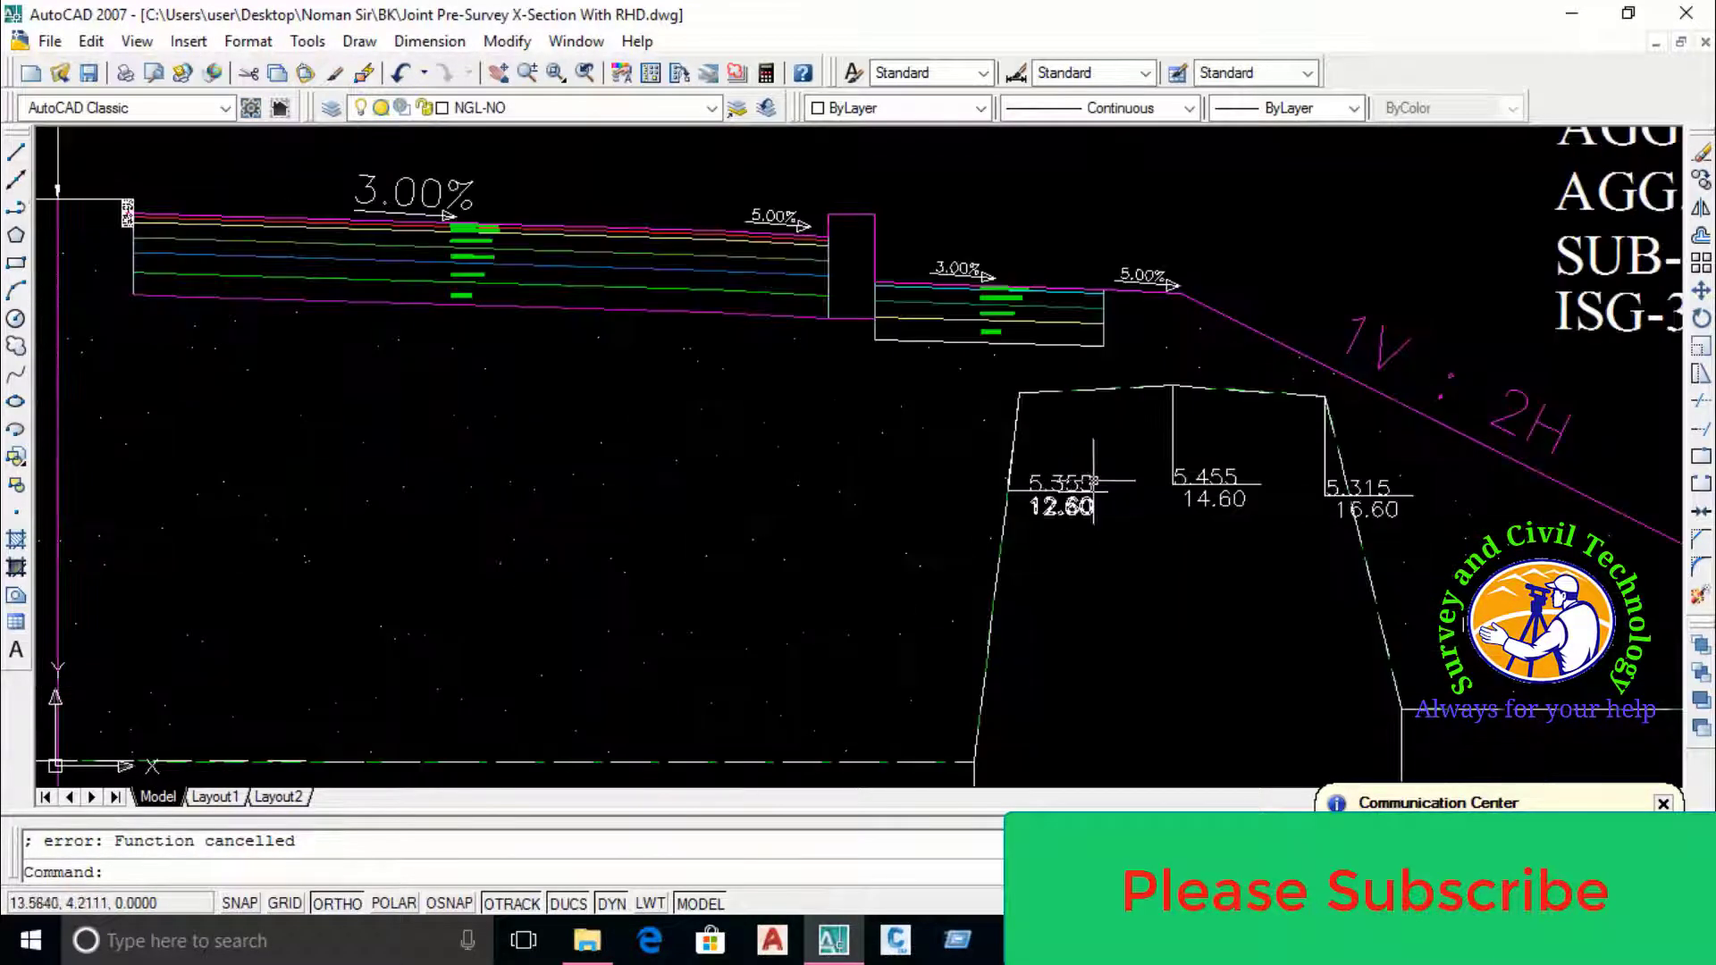
middle_click_drag(1084, 479, 1079, 377)
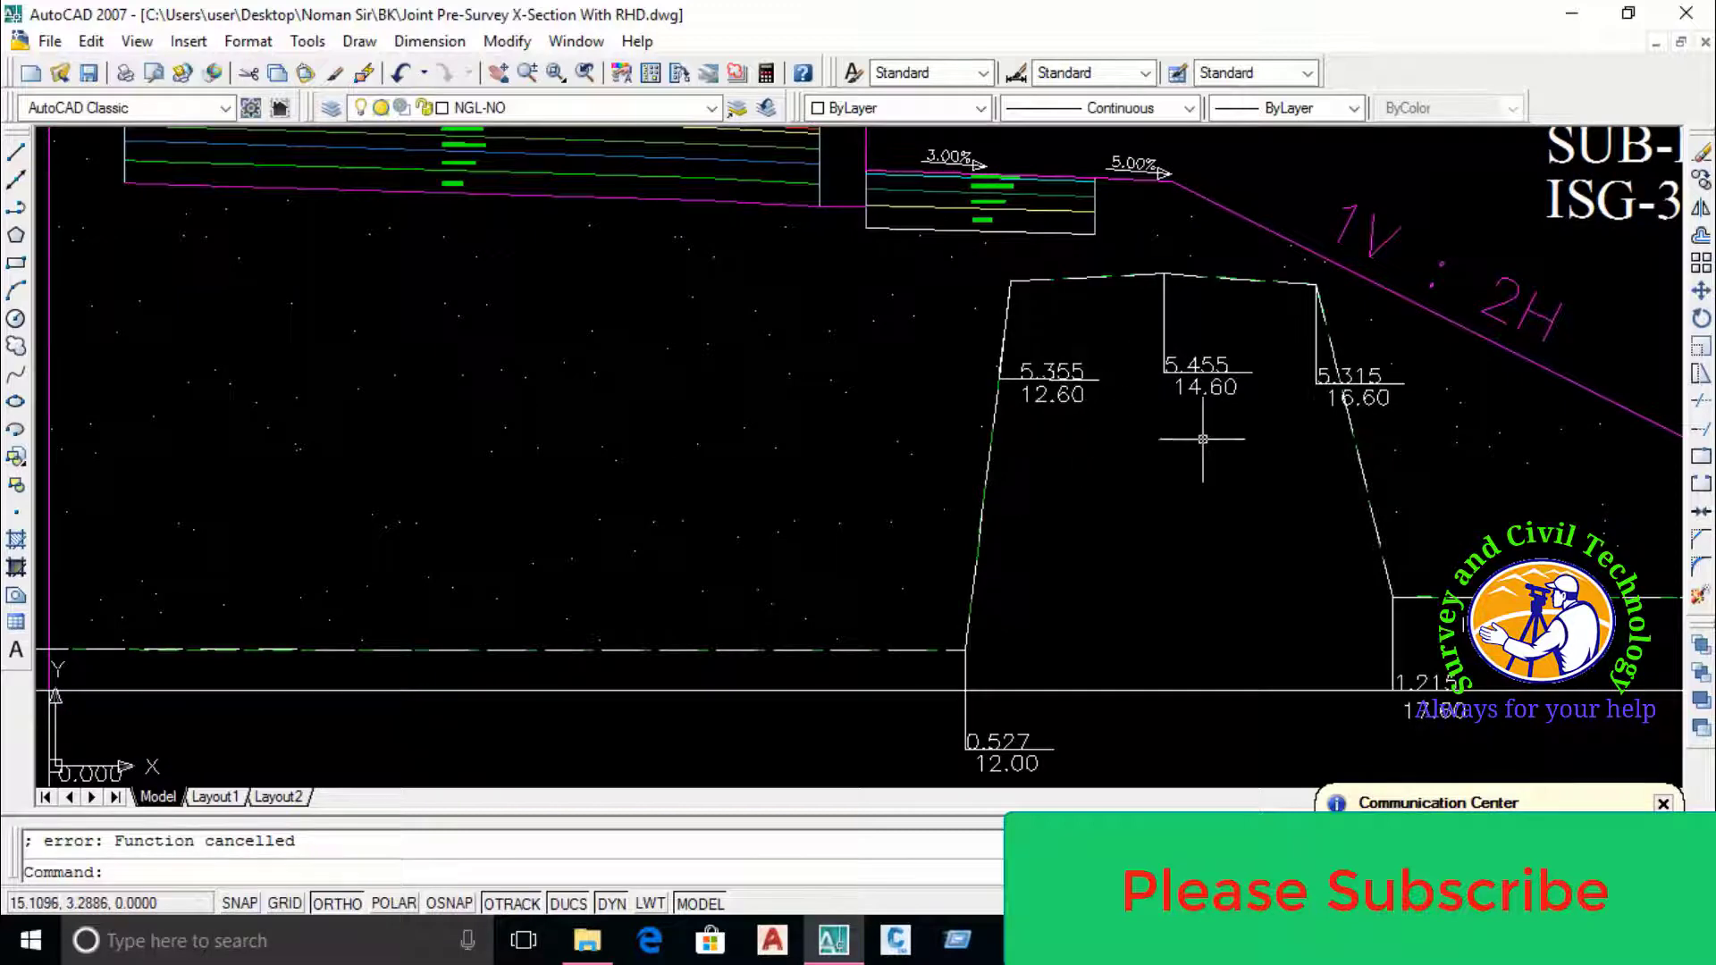
scroll(1213, 402, "down", 2)
mouse_move(547, 575)
middle_mouse_down()
mouse_move(816, 491)
mouse_move(1040, 478)
middle_mouse_up()
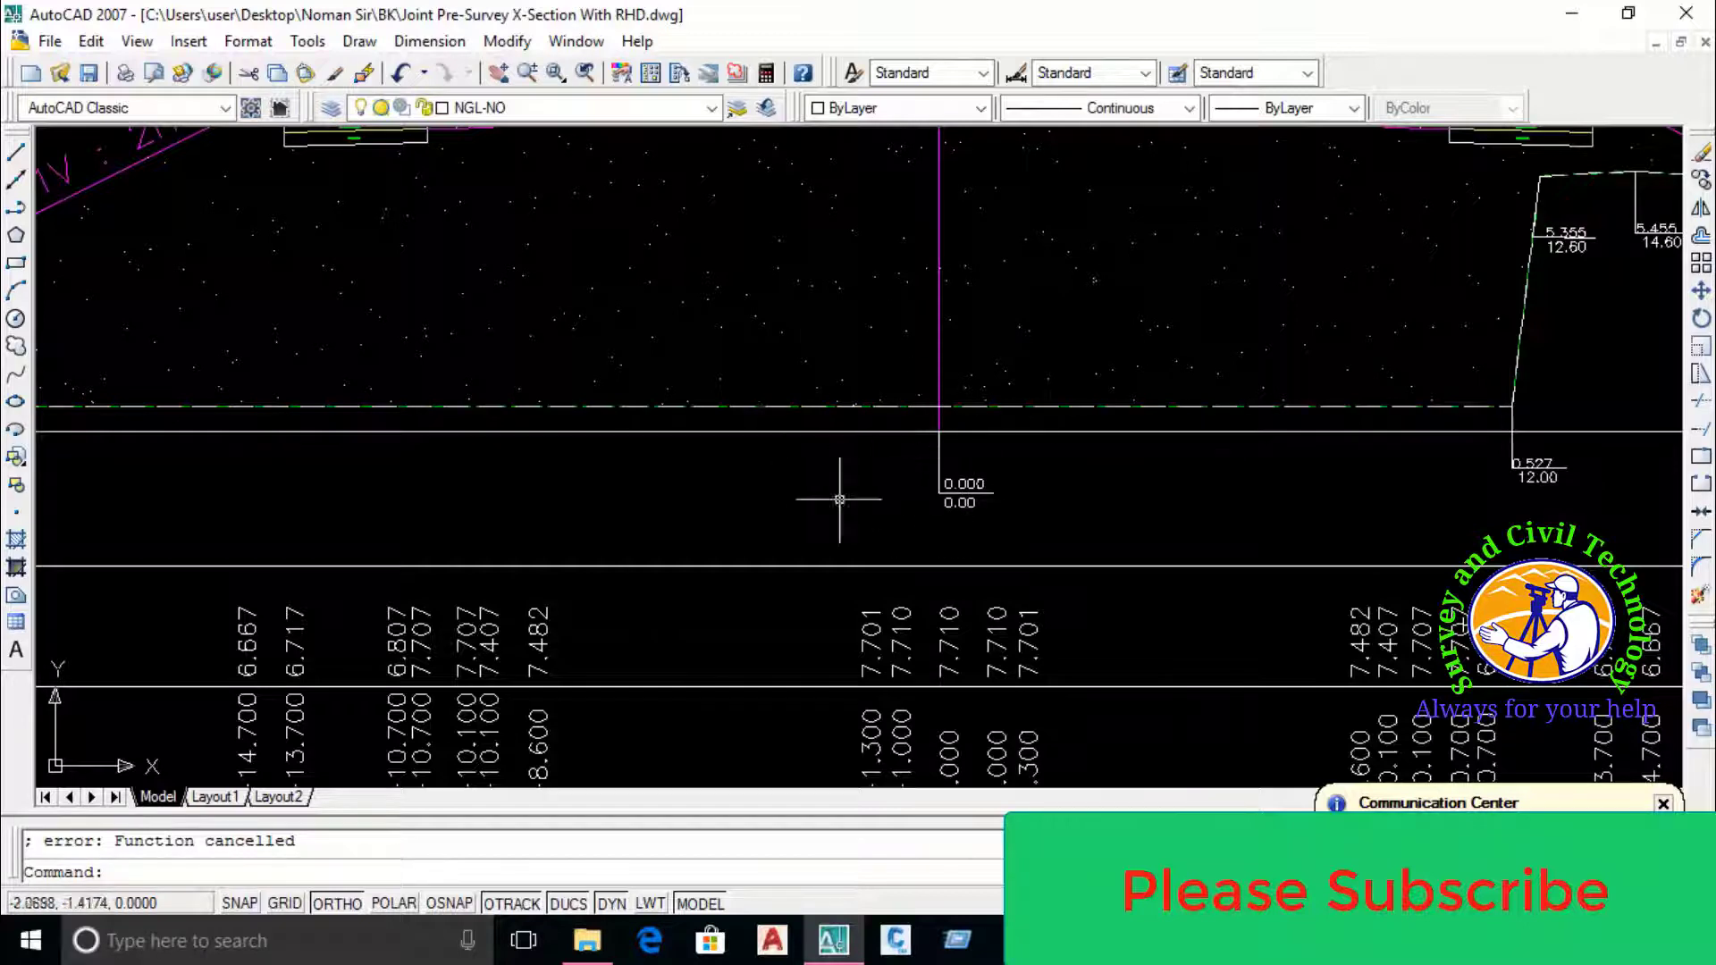
middle_click_drag(961, 465, 950, 491)
scroll(992, 516, "up", 3)
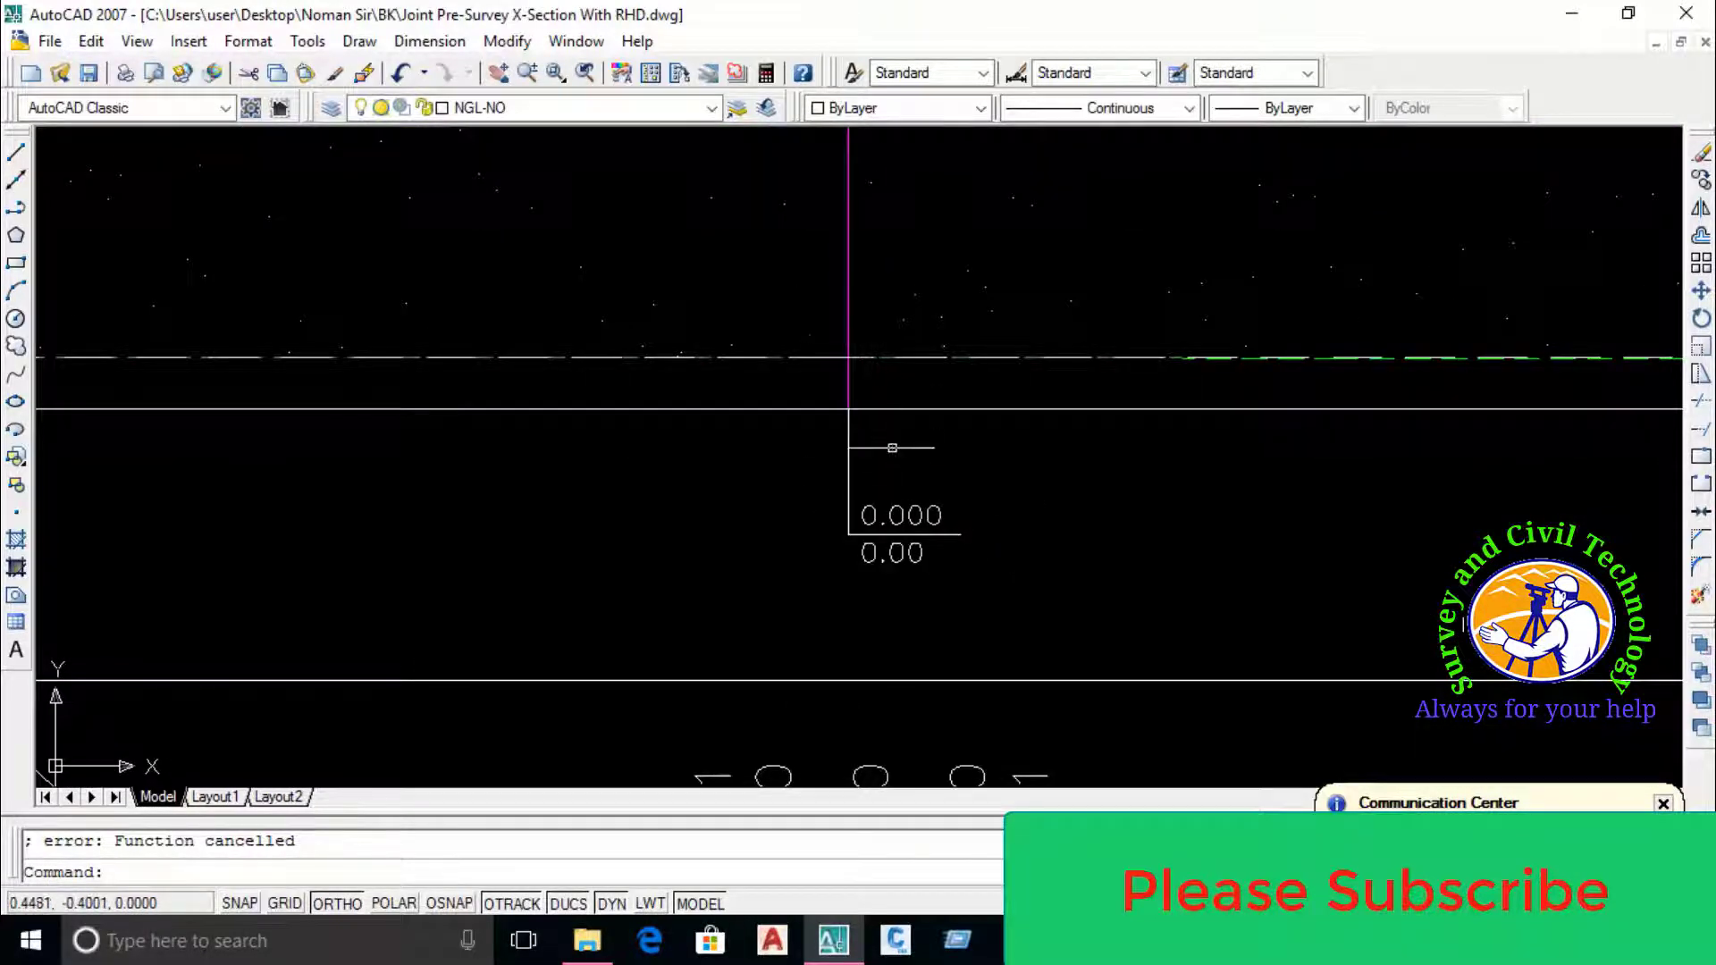
scroll(955, 472, "down", 1)
scroll(1053, 494, "down", 1)
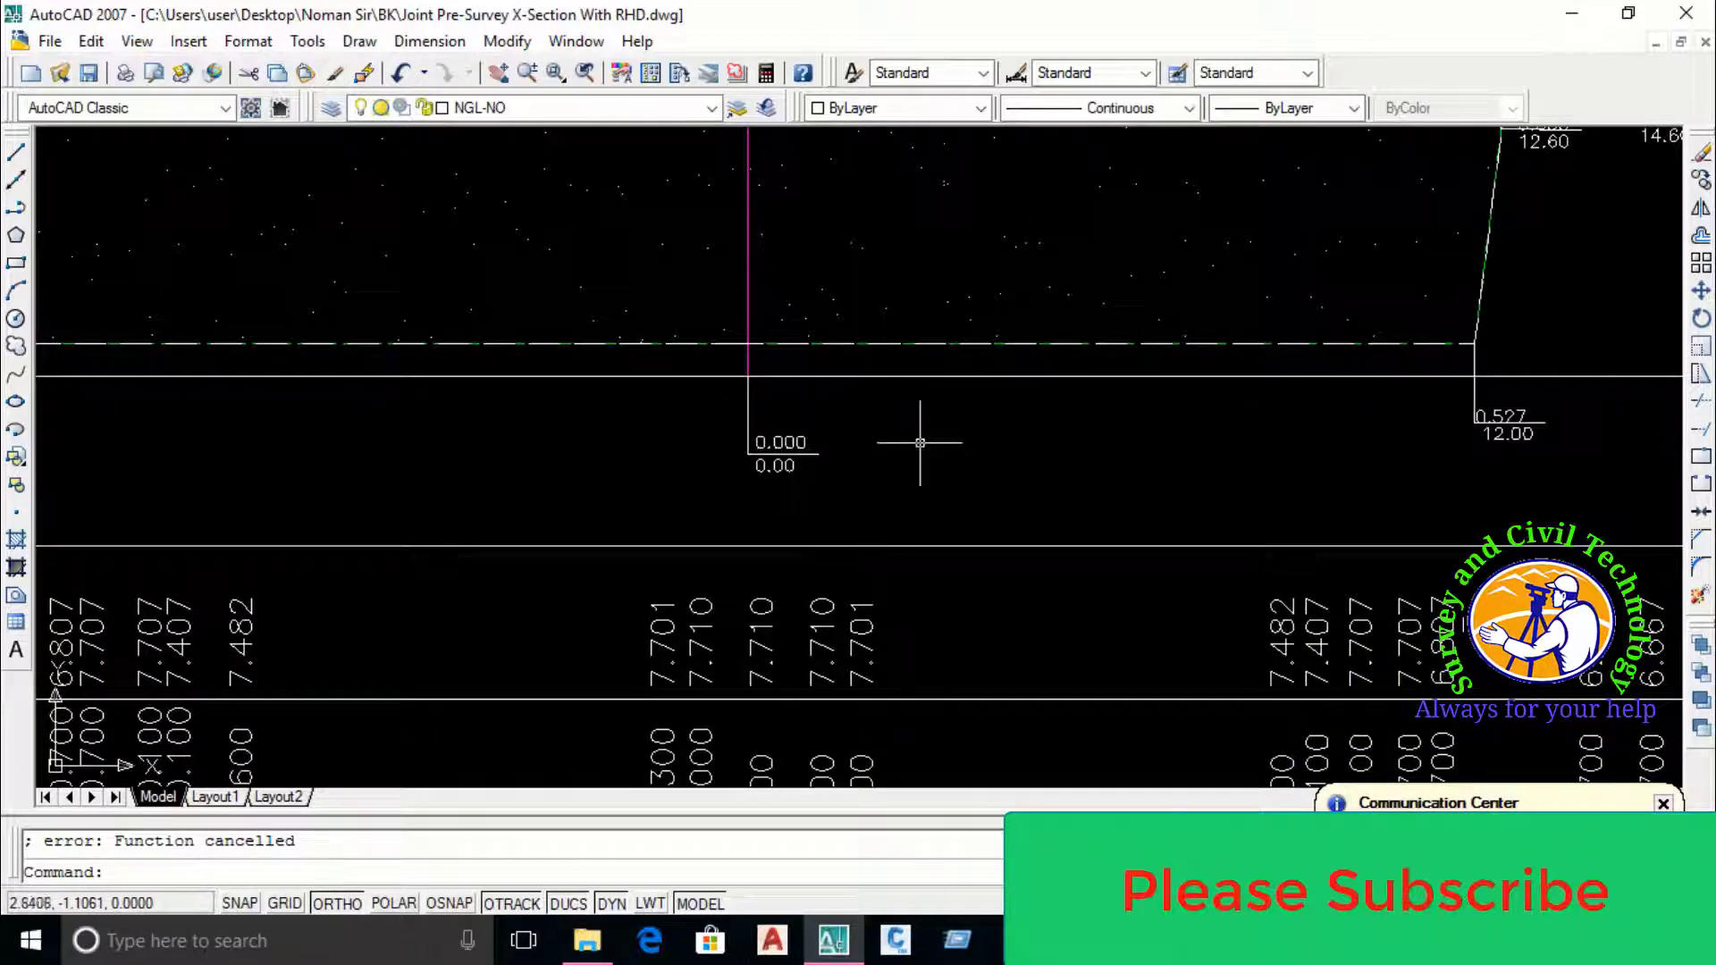